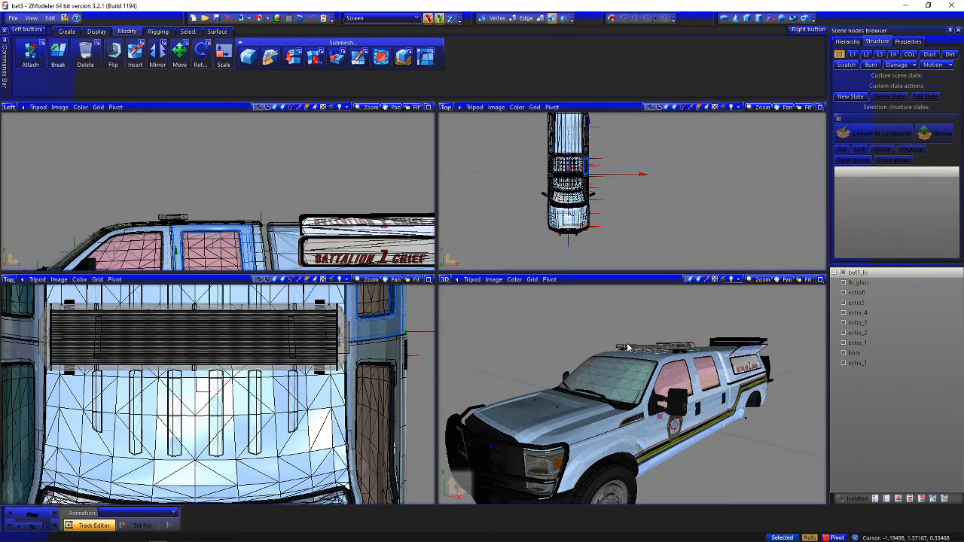
Hide the bat1_hi truck model so only the separate roof lightbar parts stay displayed
middle_drag(657, 404, 595, 416)
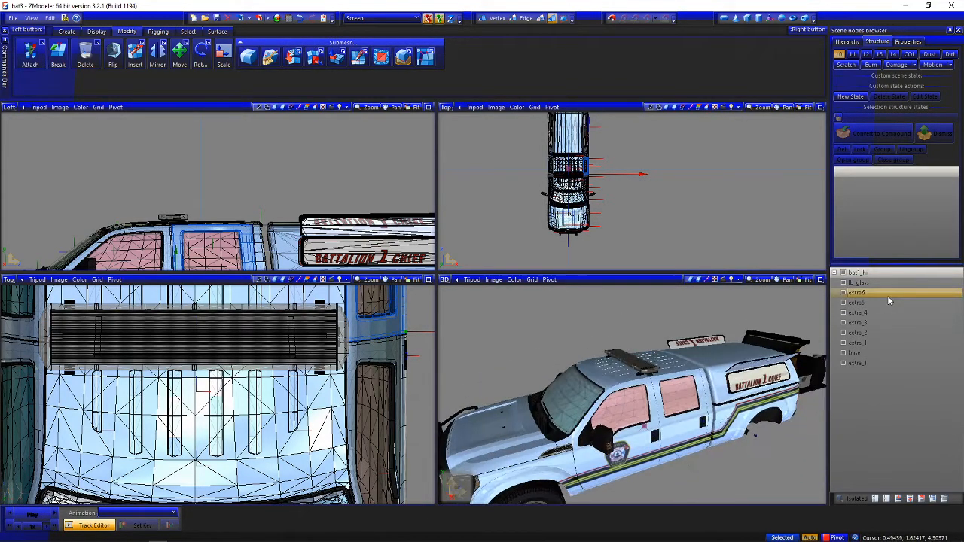
click(843, 273)
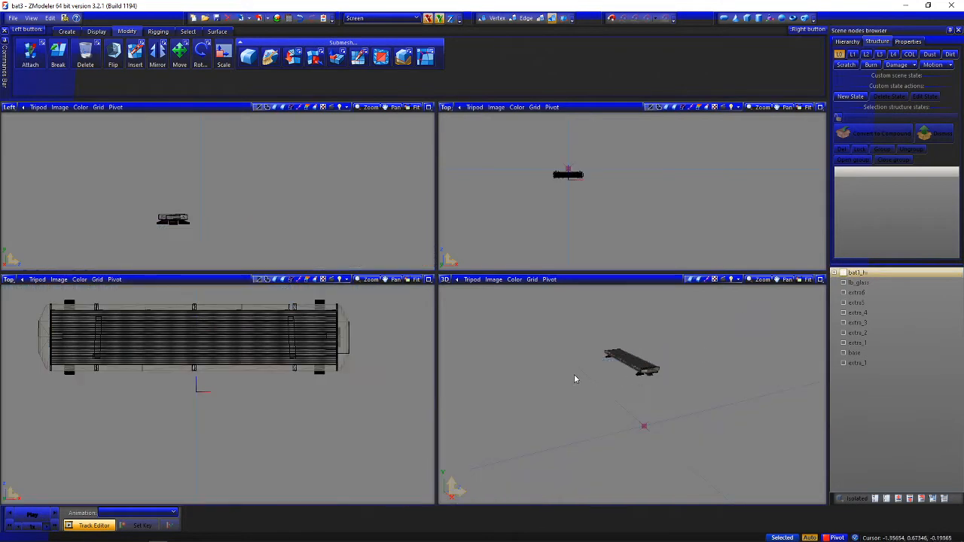
scroll(347, 421, down, 1)
mouse_move(344, 412)
middle_down()
mouse_move(319, 408)
mouse_move(310, 426)
mouse_move(338, 425)
middle_up()
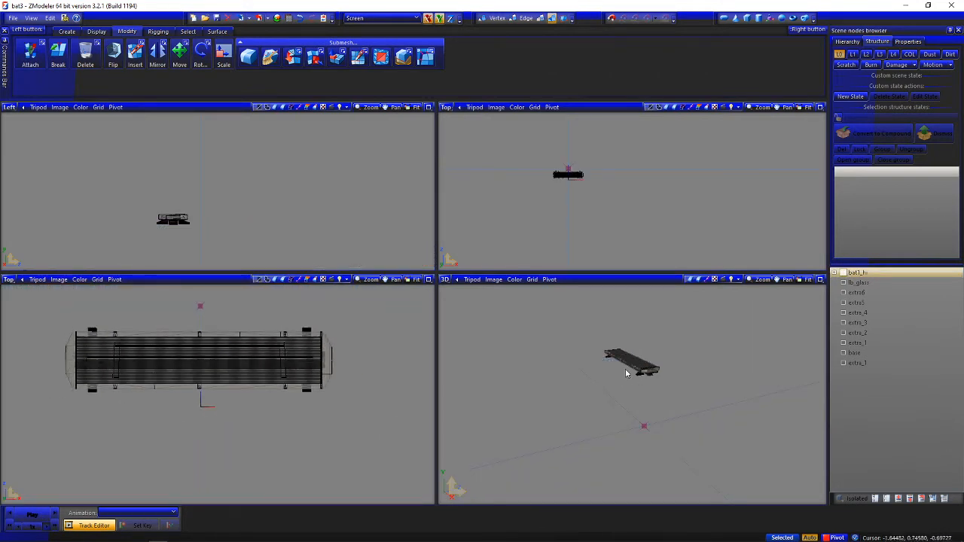
middle_drag(627, 369, 690, 347)
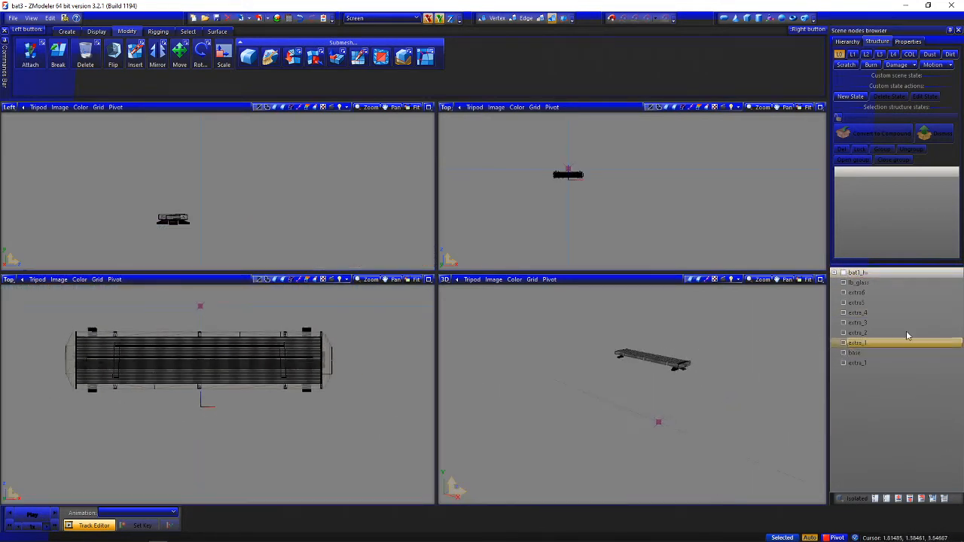
Select the lowest extra_1 part in the node list and hide the lightbar's base and lb_glass parts
click(857, 302)
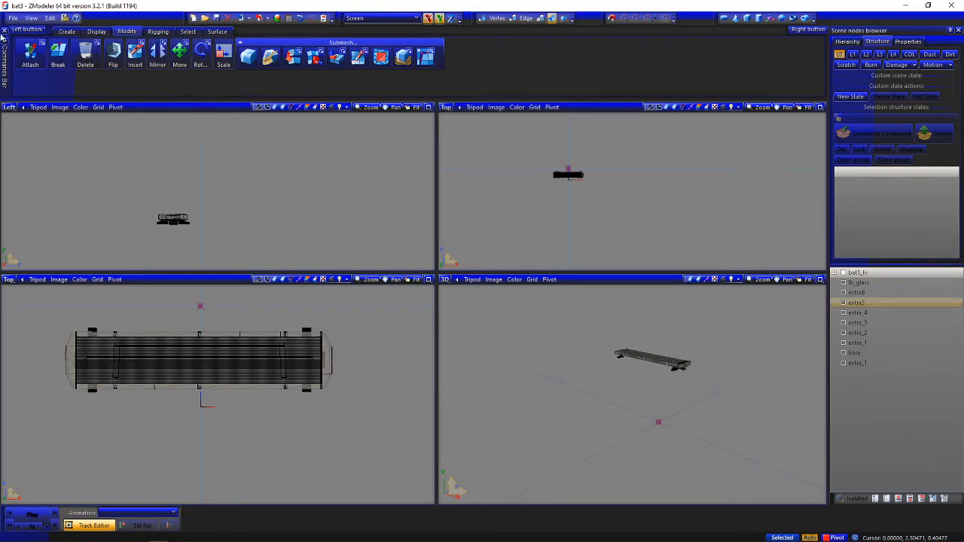
click(856, 364)
click(844, 353)
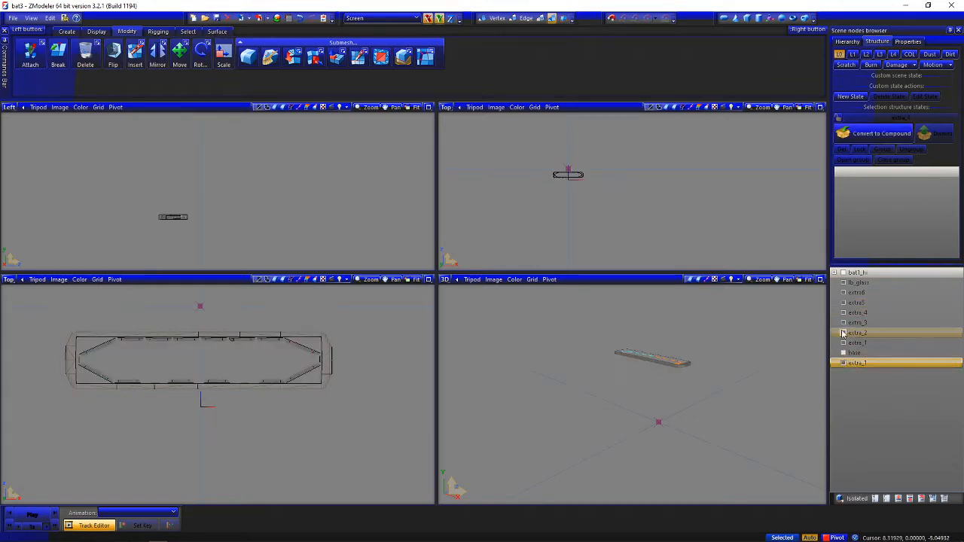
click(843, 283)
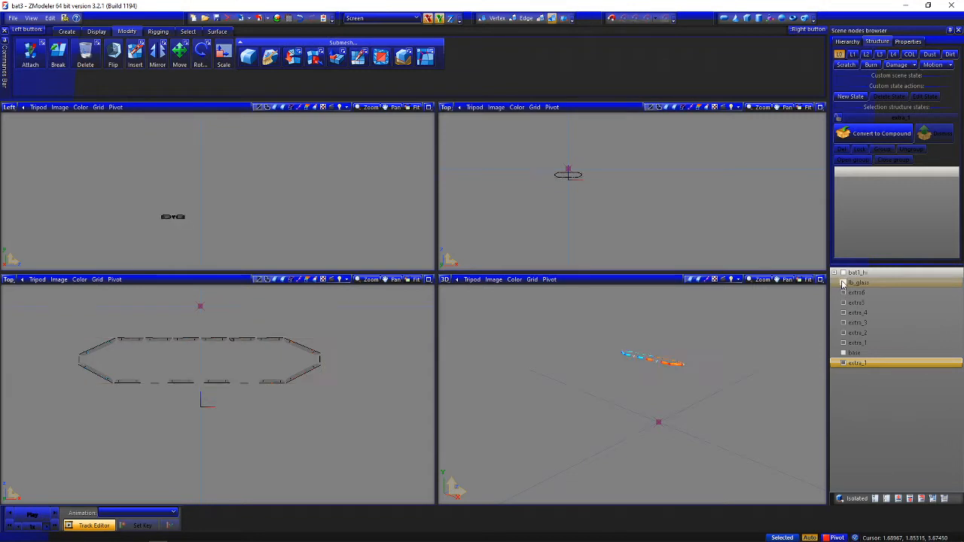
scroll(648, 365, up, 2)
scroll(648, 364, up, 3)
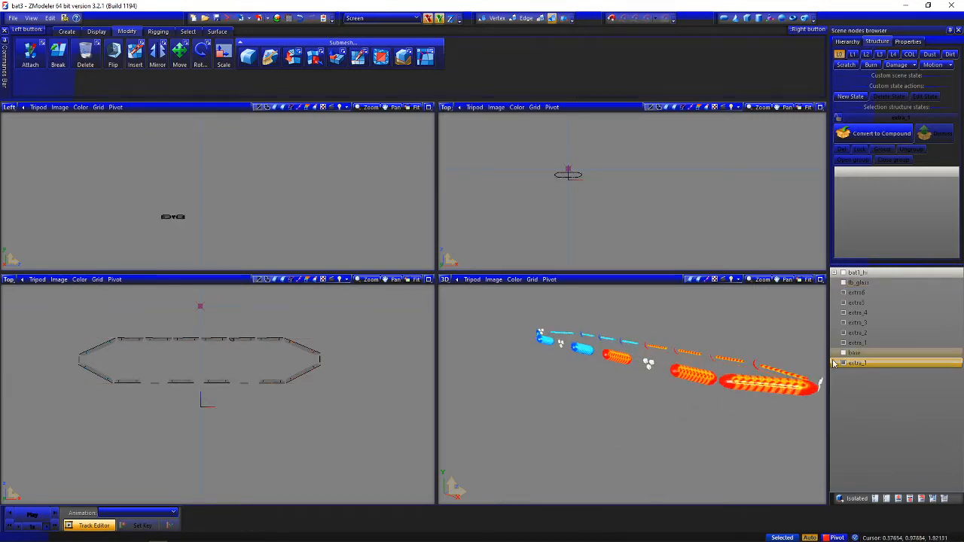
Hide the extra6 and extra5 parts, keeping extra_1 to extra_4 light modules displayed
click(843, 364)
click(844, 344)
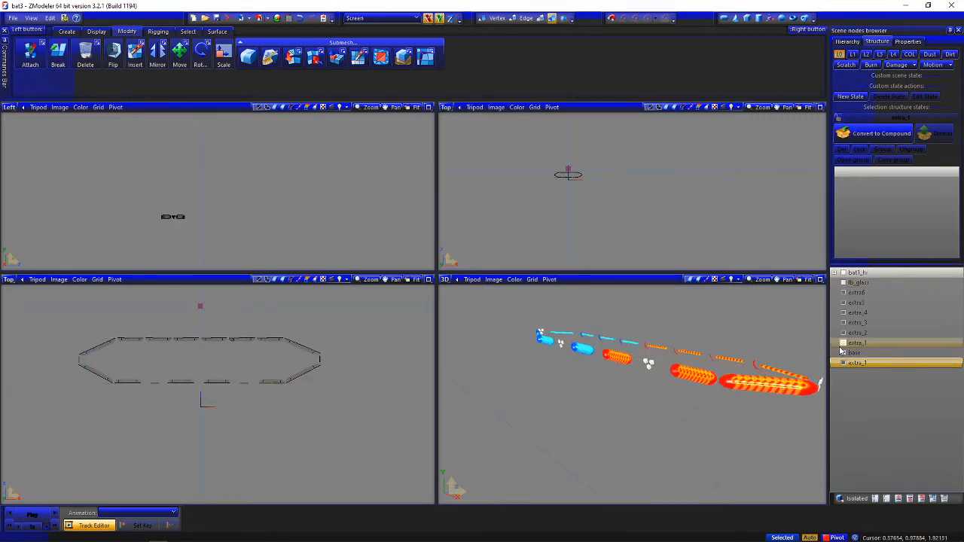
click(844, 343)
click(843, 302)
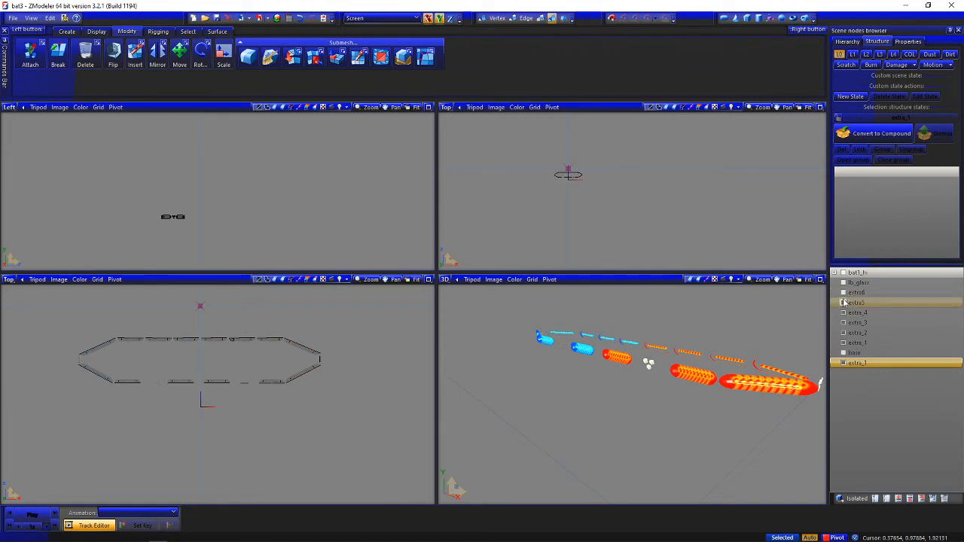
middle_drag(741, 356, 739, 358)
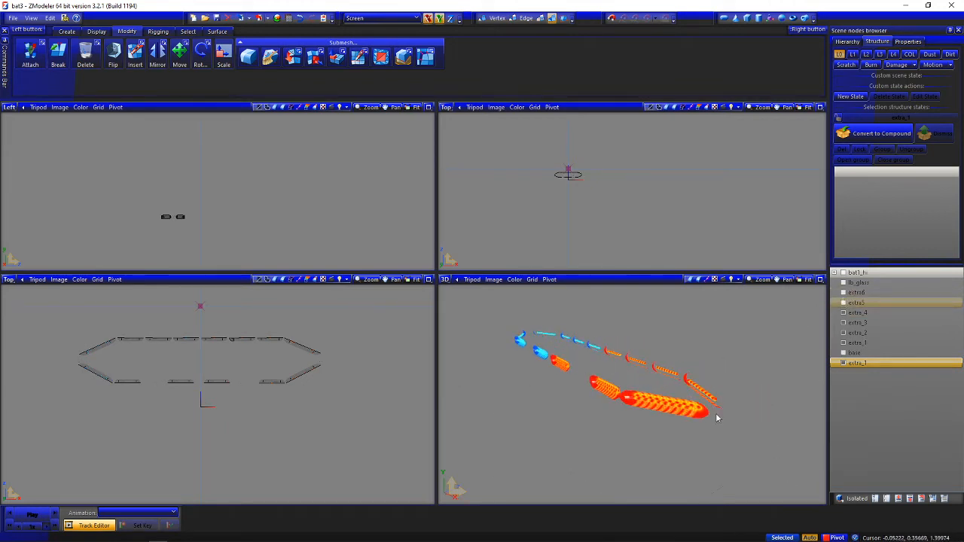
In the Material Browser, move the lightsemissive material up the list to directly below the first wion material and accept
click(289, 18)
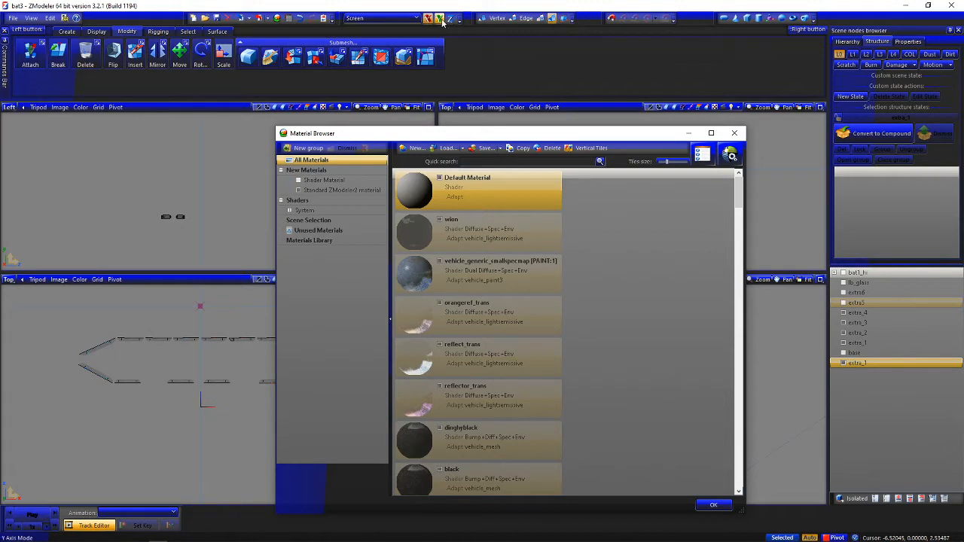
scroll(487, 325, down, 15)
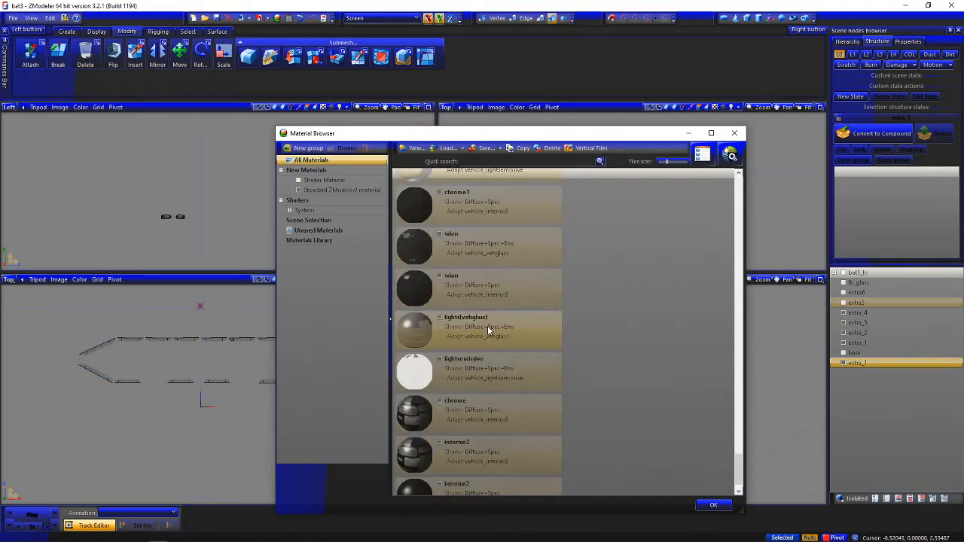
scroll(486, 330, down, 1)
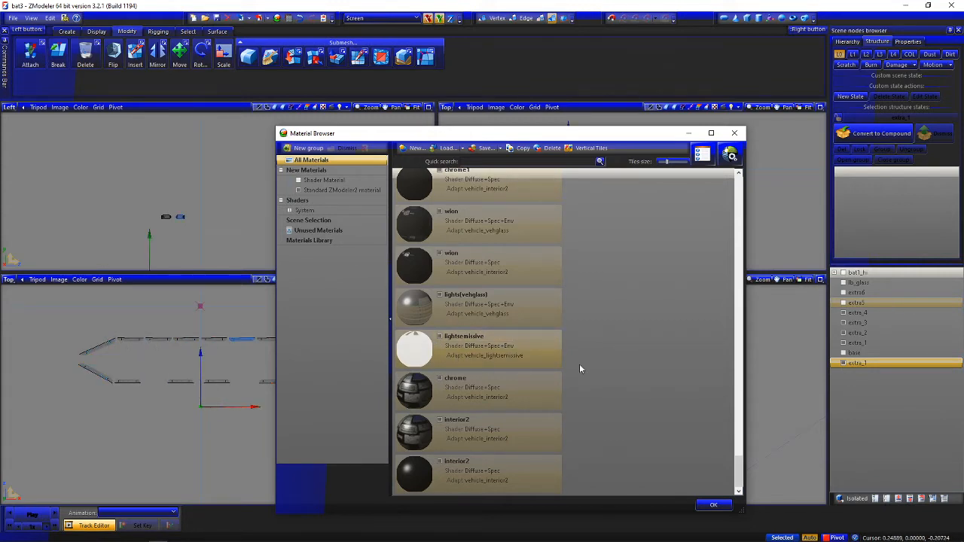
drag(454, 363, 459, 253)
scroll(528, 381, up, 10)
scroll(484, 431, up, 10)
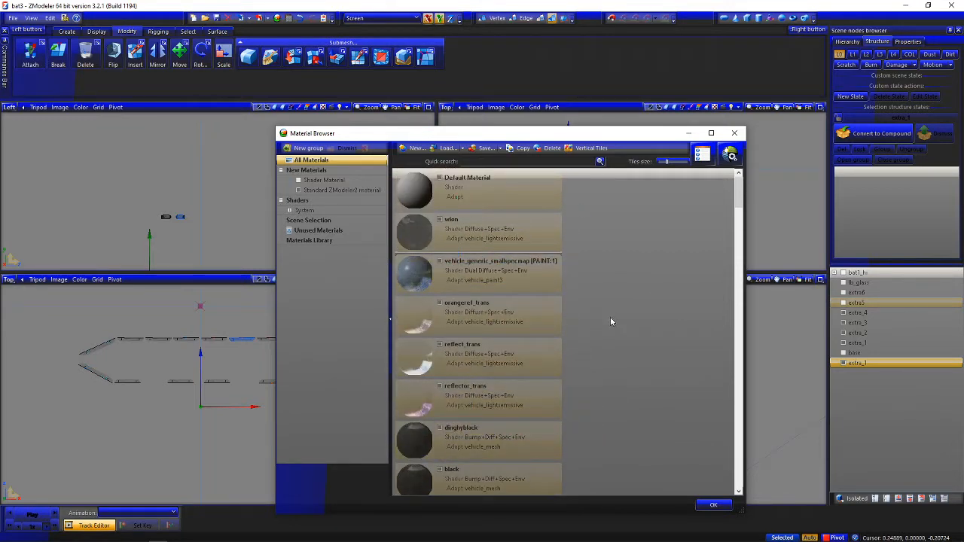
scroll(611, 322, down, 15)
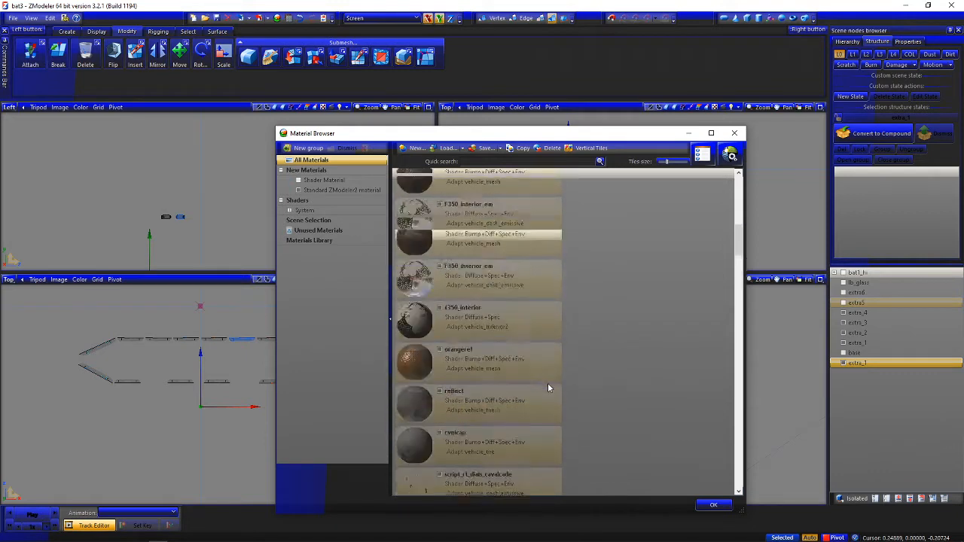
scroll(549, 388, up, 15)
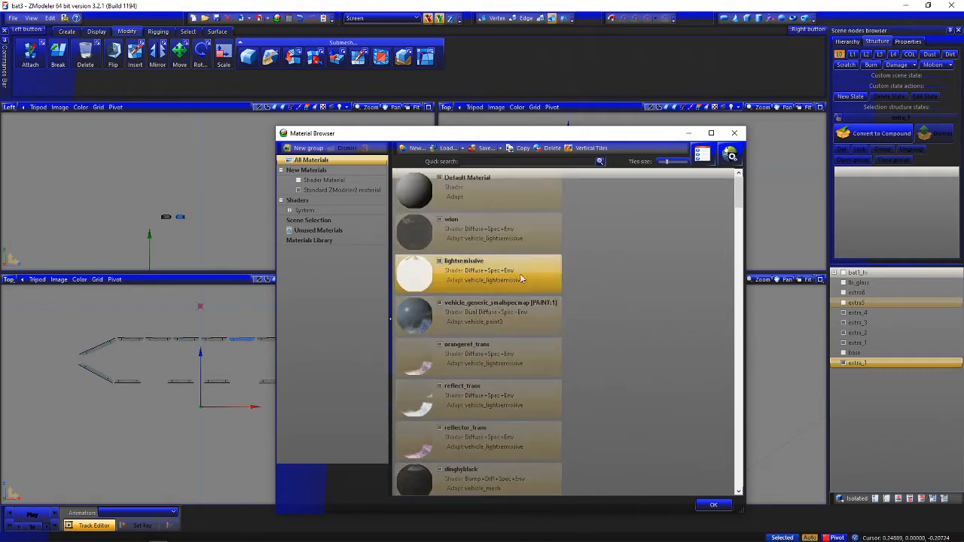
click(712, 506)
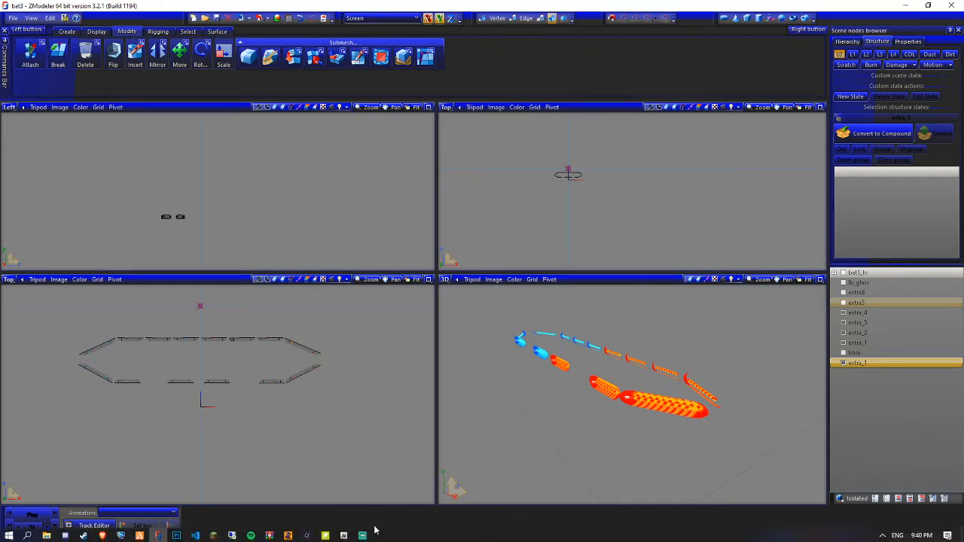
click(344, 535)
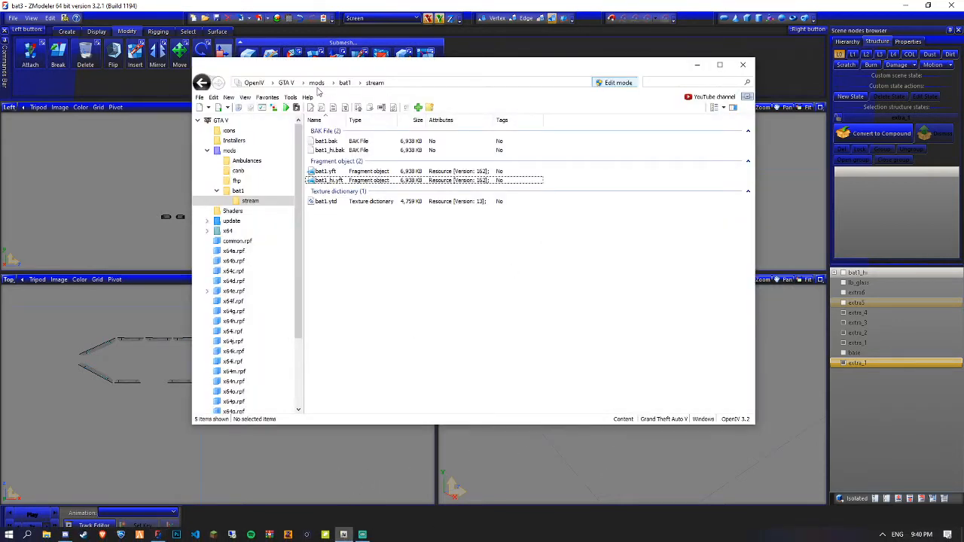
click(697, 64)
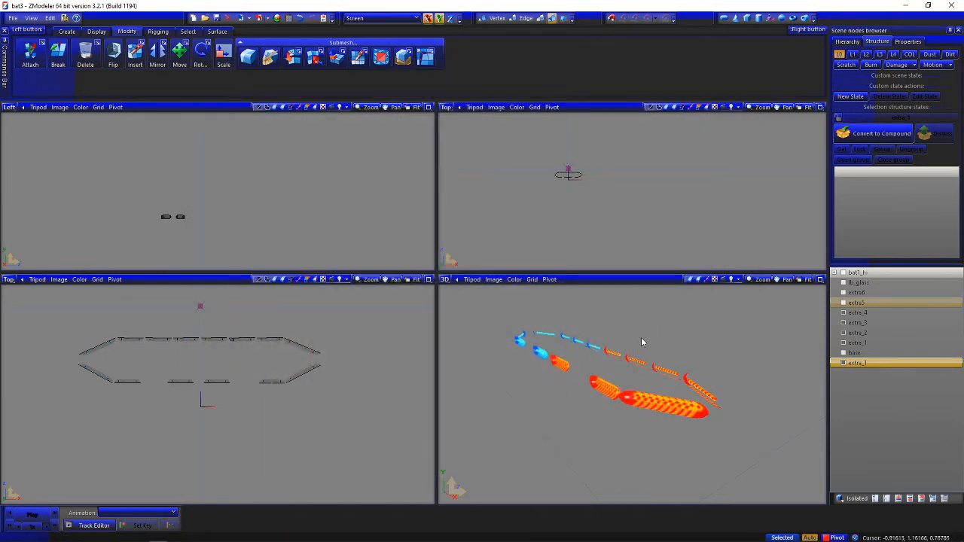
middle_drag(642, 338, 623, 336)
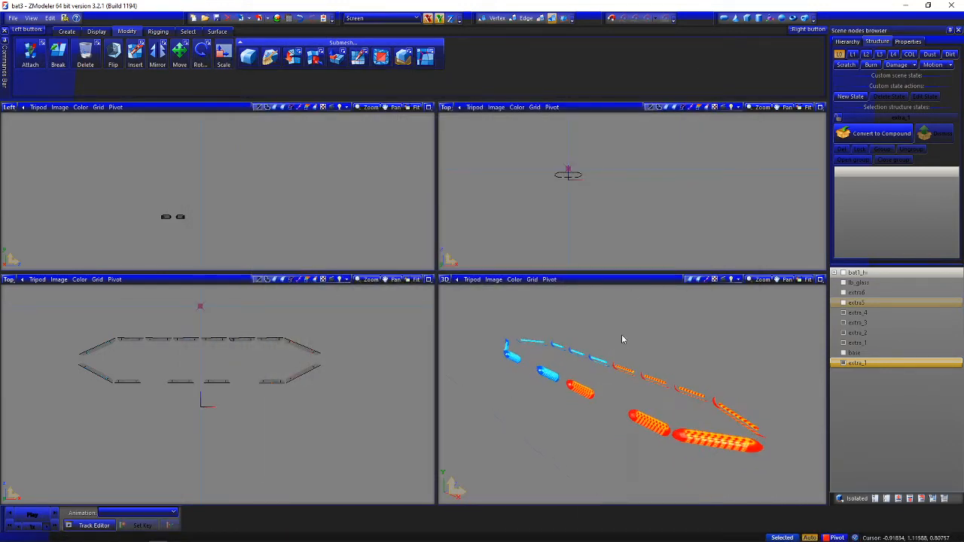
middle_drag(684, 411, 697, 408)
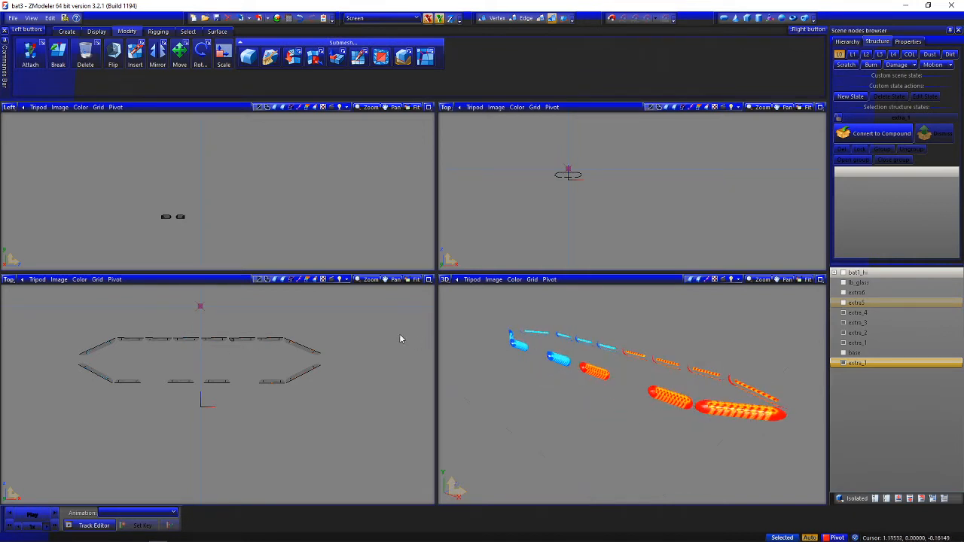
middle_drag(719, 326, 814, 322)
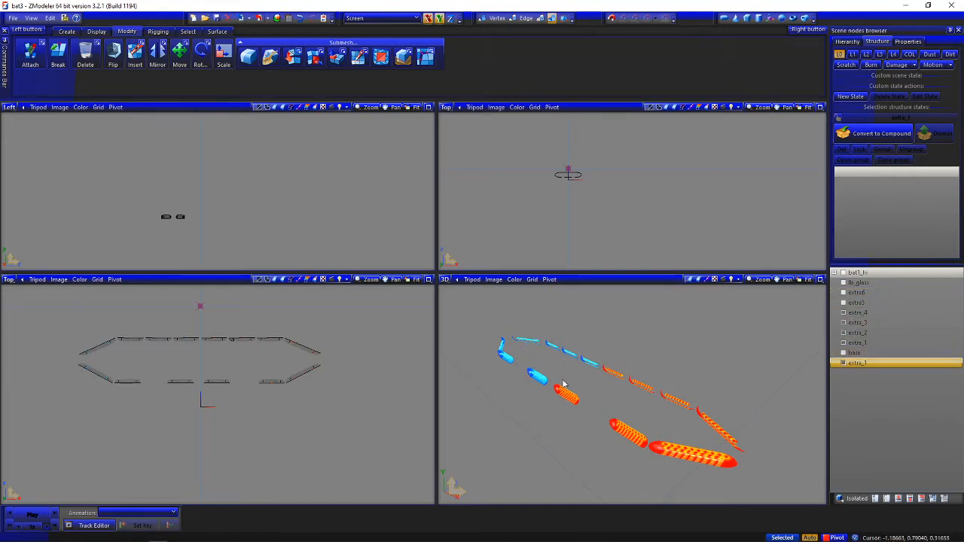
Hide extra_4, extra_3, extra_2 and the upper extra_1, isolating the lowest extra_1 part's light modules
click(843, 364)
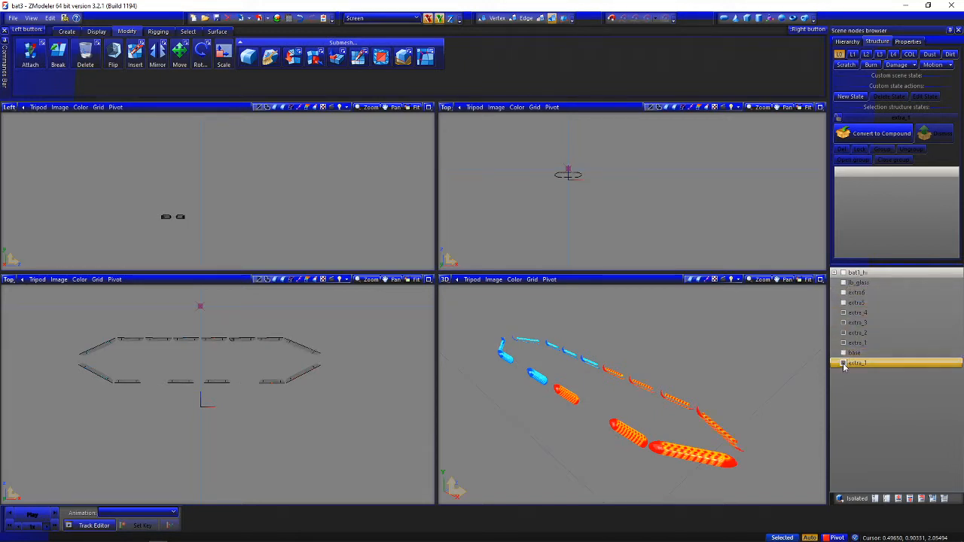
click(844, 313)
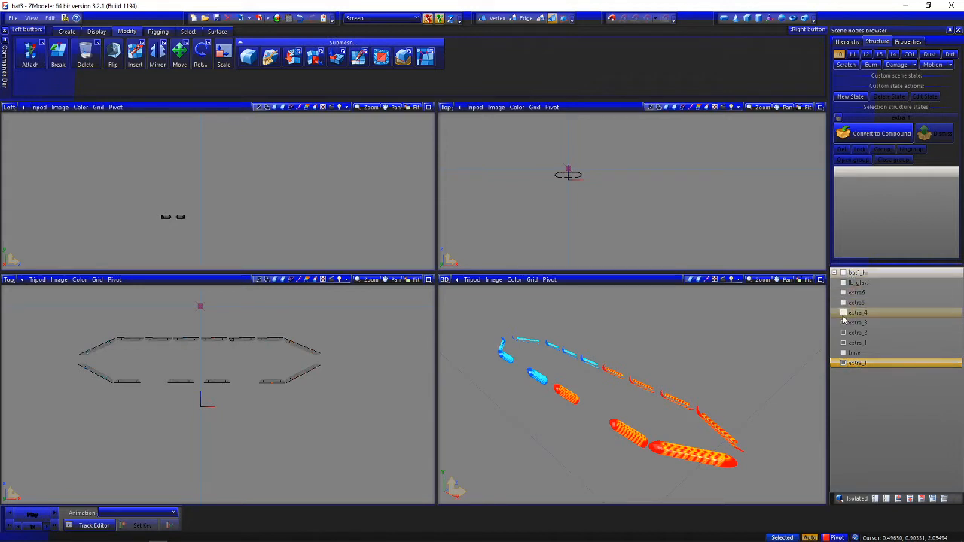
click(843, 323)
click(844, 333)
click(844, 343)
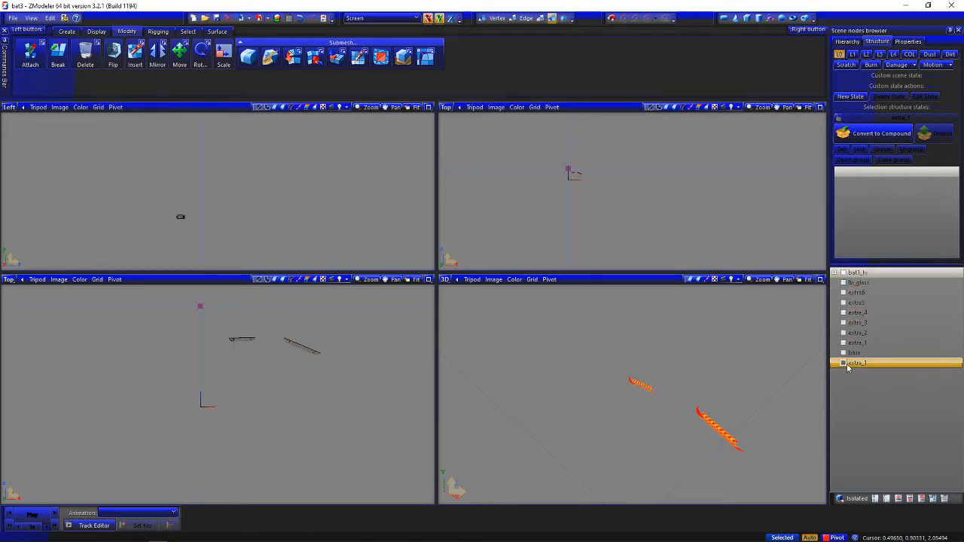
click(844, 364)
click(844, 364)
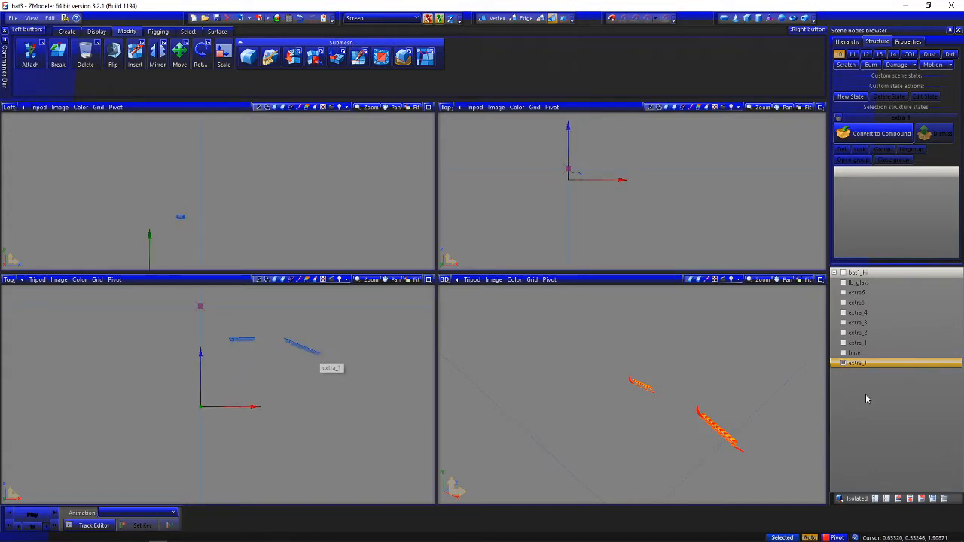
Check the siren names under bat1_hi's chassis, then rename the isolated extra_1 part to siren5 and place it directly below lb_glass
click(835, 272)
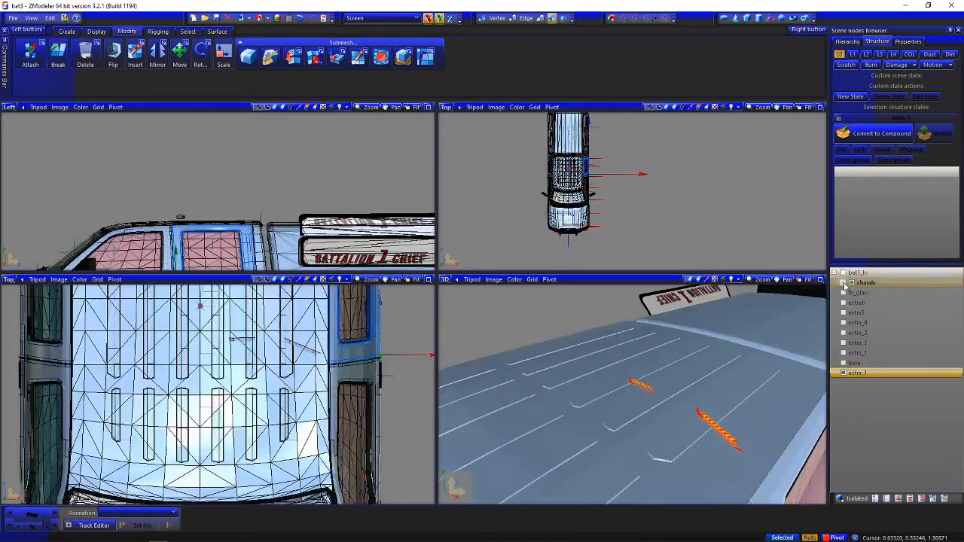
click(842, 283)
scroll(838, 285, up, 1)
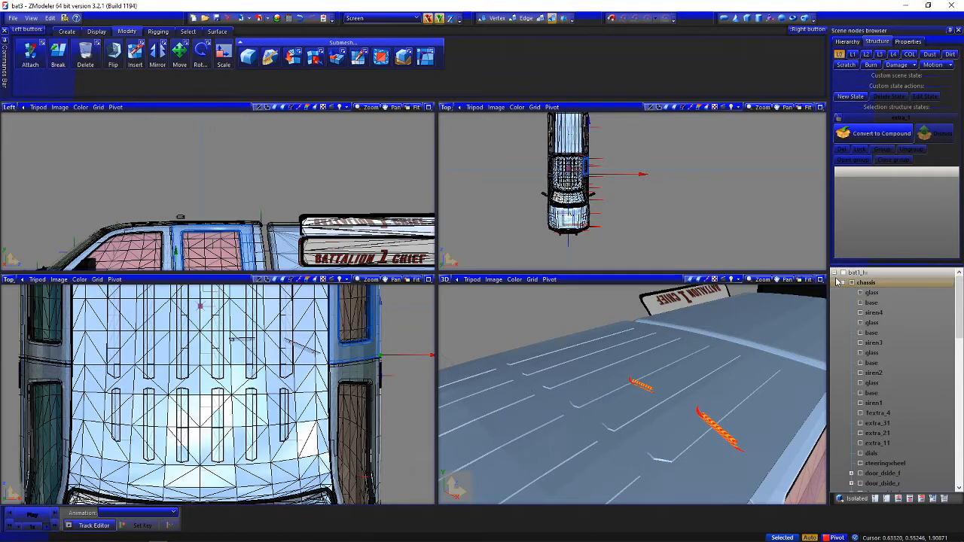
click(835, 273)
click(871, 364)
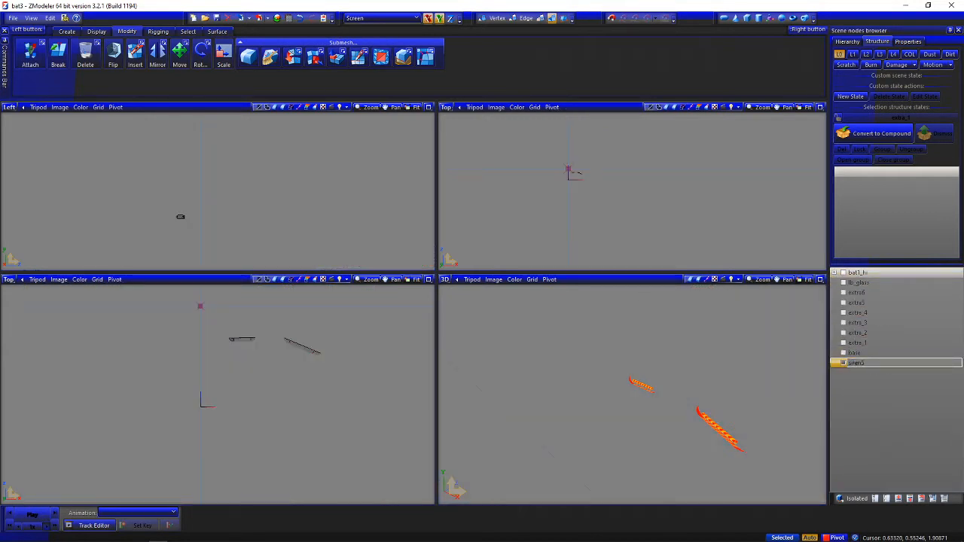
key(Return)
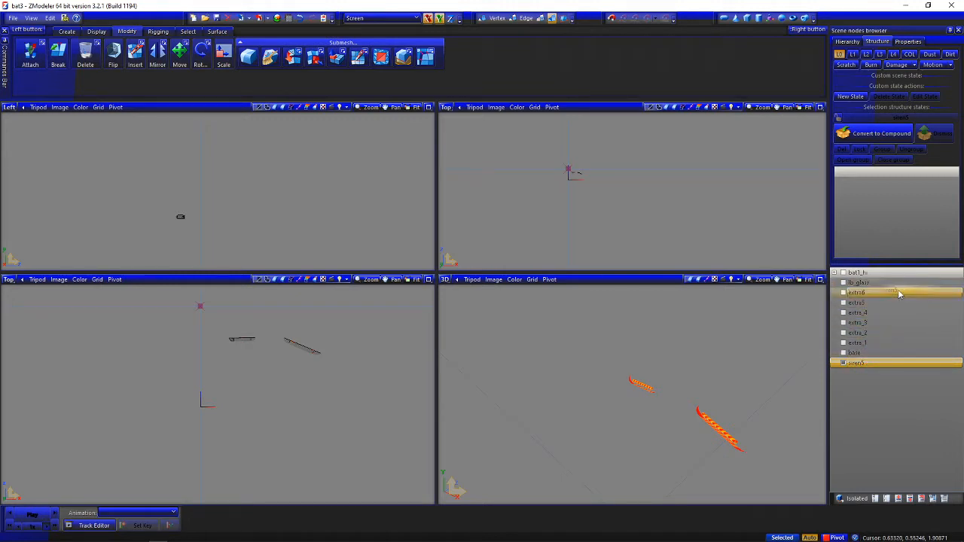
drag(899, 293, 899, 292)
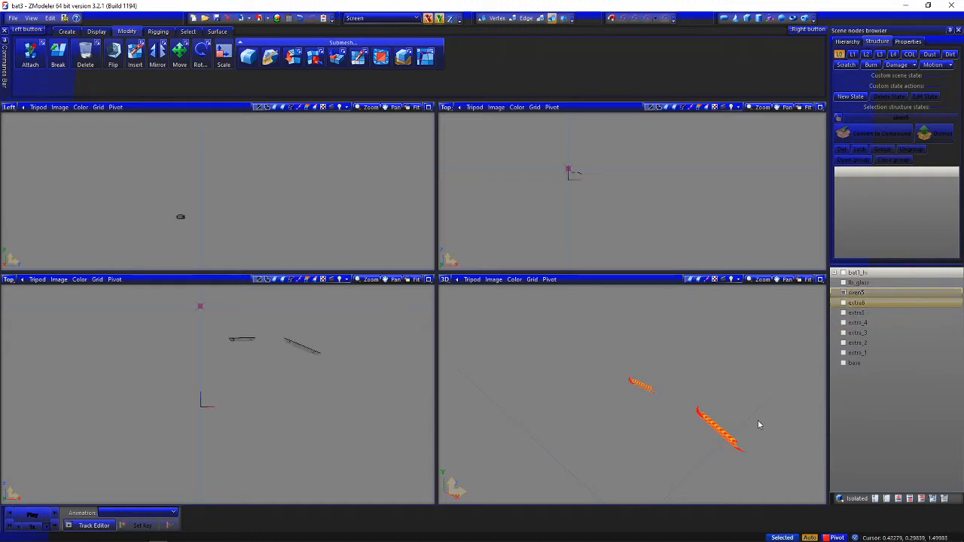
mouse_move(758, 421)
middle_down()
mouse_move(703, 413)
mouse_move(743, 419)
middle_up()
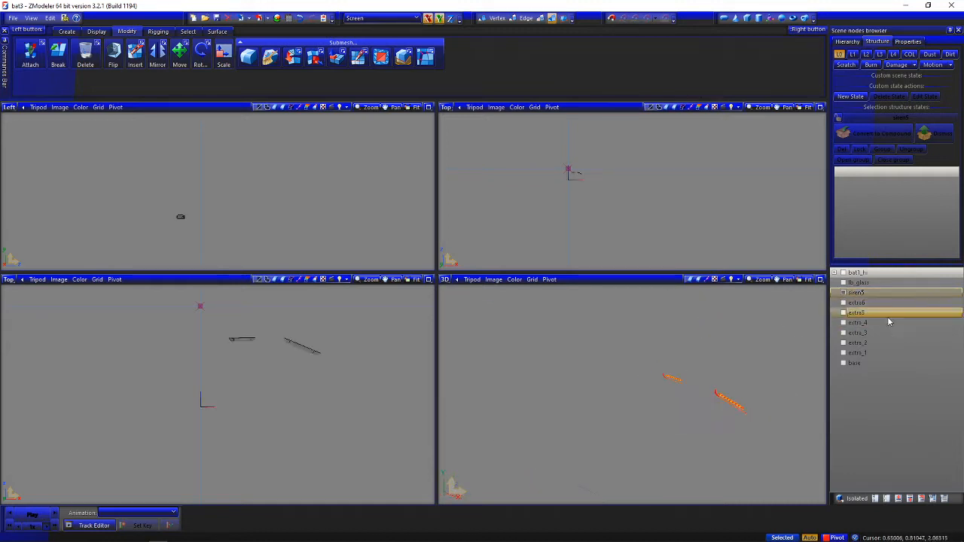
Show the extra_1, extra_2, extra_3 and extra_4 light modules again alongside siren5
click(843, 353)
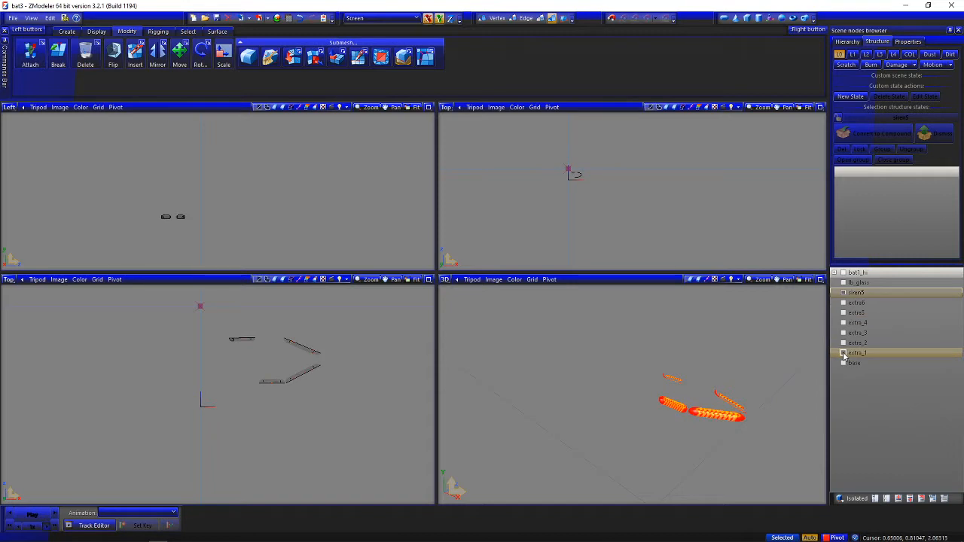
click(843, 343)
click(844, 332)
click(843, 323)
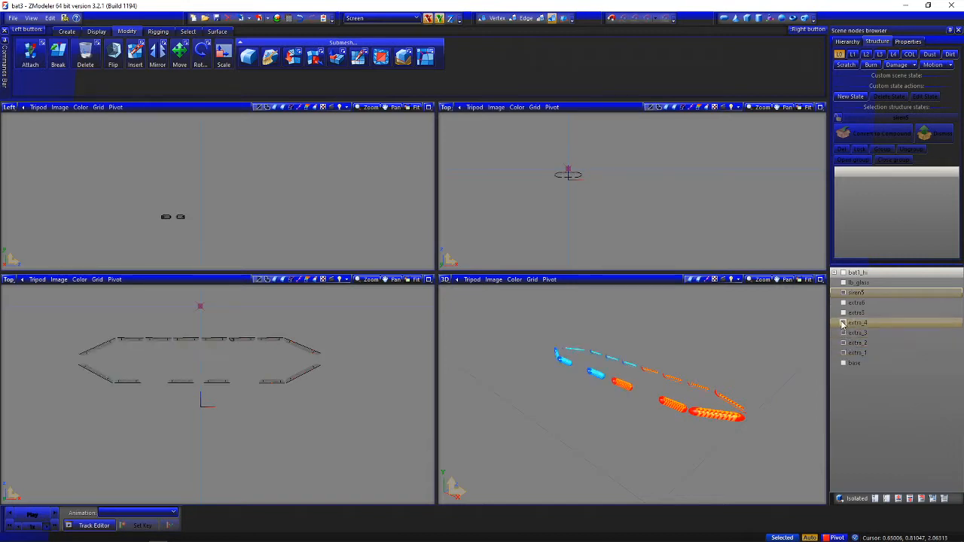
Hide extra_4 and toggle extra_3's visibility to identify its light modules, leaving extra_3 shown
click(843, 323)
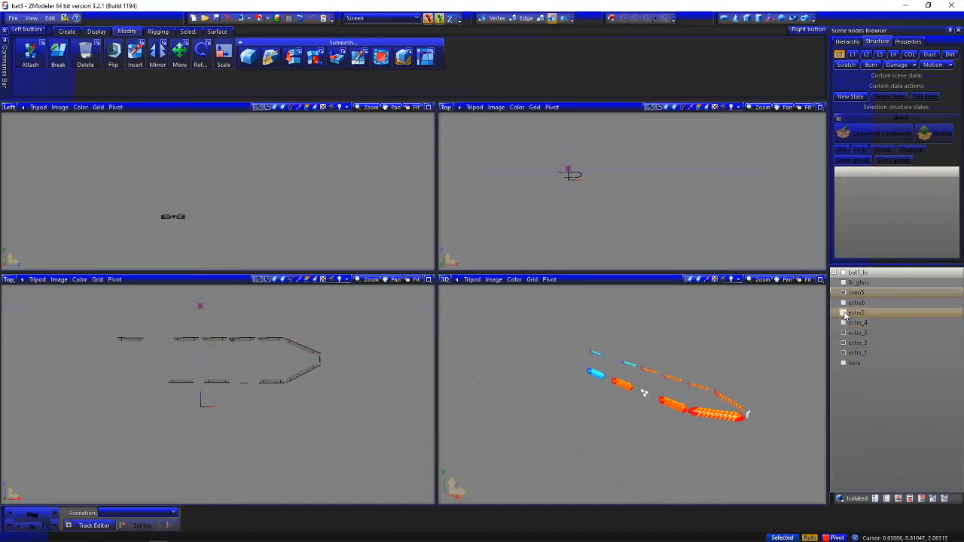
click(844, 312)
click(843, 323)
click(844, 323)
click(844, 333)
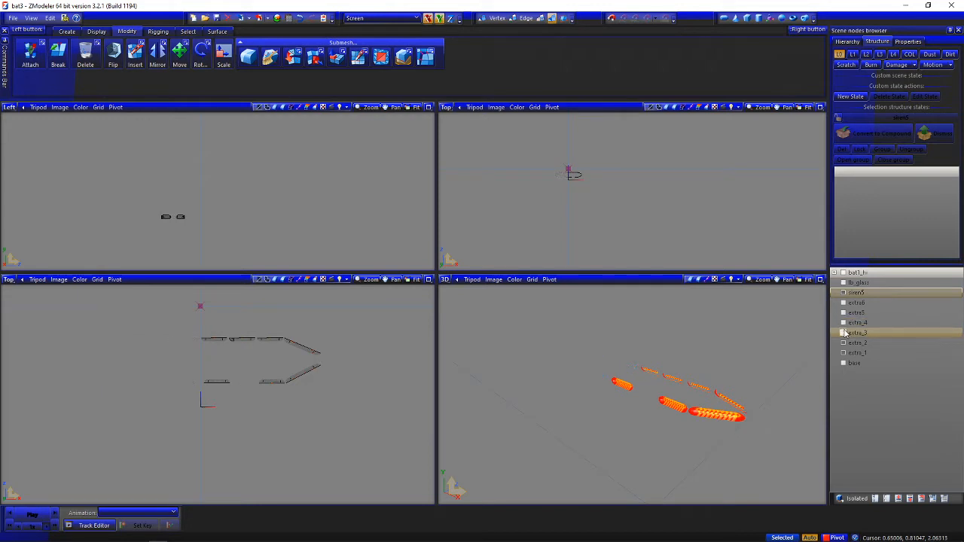
click(843, 333)
Rename the extra_3 part to siren5
click(896, 333)
click(899, 333)
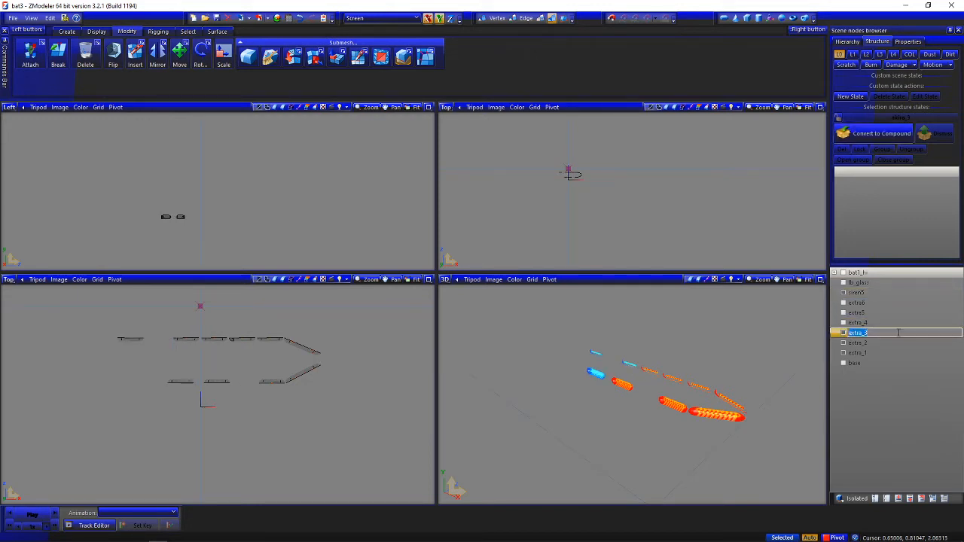
text(siren5)
key(Return)
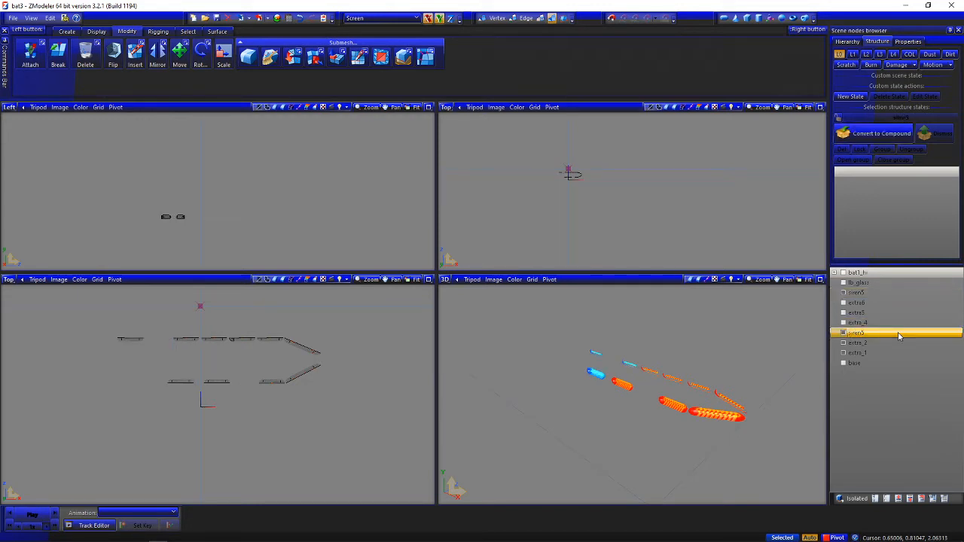
Rename the earlier siren5 part below lb_glass to siren8, and place the new siren5 directly below lb_glass
click(886, 296)
click(886, 296)
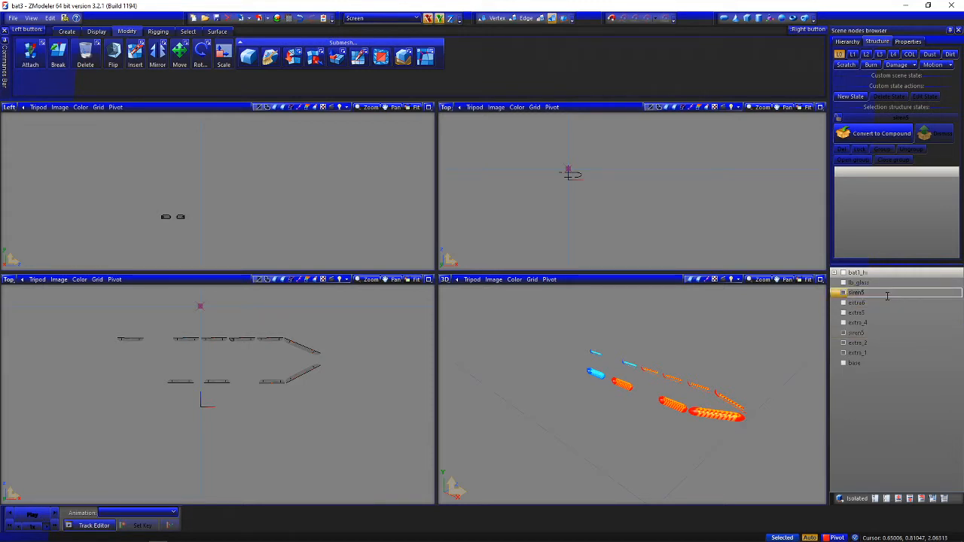
text(8)
key(Return)
click(875, 336)
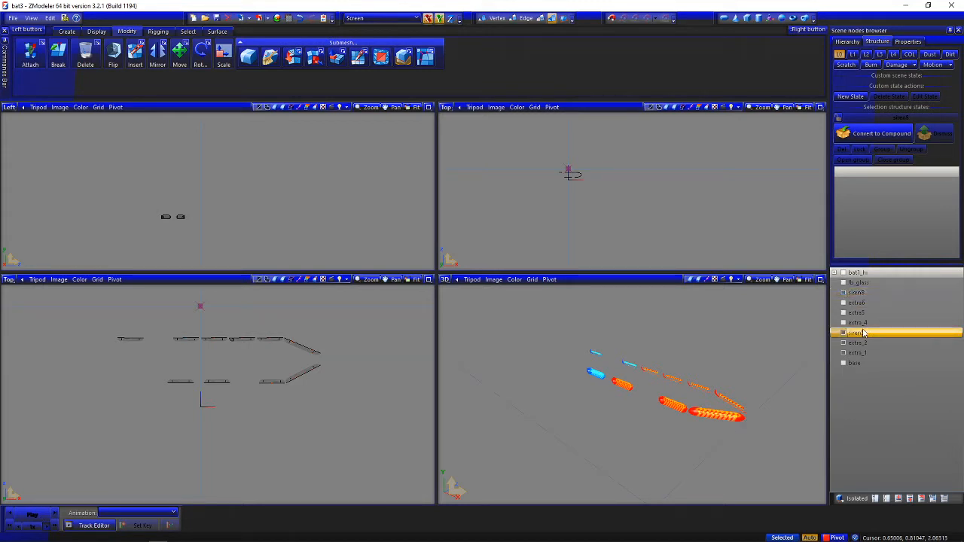
mouse_move(885, 303)
mouse_down()
mouse_move(893, 291)
mouse_move(883, 293)
mouse_up()
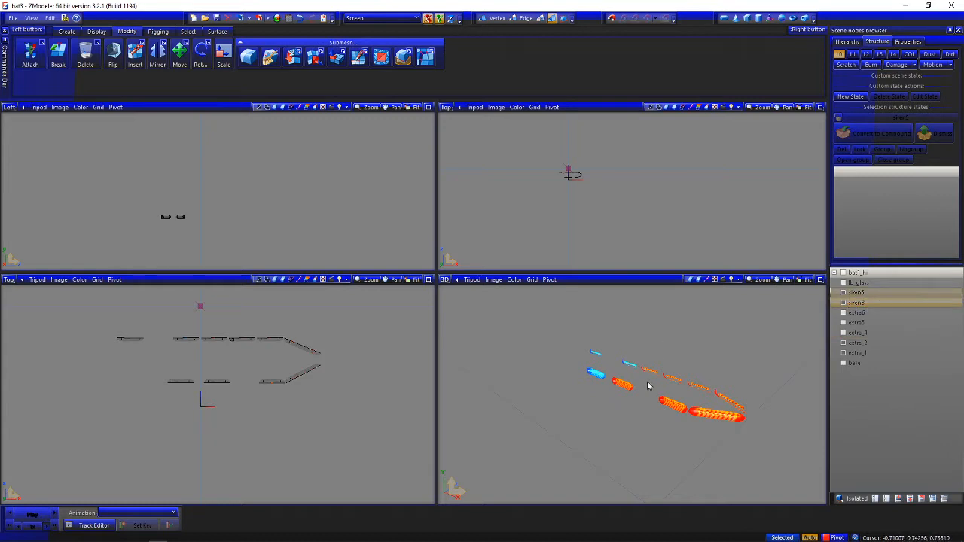
Hide siren8, extra_2 and extra_1 so that only siren5's light modules are shown
middle_drag(648, 387, 635, 405)
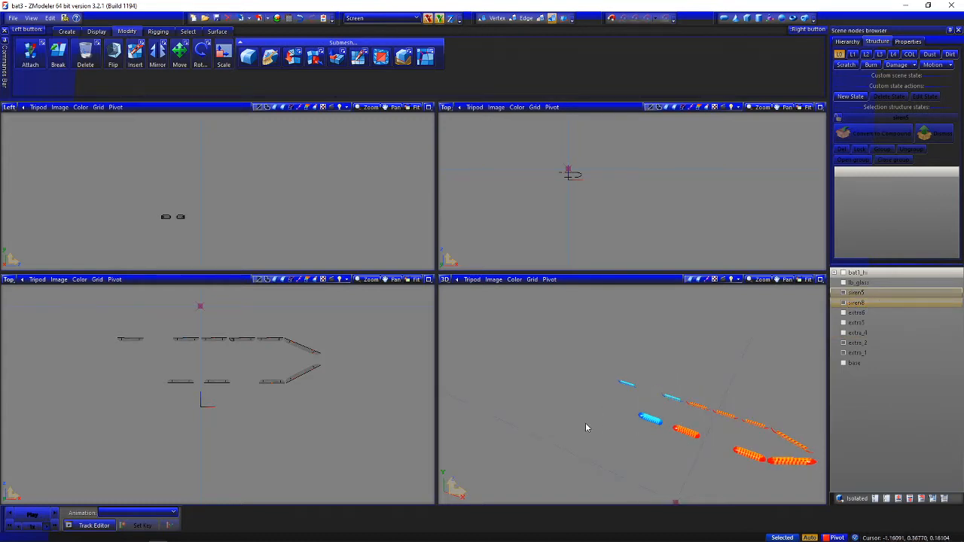
click(843, 292)
click(843, 304)
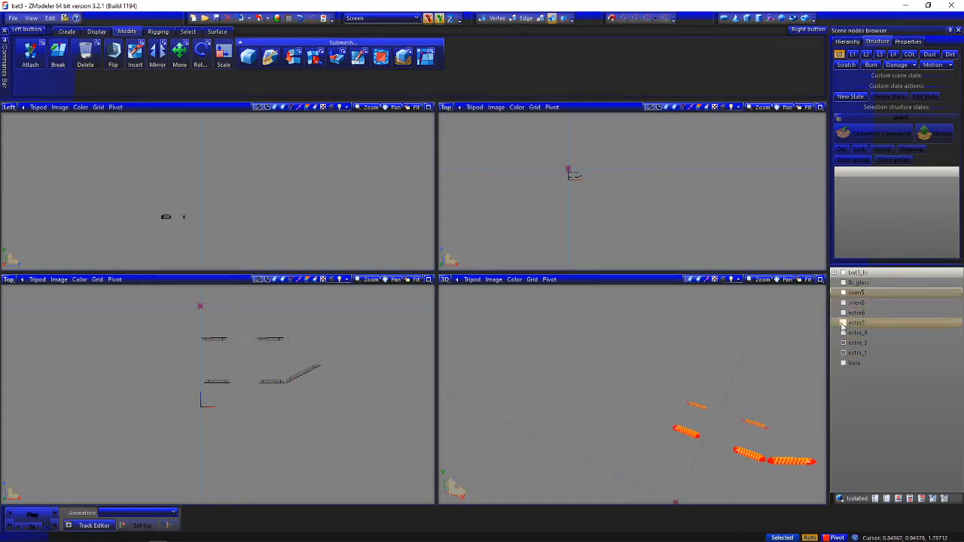
click(844, 343)
click(844, 347)
click(843, 343)
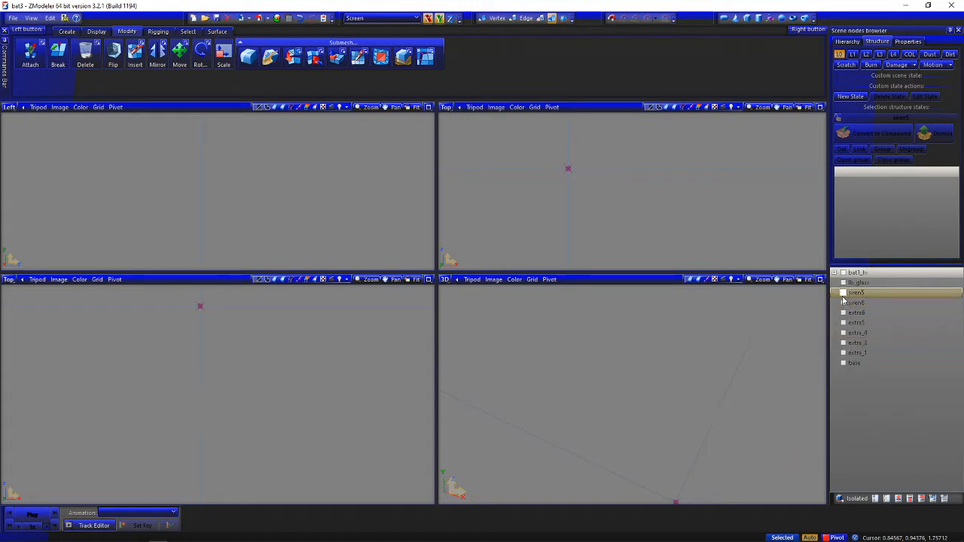
click(844, 293)
Detach the polygons of siren5's two upper-row light modules, as seen from above, into a separate object
scroll(147, 356, up, 3)
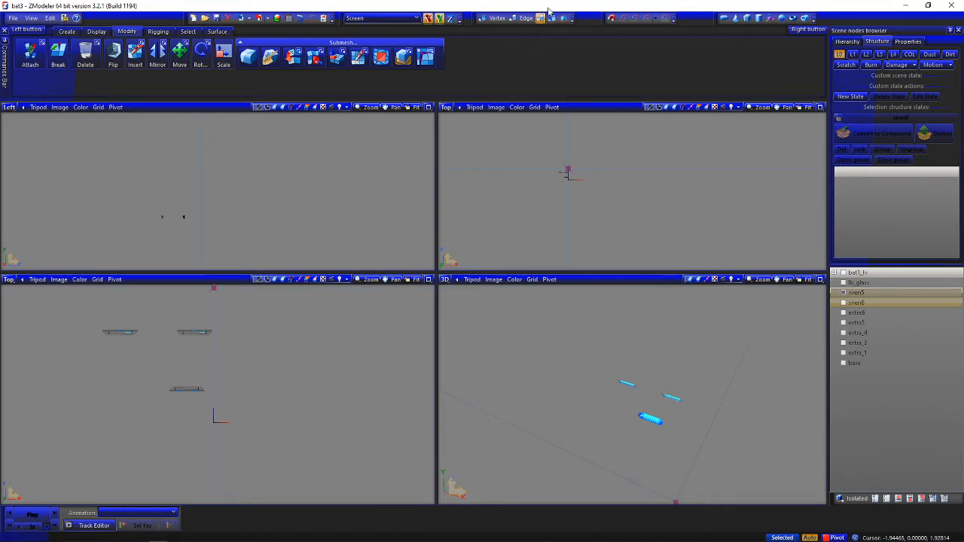
click(187, 335)
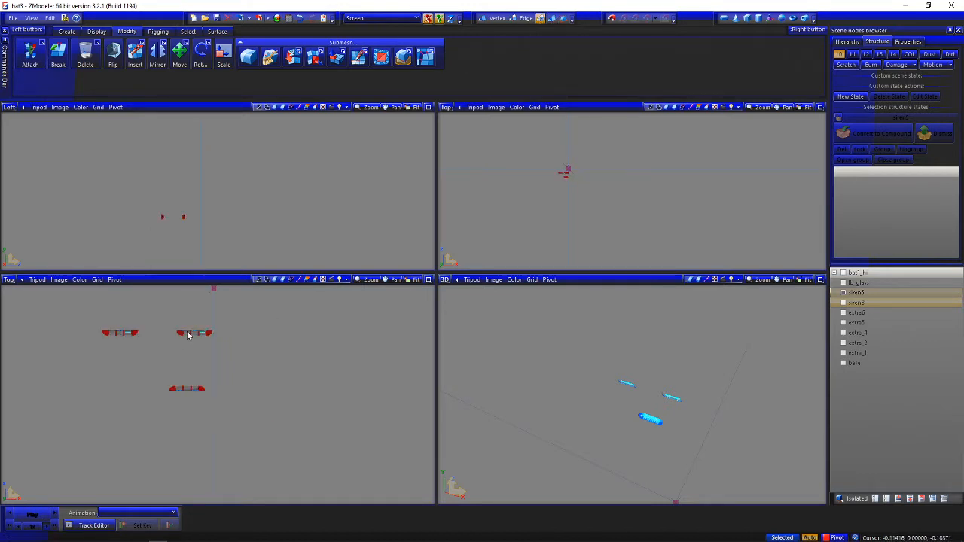
drag(110, 333, 143, 330)
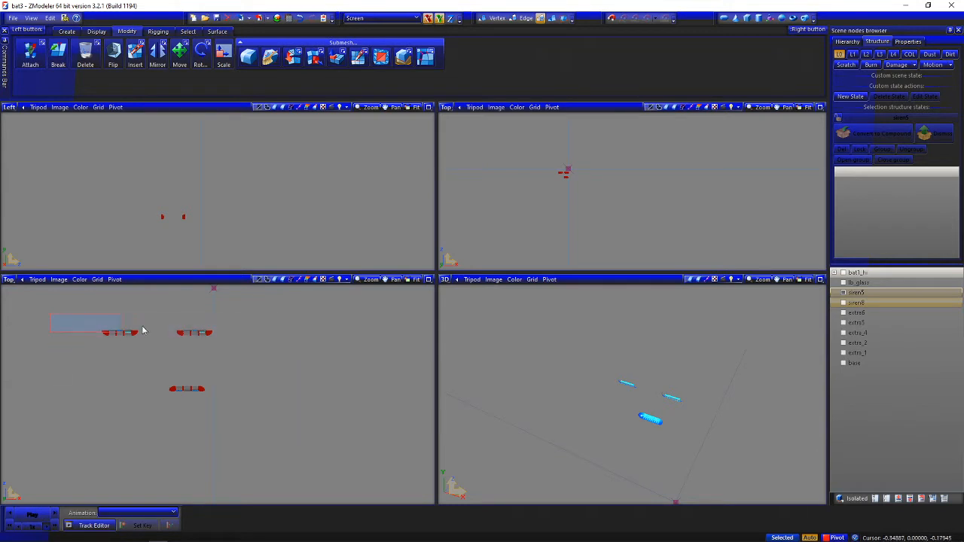
drag(249, 361, 264, 356)
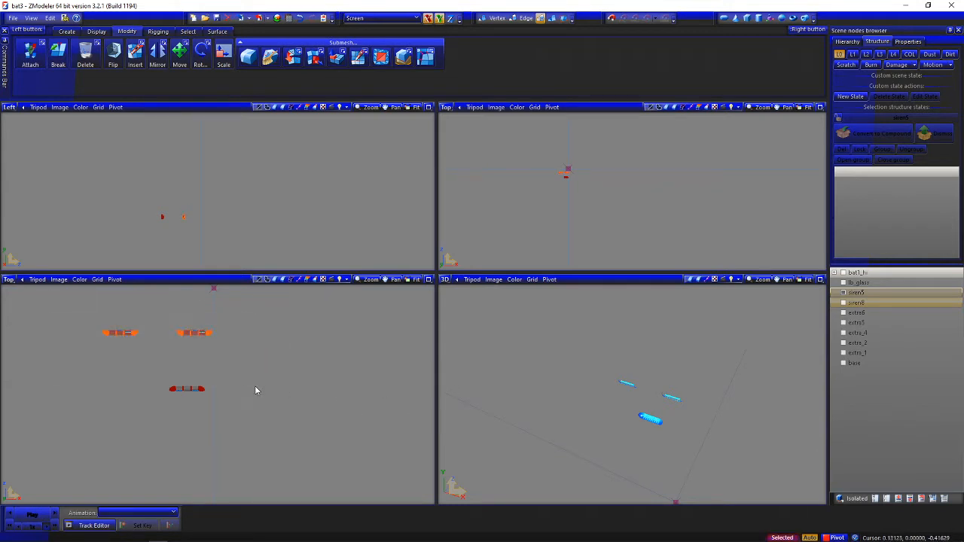
click(313, 65)
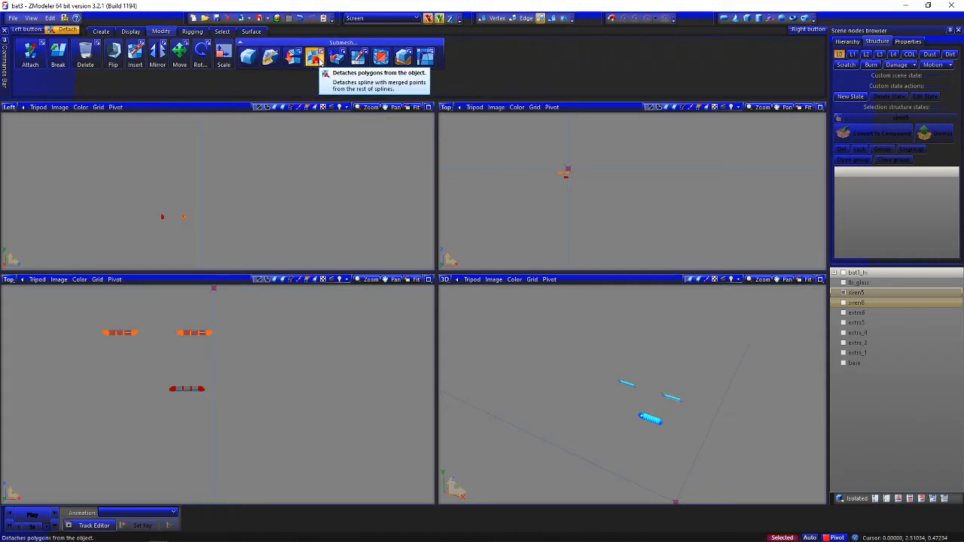
key(4)
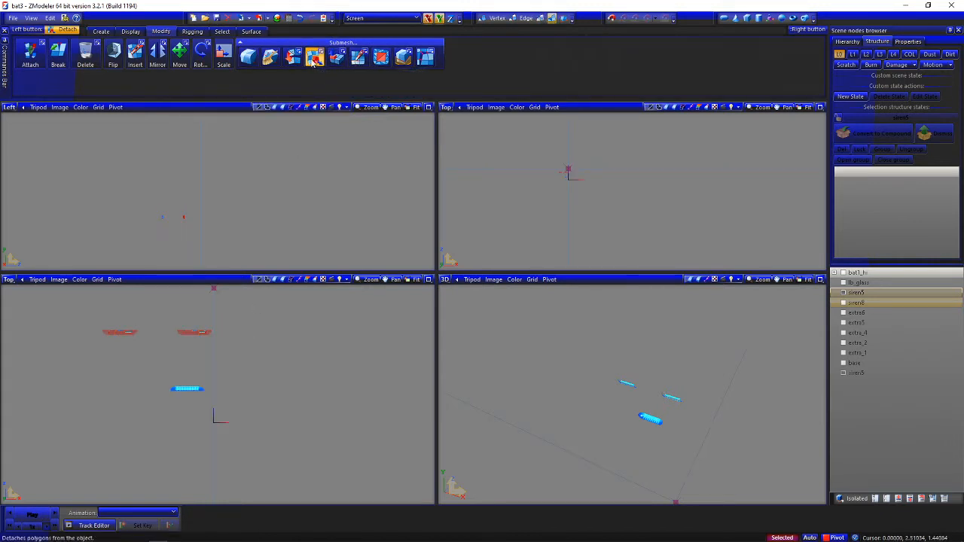
key(Escape)
click(809, 538)
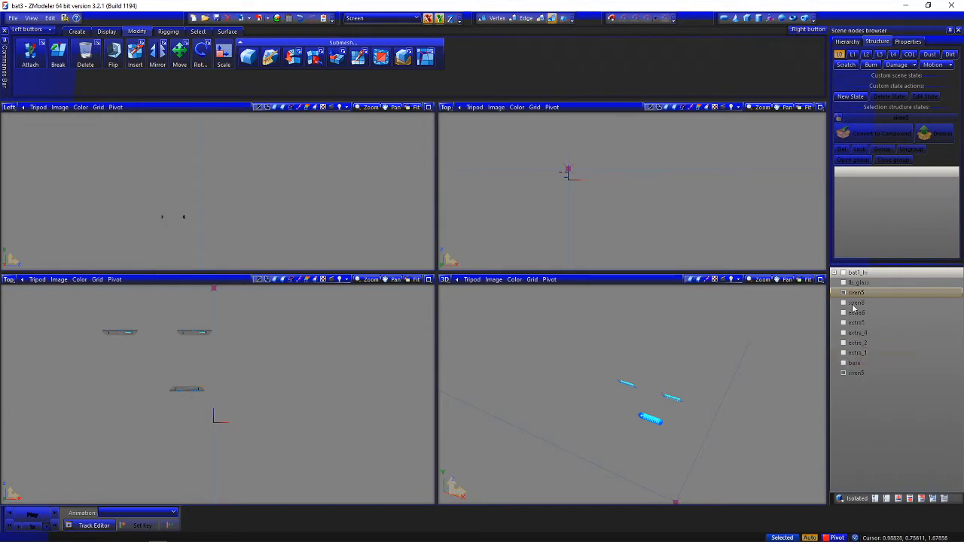
Toggle the two siren5 parts individually to check the split, leaving both hidden
click(844, 295)
click(844, 295)
click(844, 376)
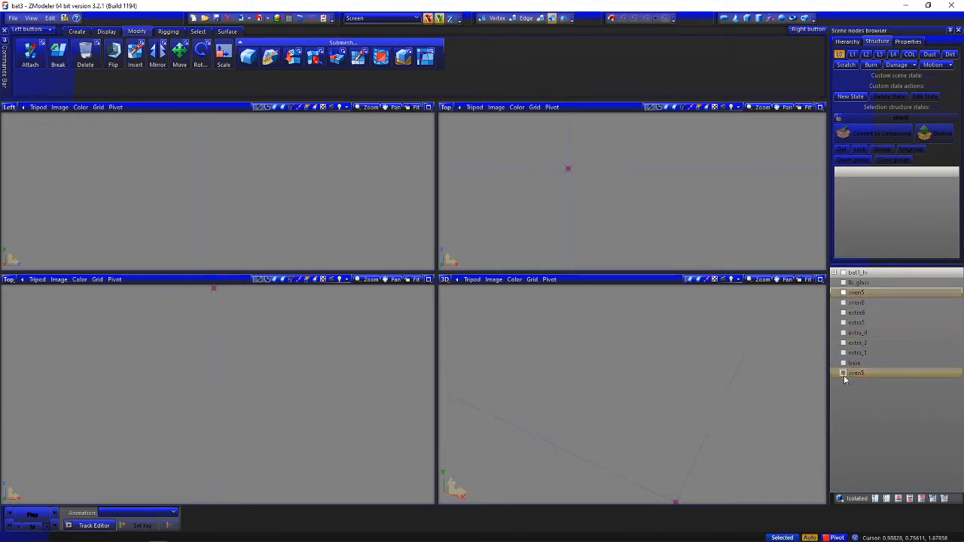
click(845, 375)
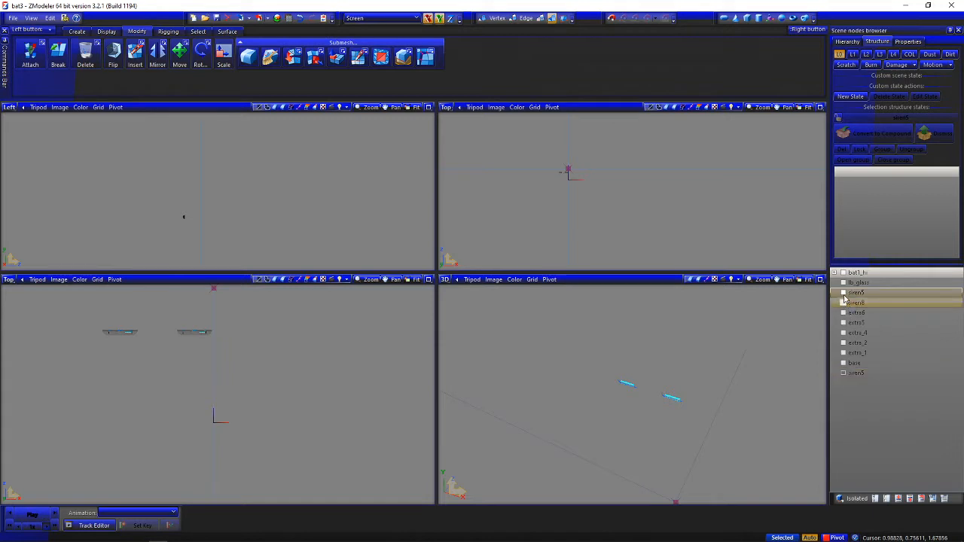
click(843, 295)
click(843, 293)
click(844, 373)
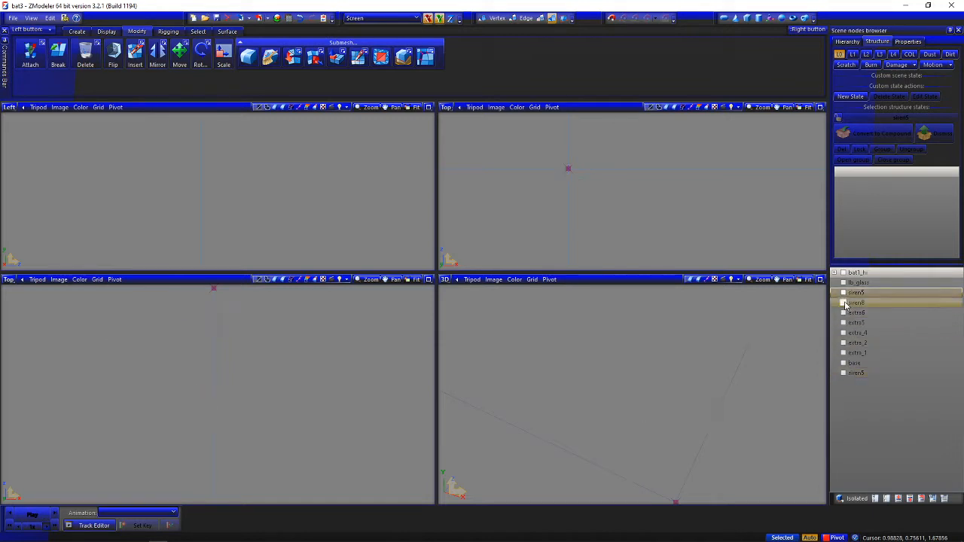
Show only extra_4's light modules, with extra_2 and the other parts hidden
click(844, 324)
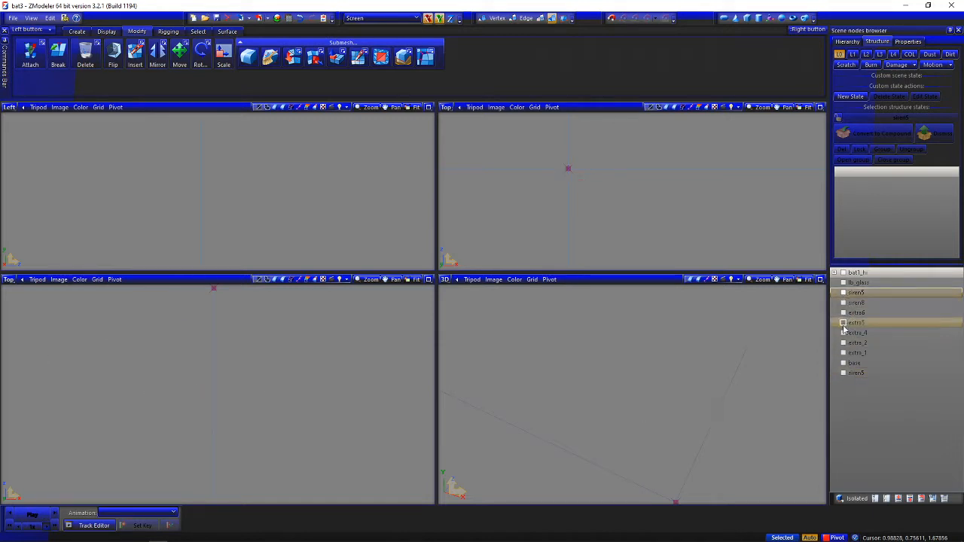
click(844, 324)
click(843, 334)
click(843, 344)
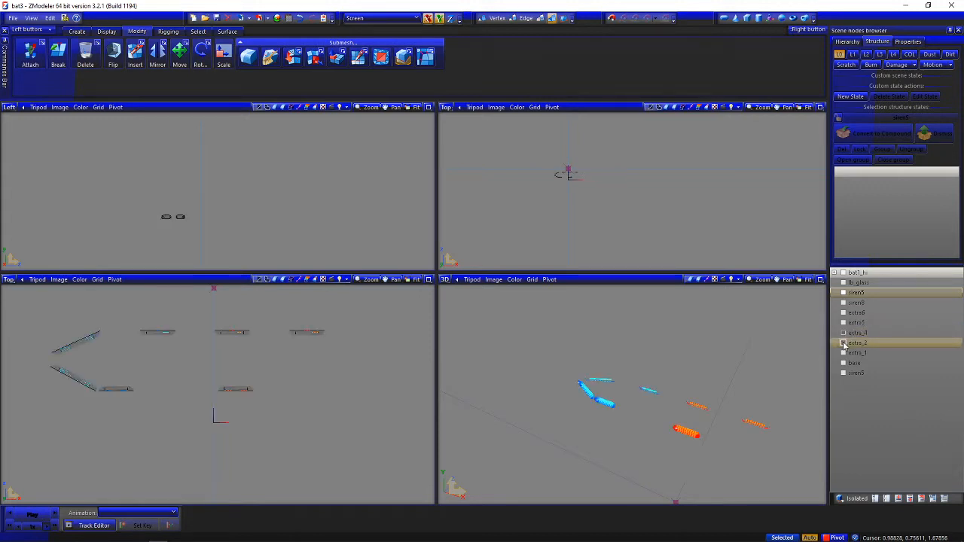
click(843, 344)
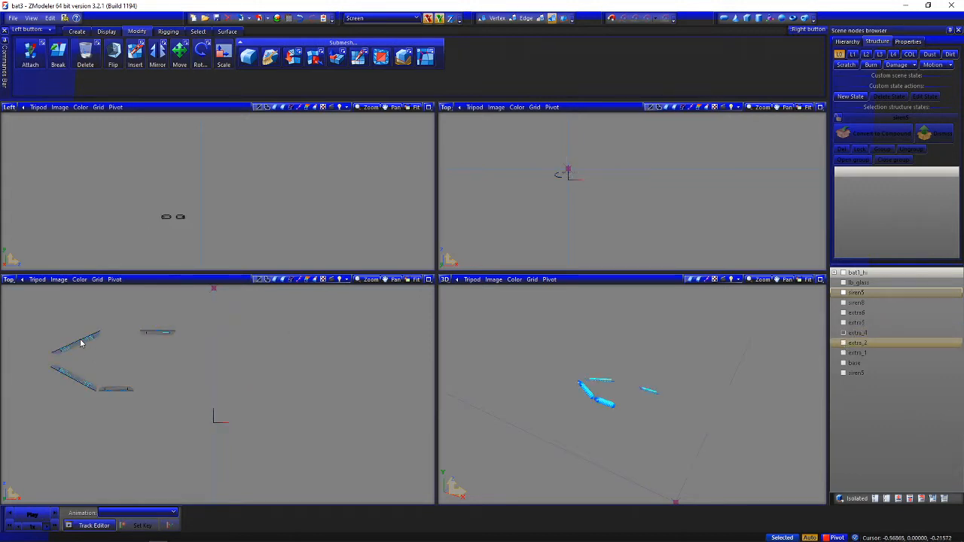
Detach the polygons of extra_4's lower angled and straight light modules, as seen from above, into a separate object
scroll(83, 344, up, 2)
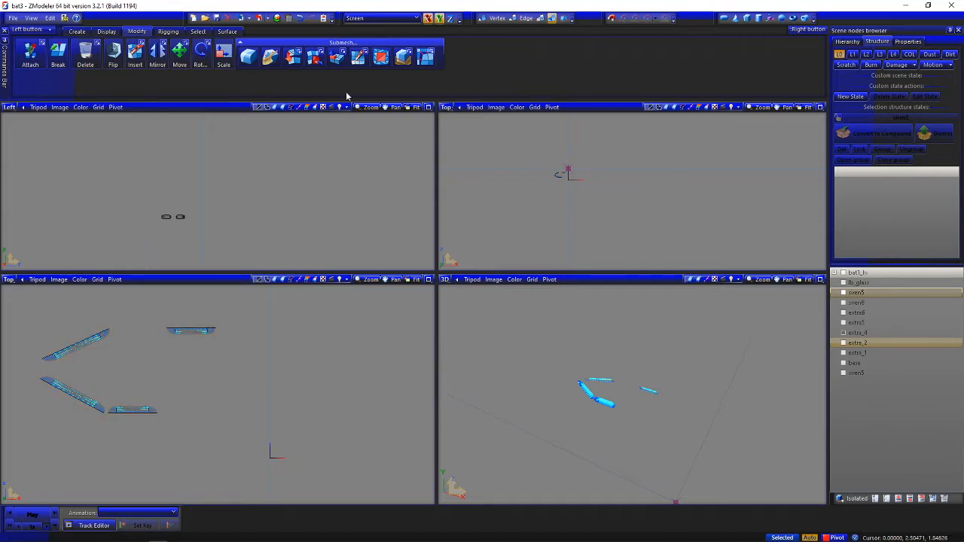
click(540, 18)
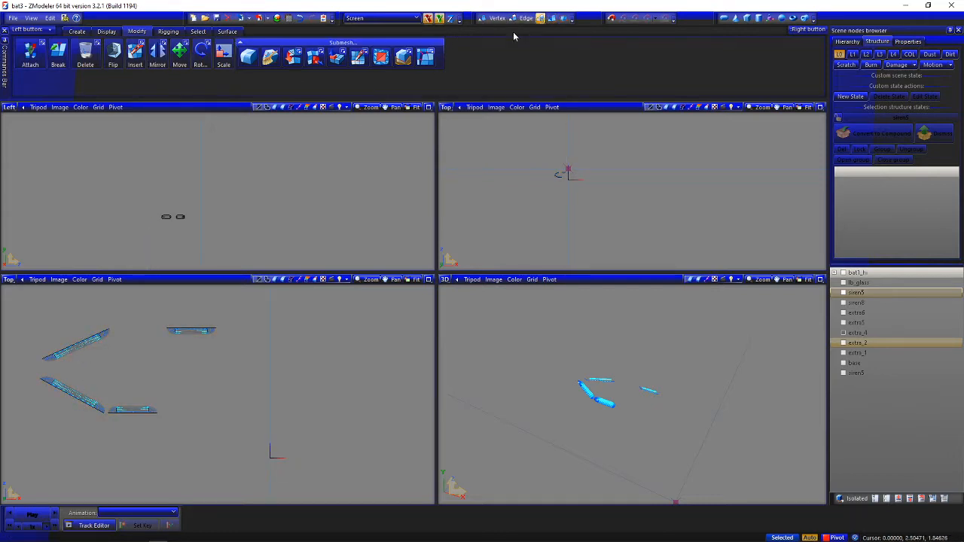
click(203, 330)
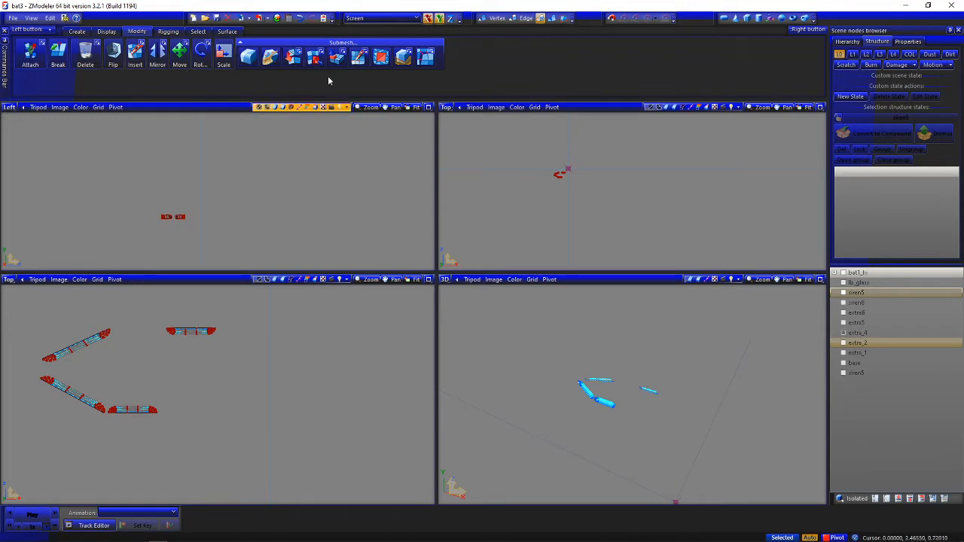
drag(235, 360, 32, 434)
drag(187, 378, 22, 436)
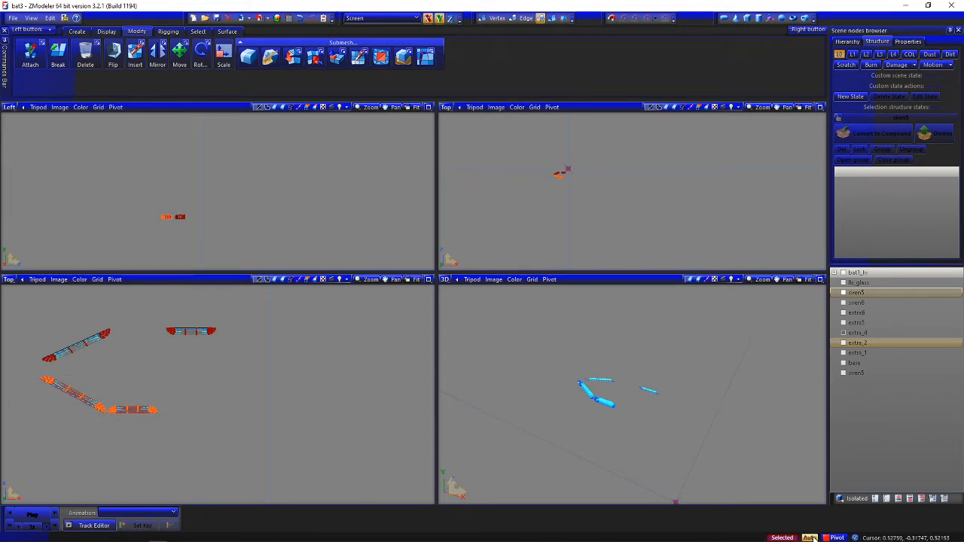
click(315, 57)
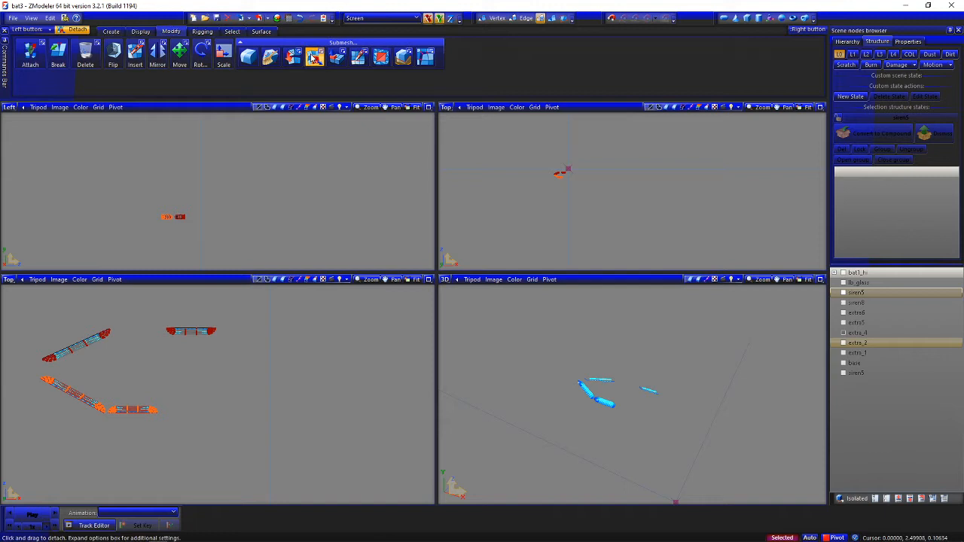
click(320, 314)
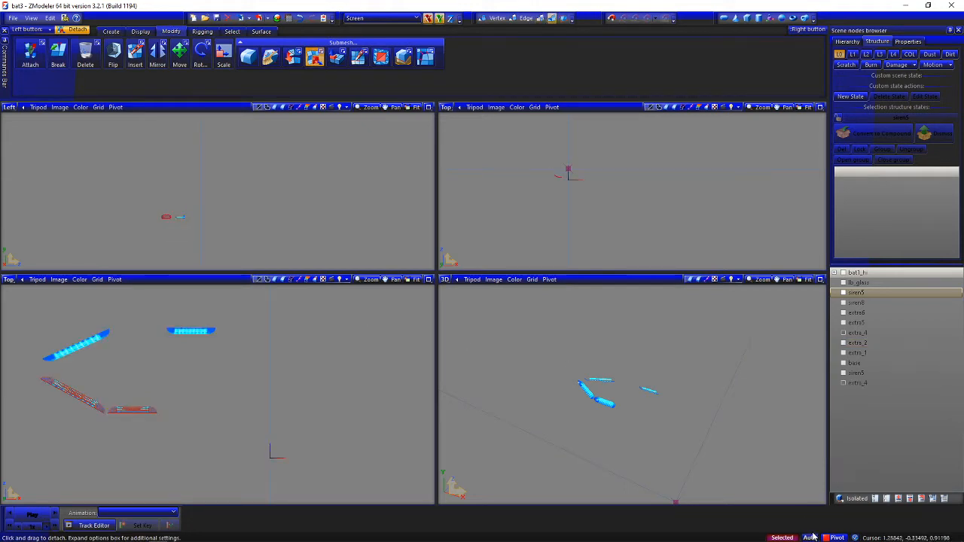
key(space)
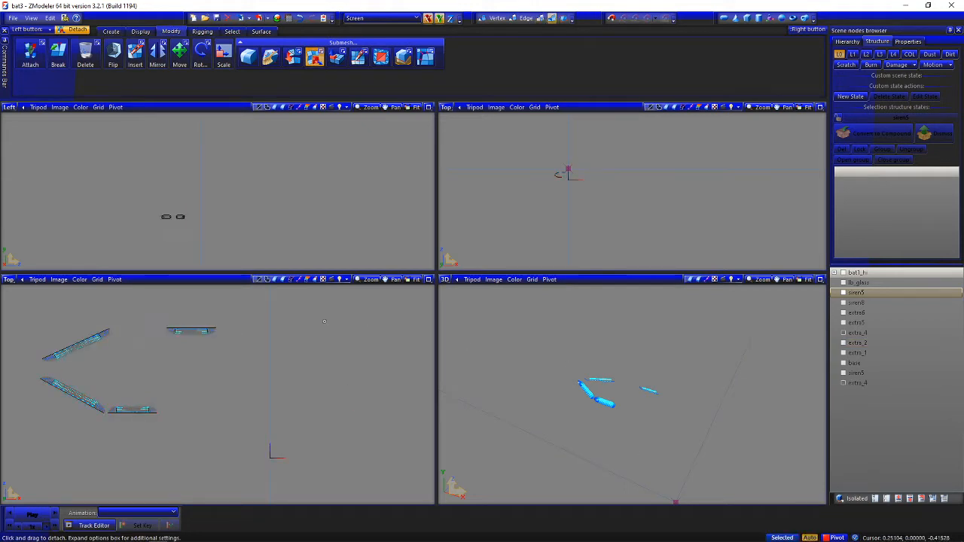
click(315, 57)
Check the two extra_4 parts individually, hide both, and show only extra_2's light modules
click(844, 333)
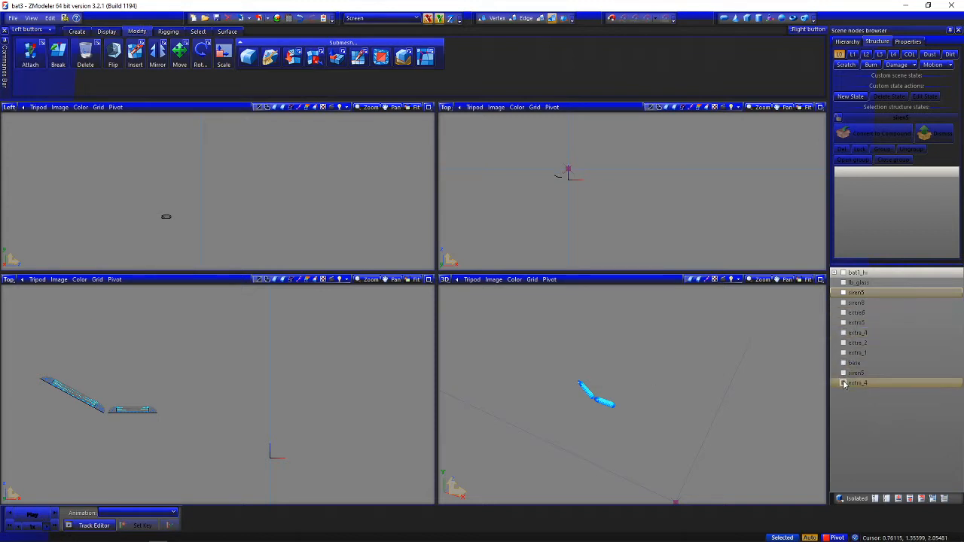
click(844, 383)
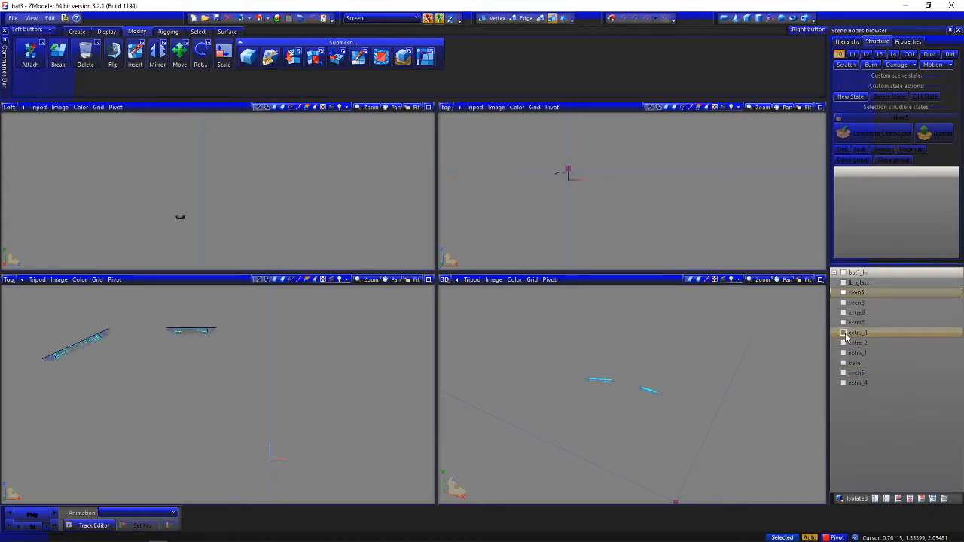
click(844, 333)
click(844, 352)
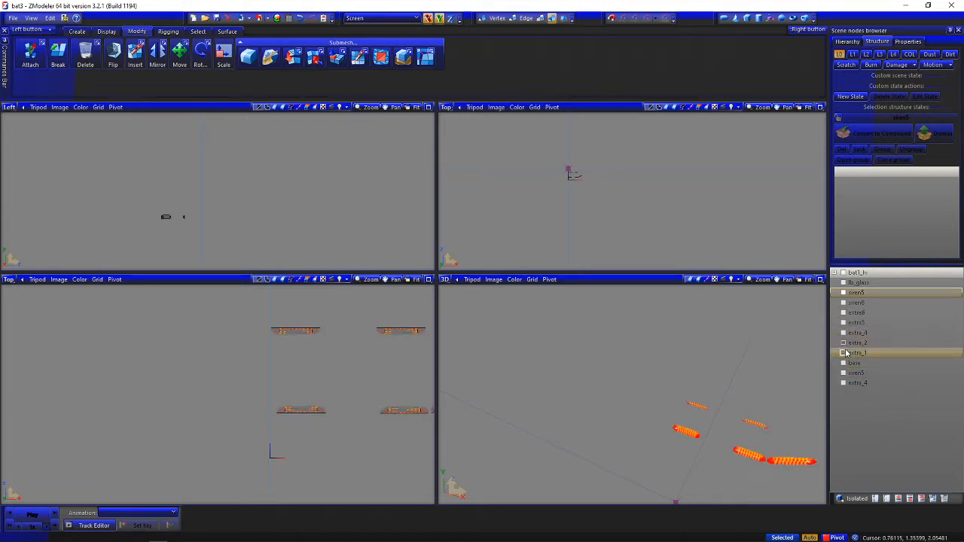
click(844, 353)
Detach the polygons of extra_2's two upper light modules, as seen from above, into a separate object
scroll(301, 373, down, 1)
middle_drag(311, 366, 262, 361)
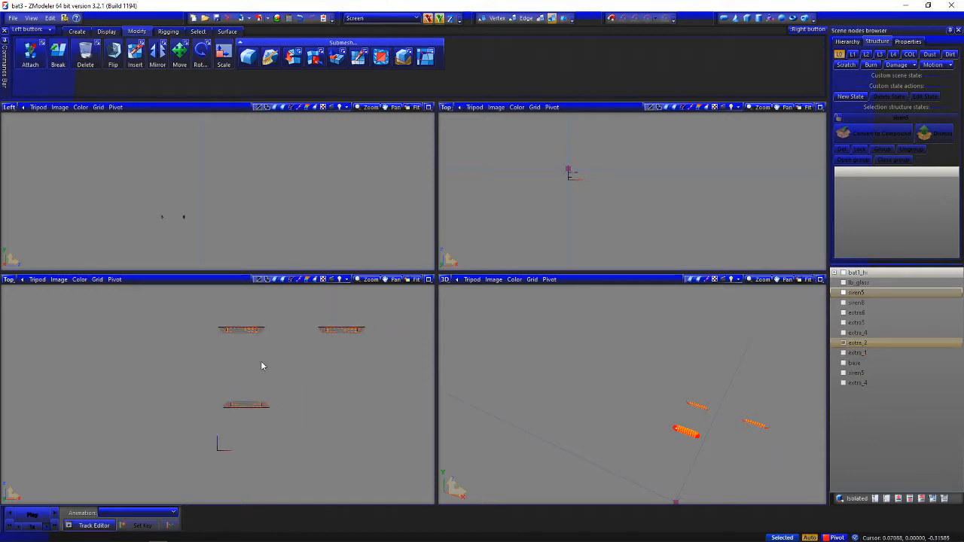
click(544, 23)
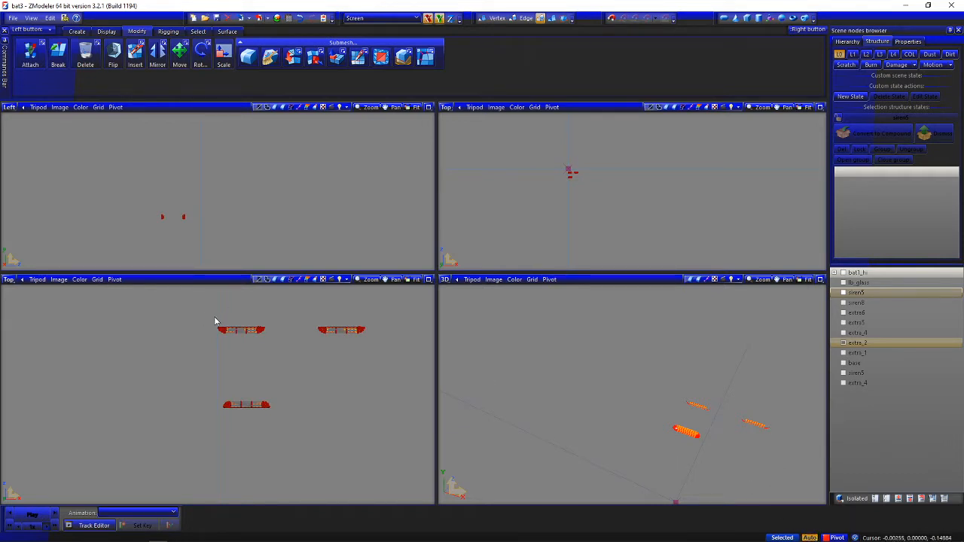
drag(173, 305, 383, 351)
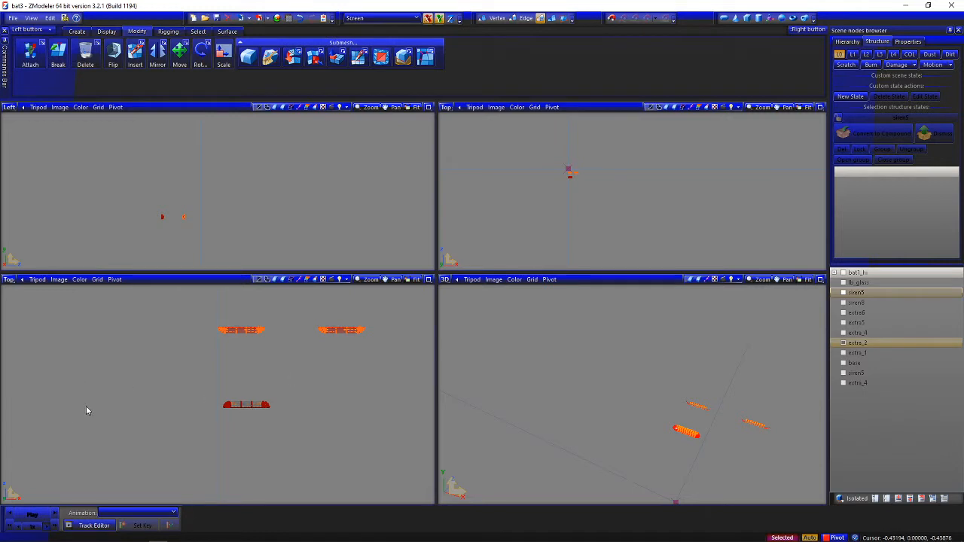
click(324, 62)
click(403, 330)
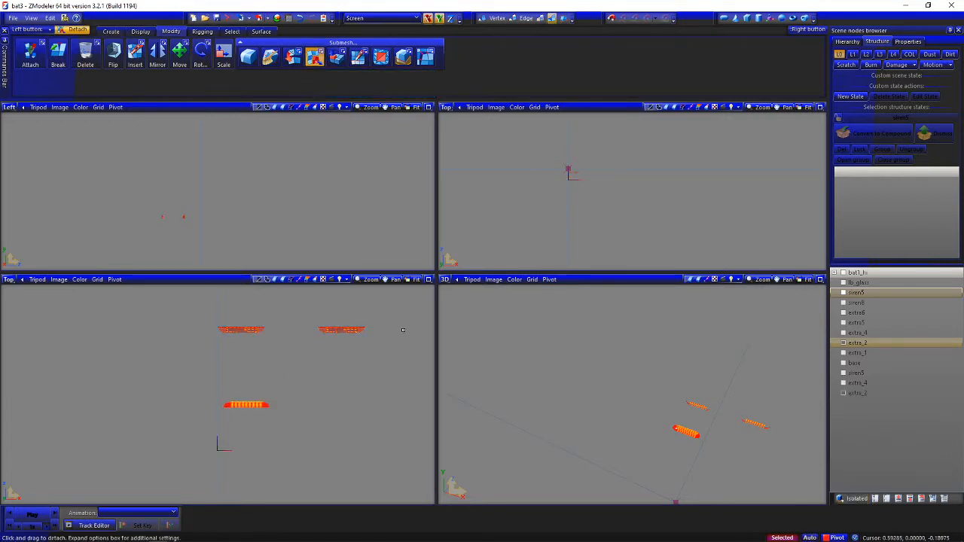
click(316, 61)
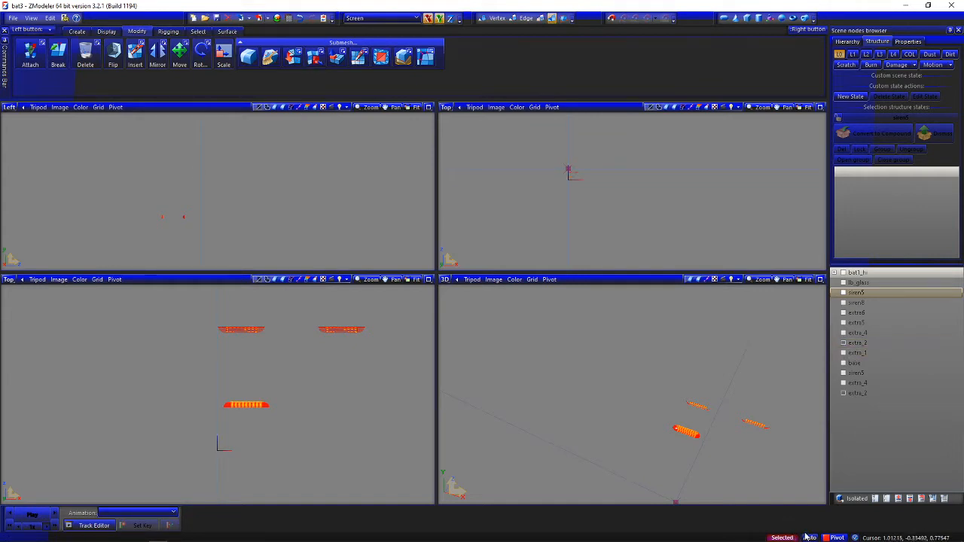
key(space)
Hide both extra_2 parts to check the split, and show the first siren5 part and siren8
click(844, 394)
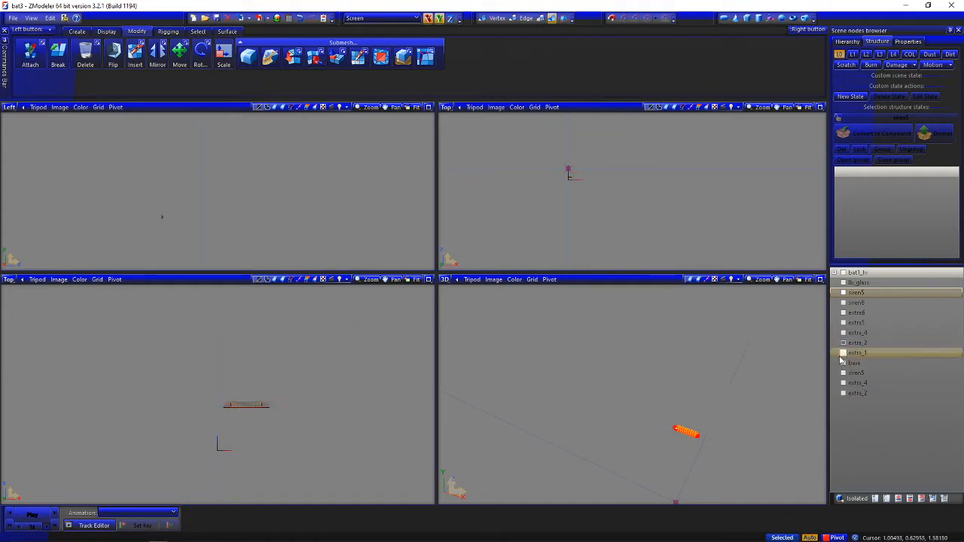
click(844, 344)
click(844, 294)
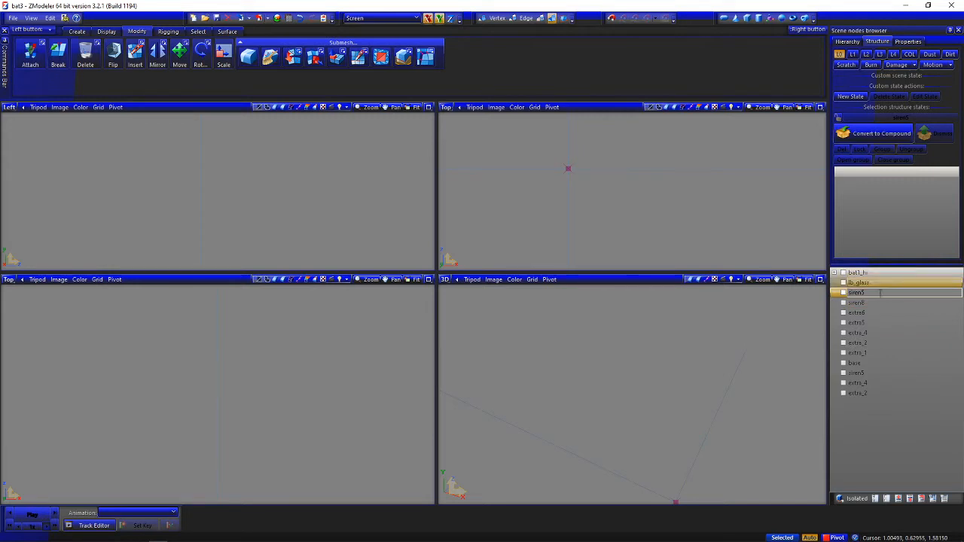
click(844, 294)
click(844, 303)
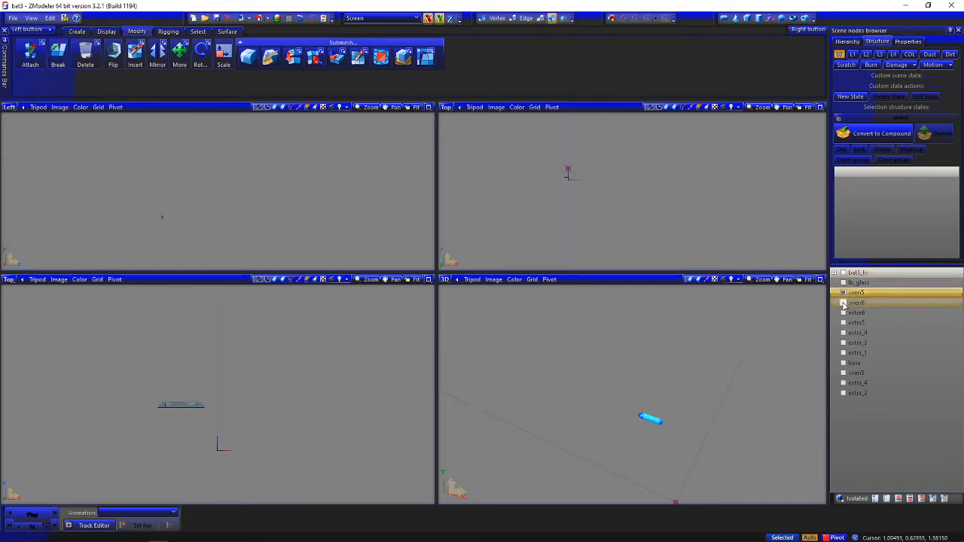
Show extra_1, the second siren5 part, and both parts of extra_4 and extra_2 to review the complete lightbar
middle_drag(730, 339, 689, 337)
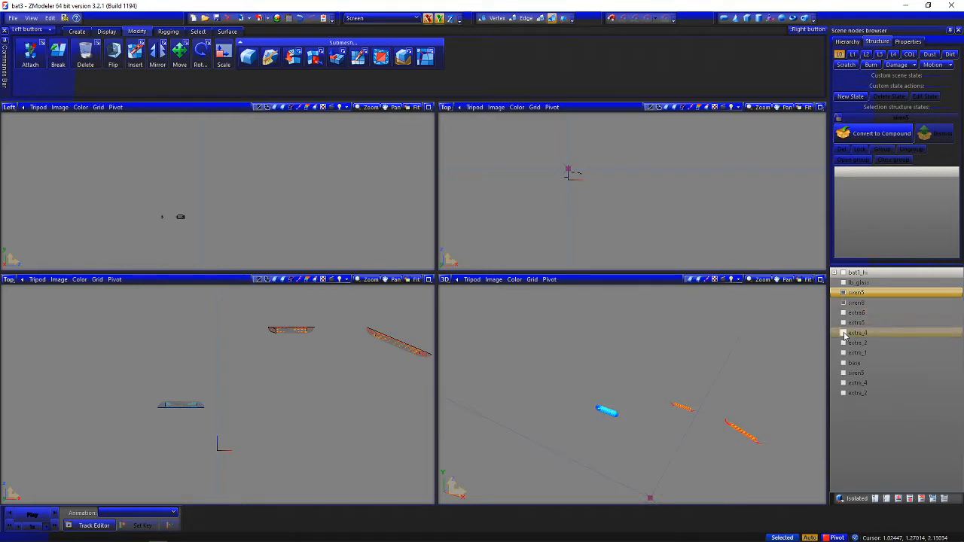
click(844, 333)
click(844, 342)
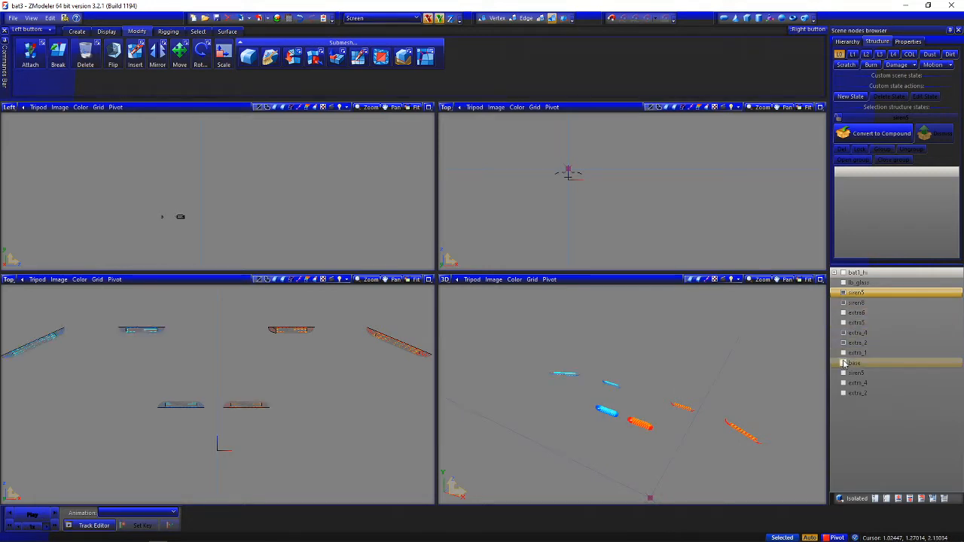
click(844, 353)
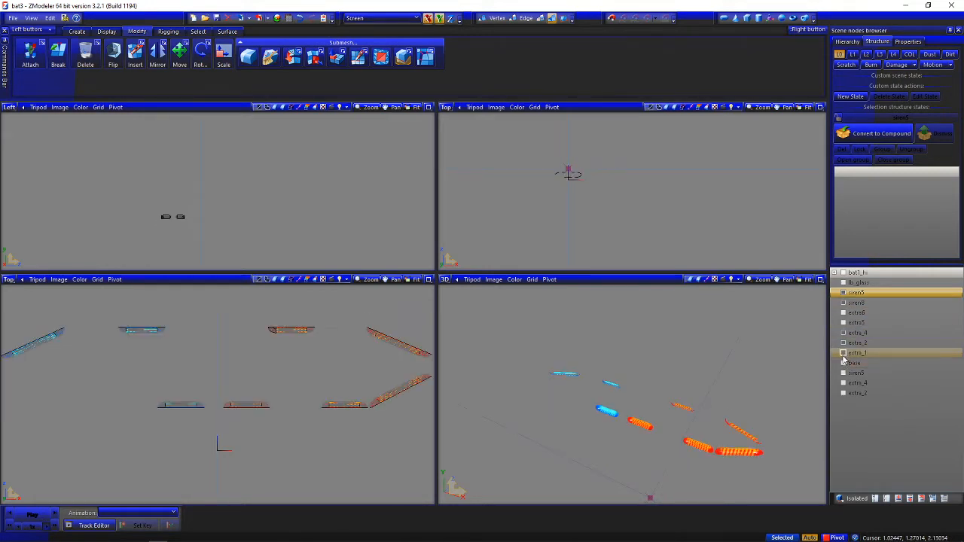
click(844, 373)
click(844, 383)
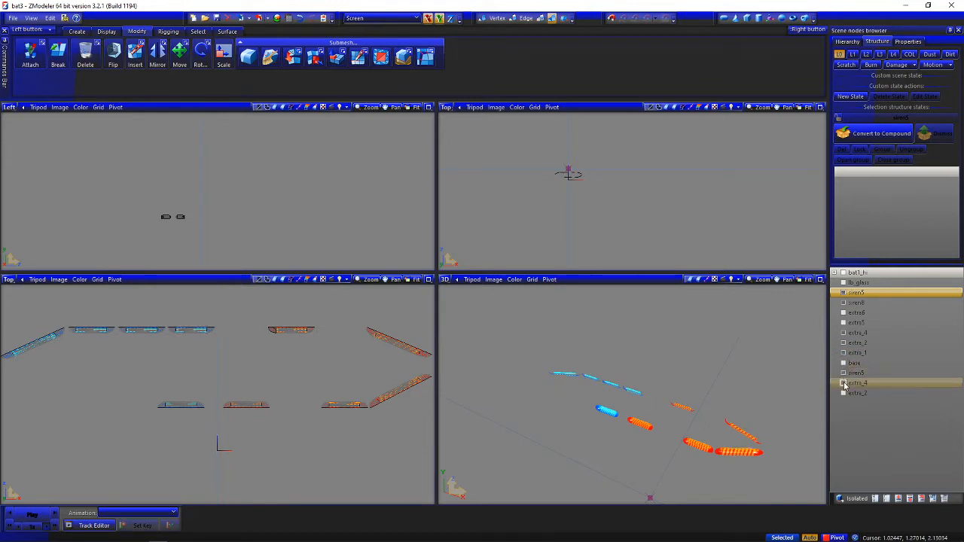
click(844, 384)
click(844, 385)
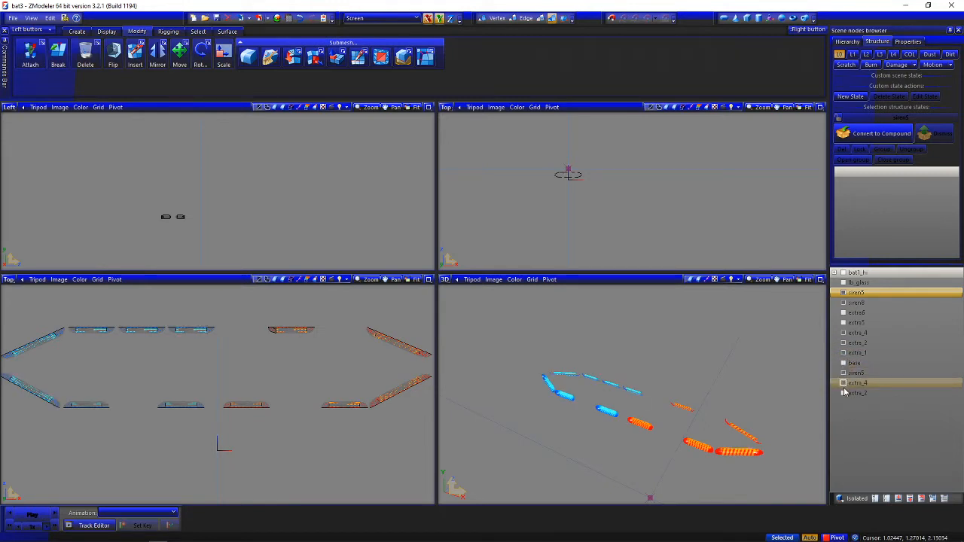
click(844, 385)
click(844, 393)
click(845, 385)
middle_drag(774, 397, 776, 394)
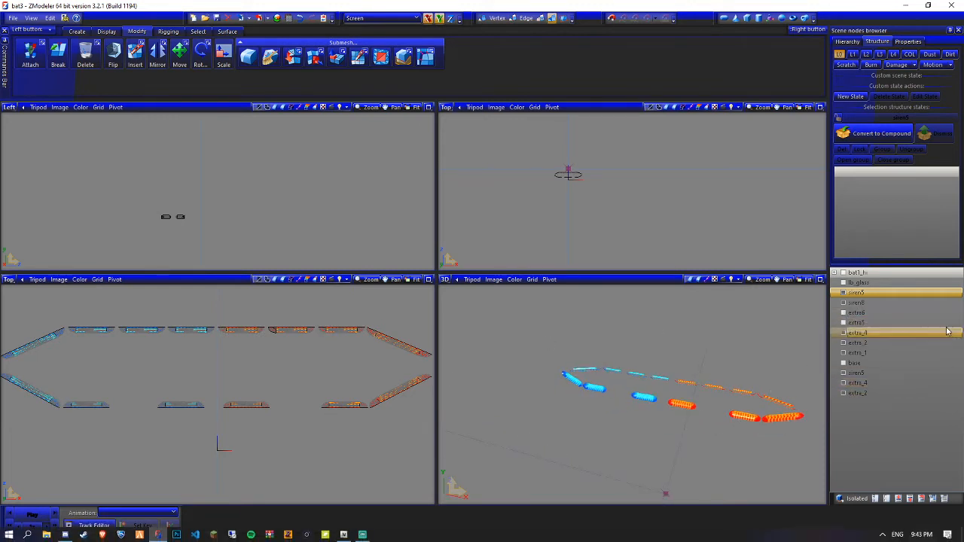
Check the two siren5 parts, rename the detached extra_4 part as siren6, and place it directly below the first siren5
click(844, 293)
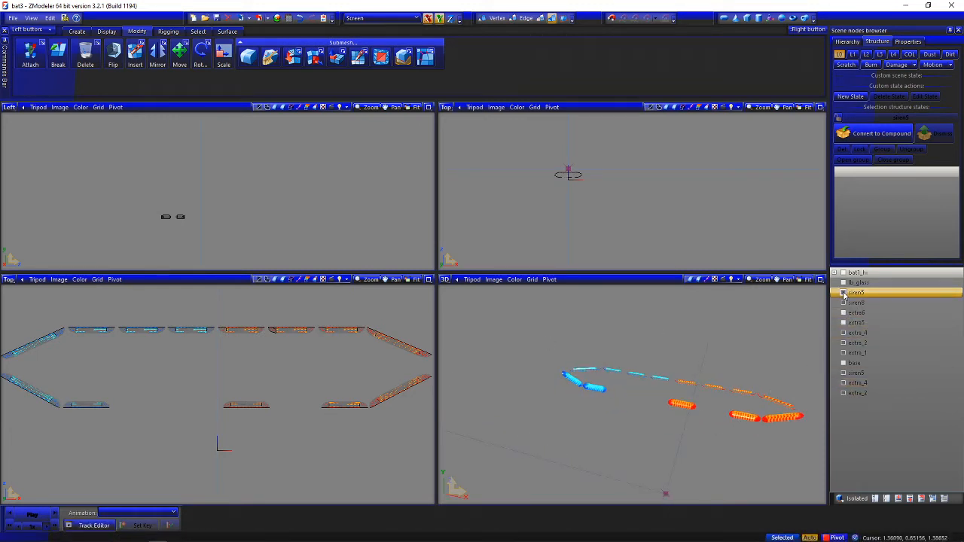
click(843, 293)
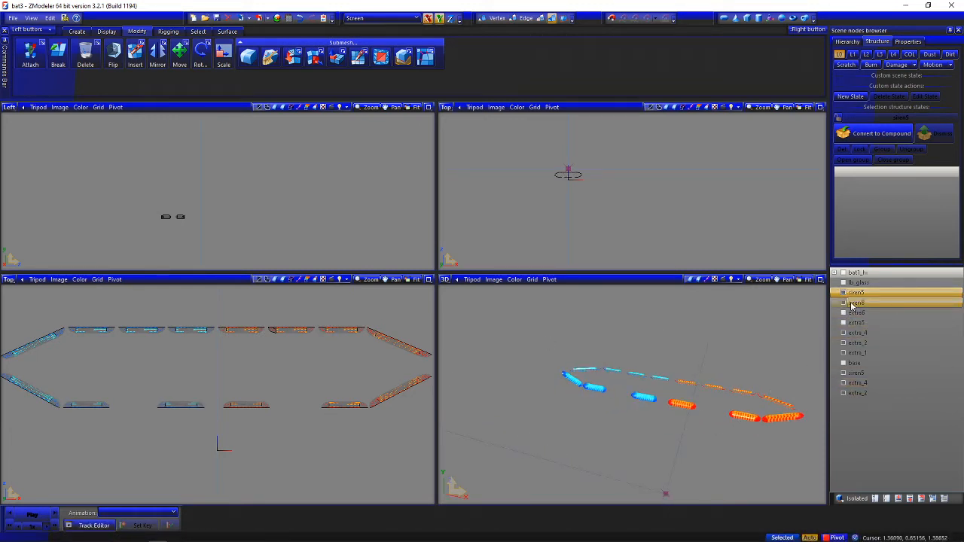
click(859, 383)
click(866, 383)
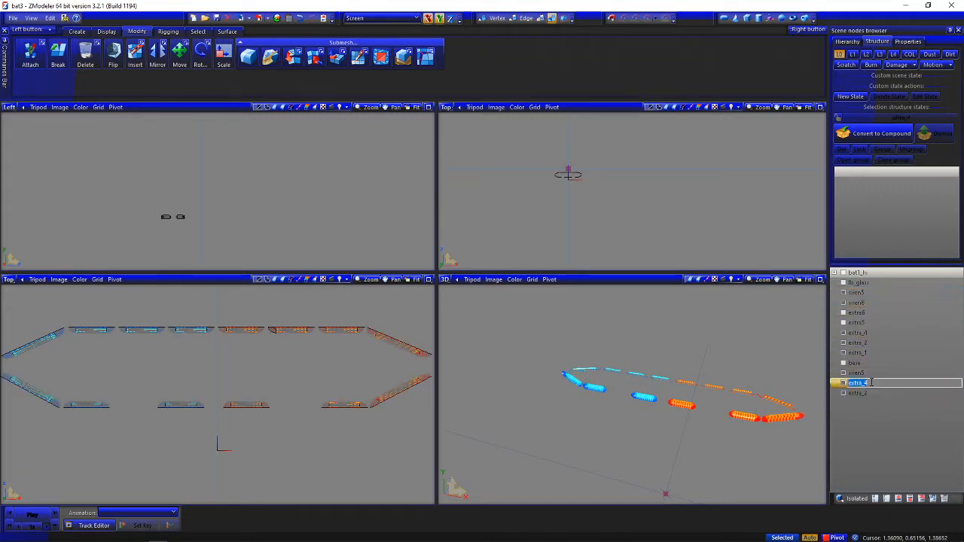
key(Return)
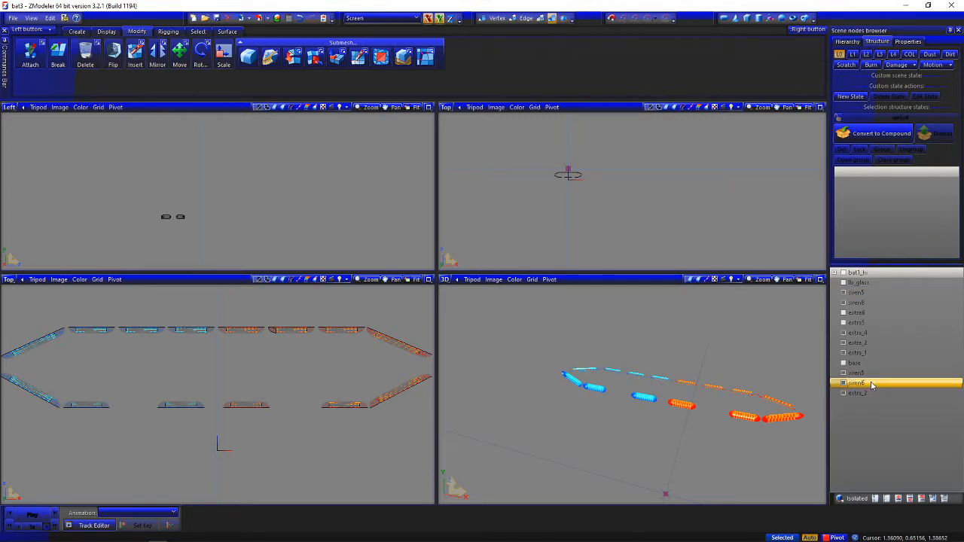
drag(893, 302, 893, 303)
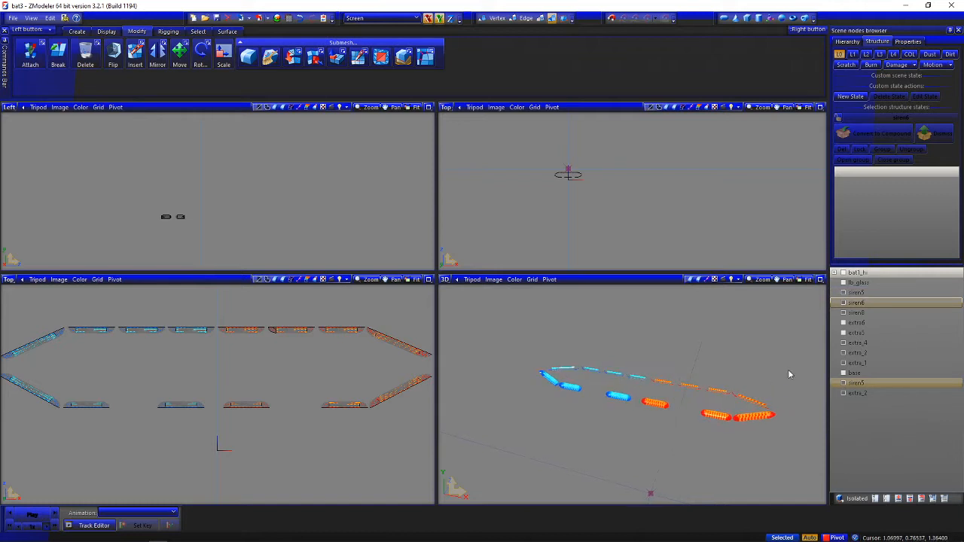
Toggle siren8, extra_1, siren6 and the first extra_2 individually to identify their light modules, leaving the second siren5 hidden
click(865, 314)
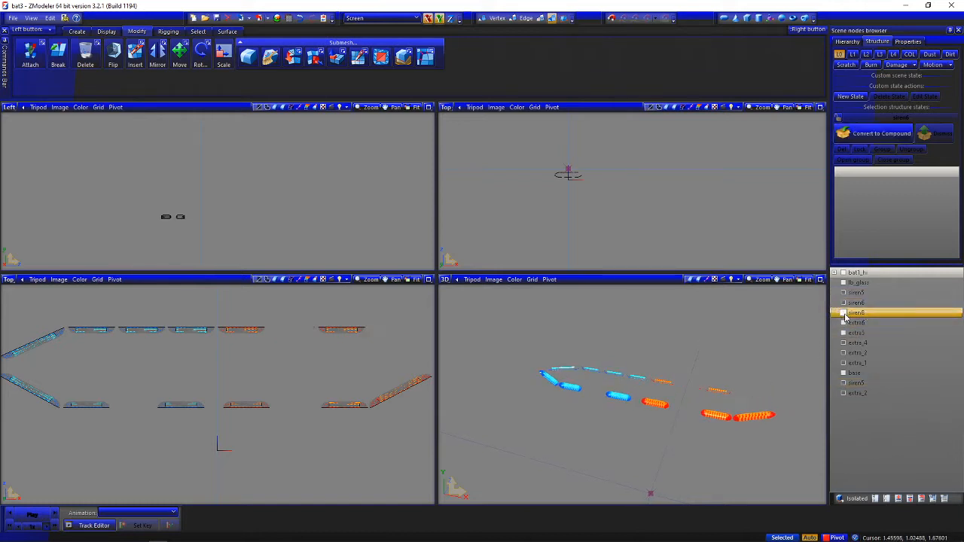
ctrl+click(872, 354)
click(874, 364)
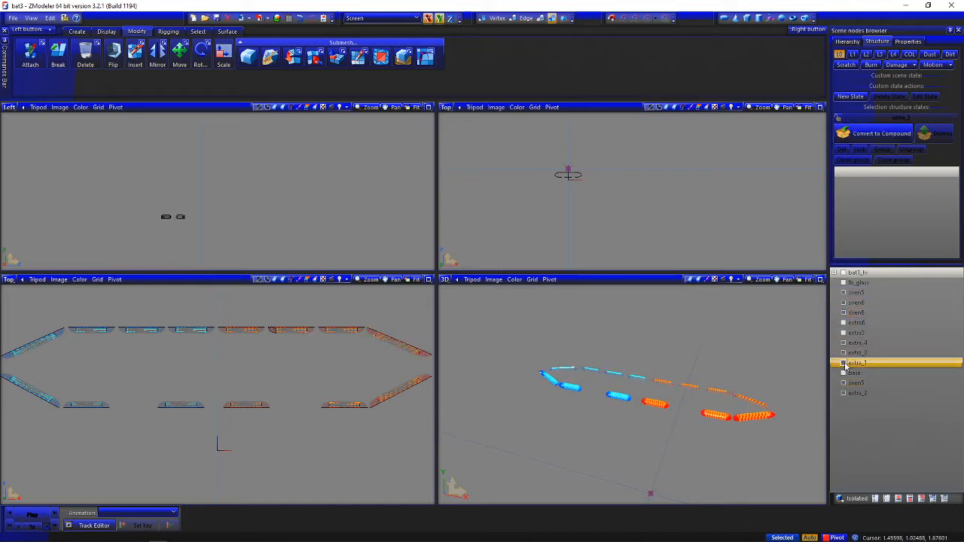
click(844, 364)
click(844, 363)
click(844, 384)
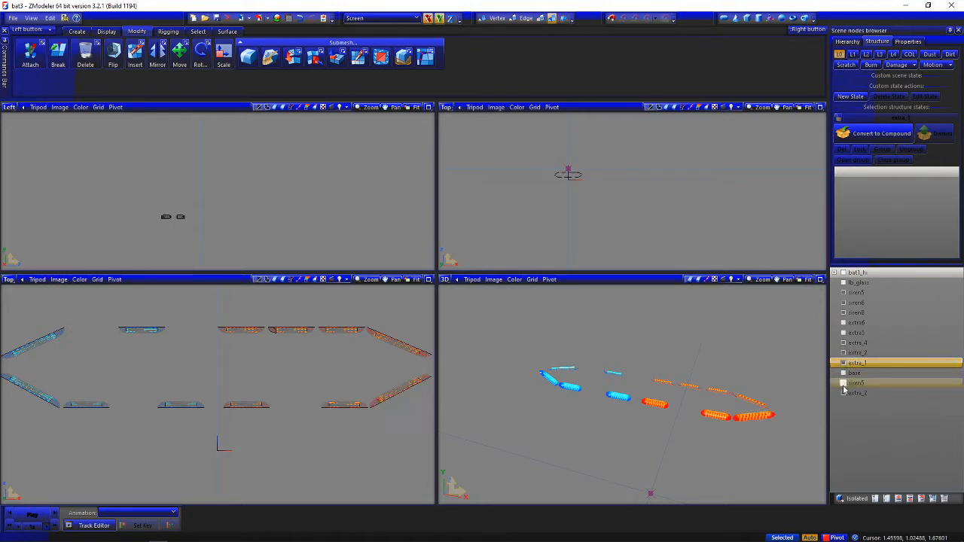
click(843, 313)
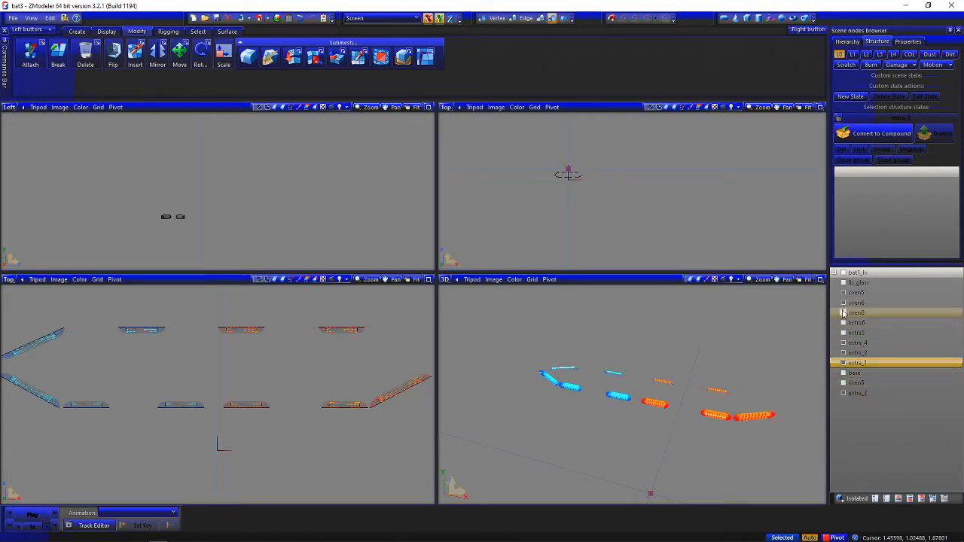
click(844, 313)
click(843, 303)
click(843, 303)
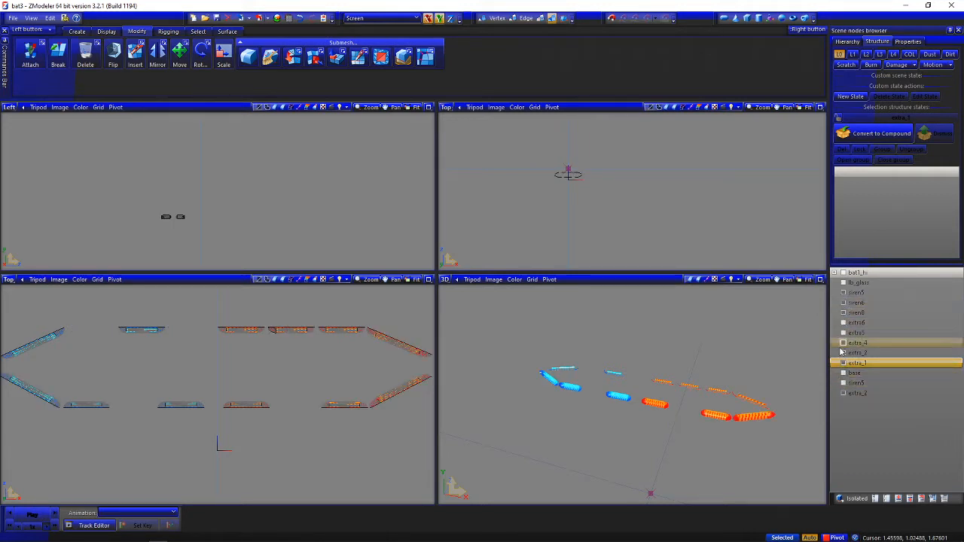
click(843, 353)
click(843, 354)
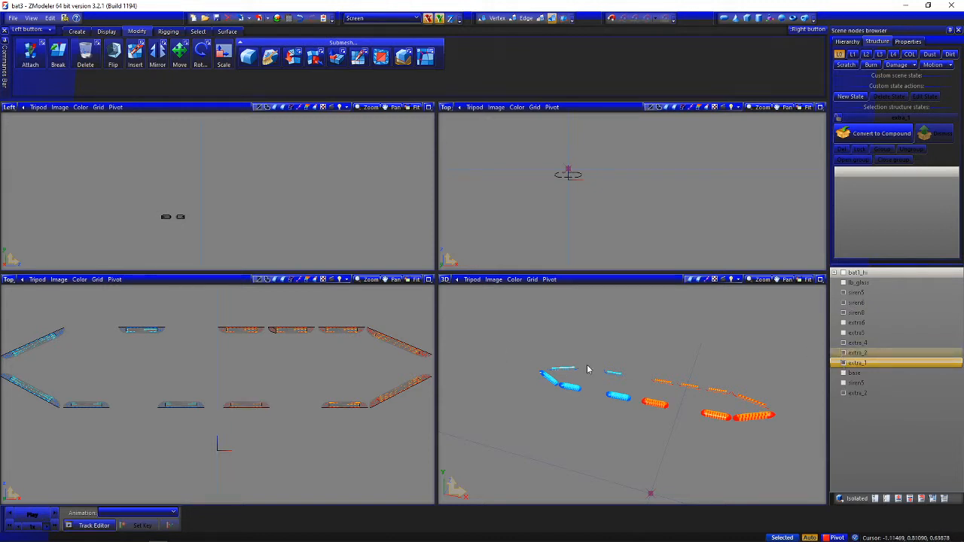
Check the remaining extra_4 part, rename it as siren7, and place it between siren6 and siren8
click(843, 343)
click(843, 343)
click(899, 344)
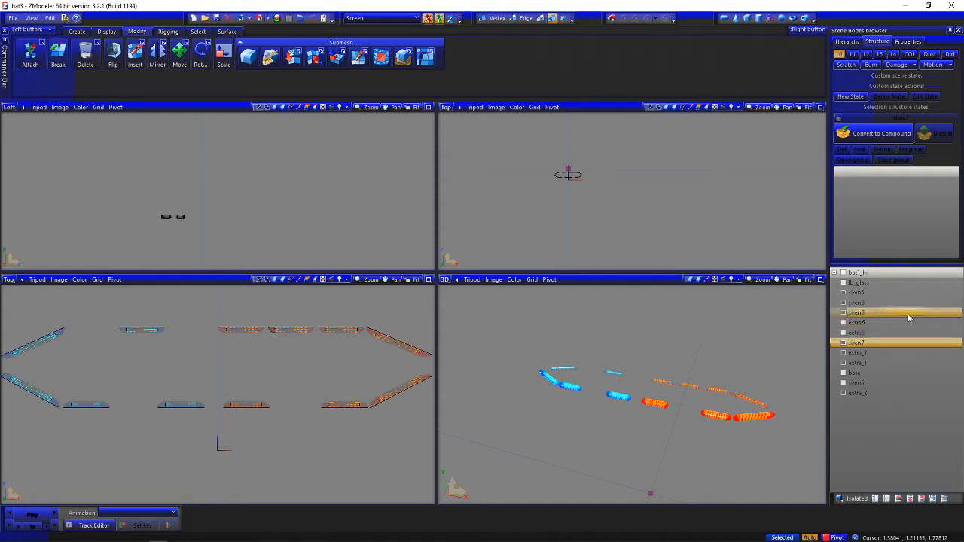
drag(914, 311, 914, 311)
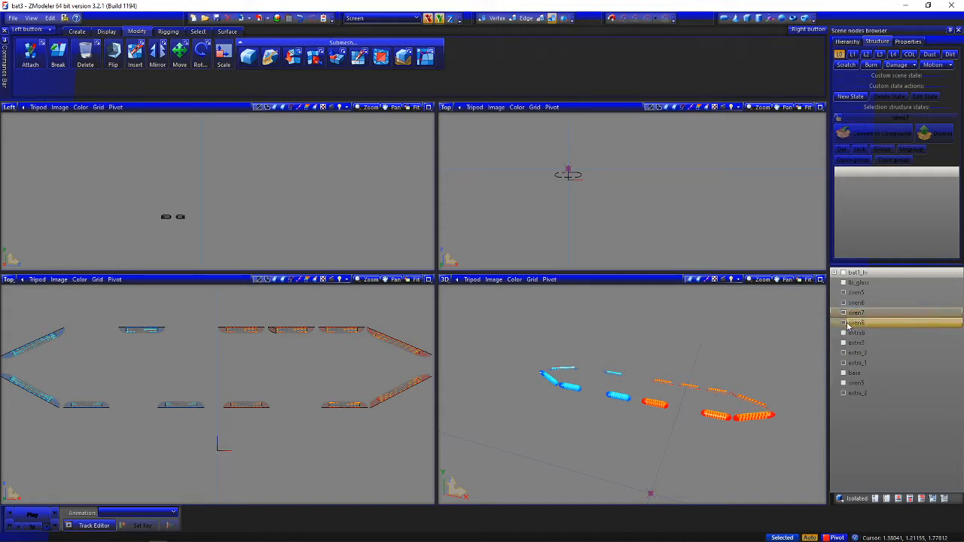
Toggle siren8, extra_1 and both extra_2 parts individually to identify the light modules each contains
click(844, 323)
click(845, 323)
click(875, 324)
click(869, 365)
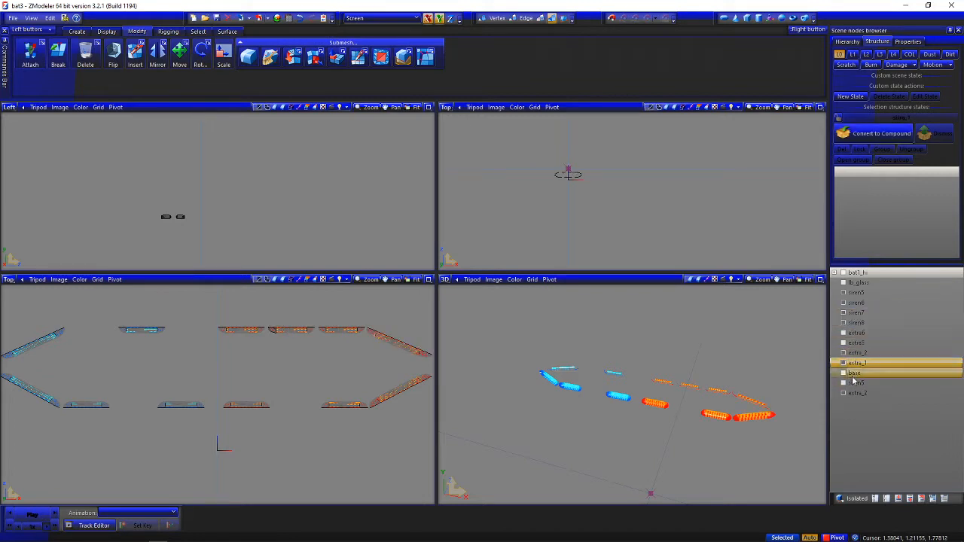
click(844, 395)
click(845, 395)
click(843, 366)
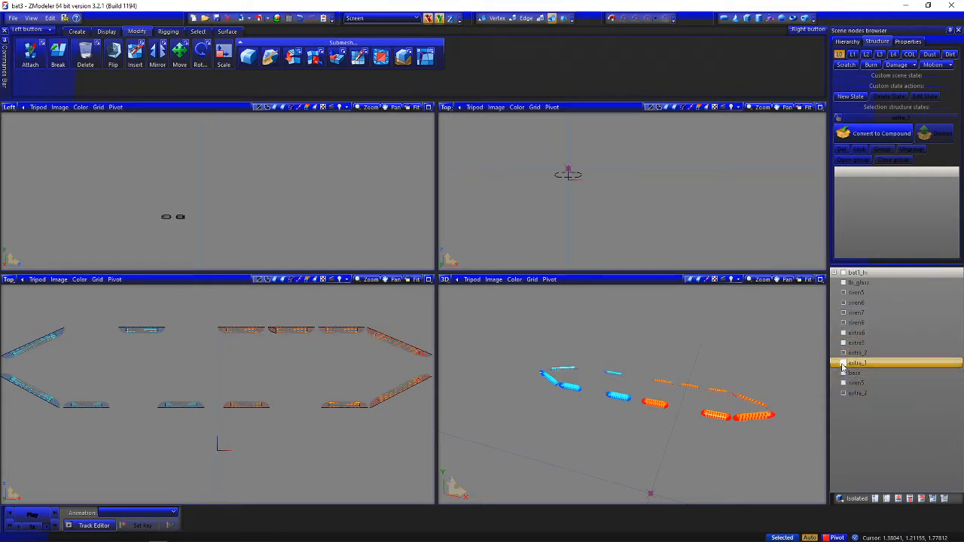
click(843, 366)
click(844, 354)
click(844, 354)
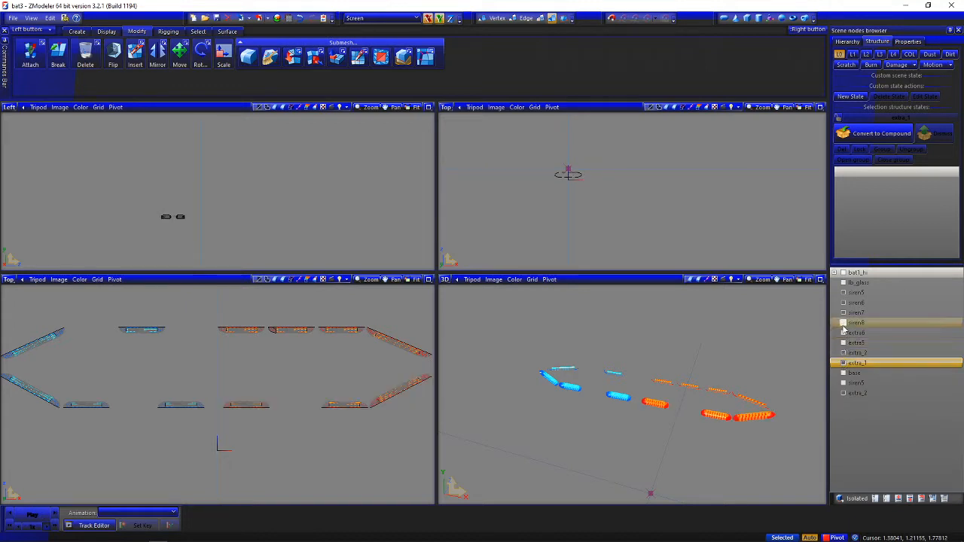
Toggle siren8, siren7 and siren6 individually to check their light modules, leaving all three shown
click(844, 323)
click(844, 323)
click(844, 313)
click(844, 313)
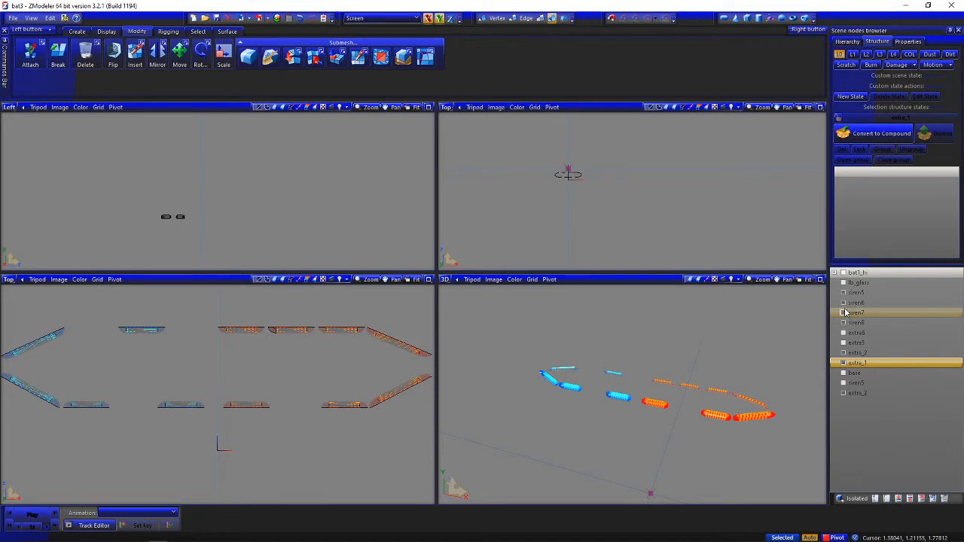
click(845, 311)
click(844, 303)
click(844, 311)
click(844, 303)
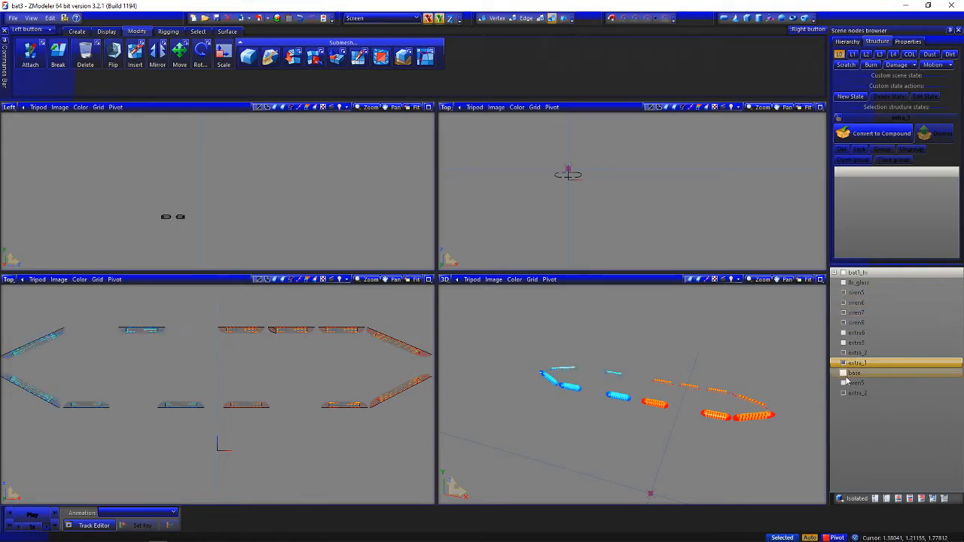
Compare the second siren5 part with extra_1 and the detached extra_2 part by toggling their visibility
click(844, 374)
click(844, 375)
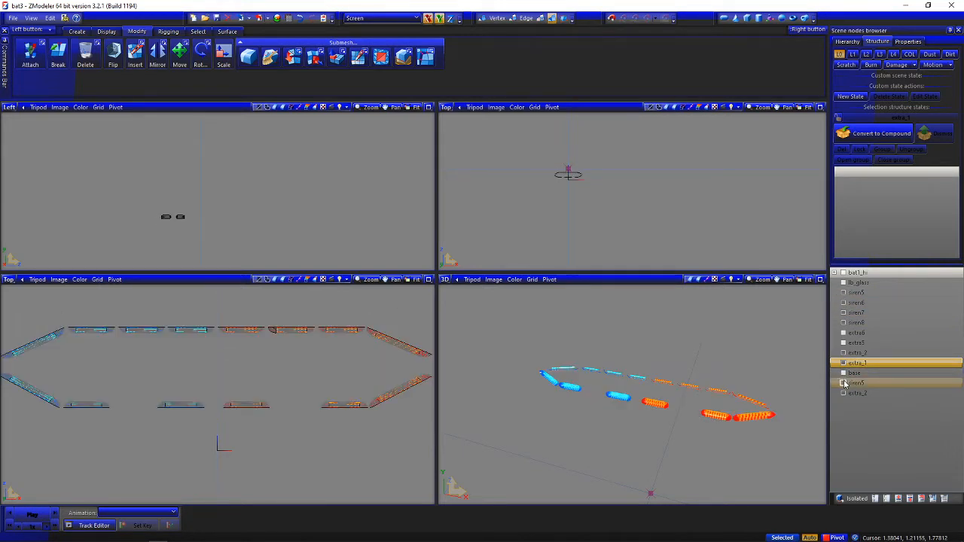
click(844, 384)
click(844, 364)
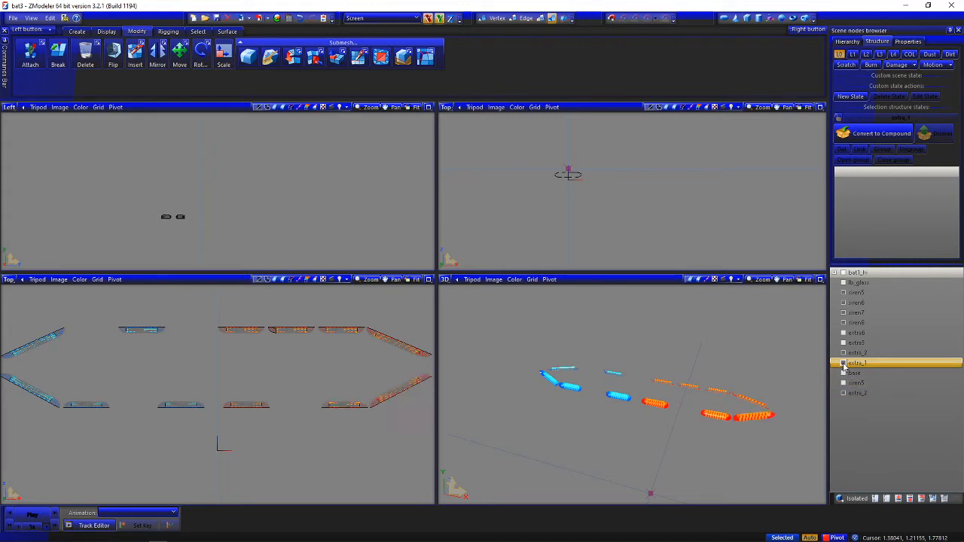
click(843, 393)
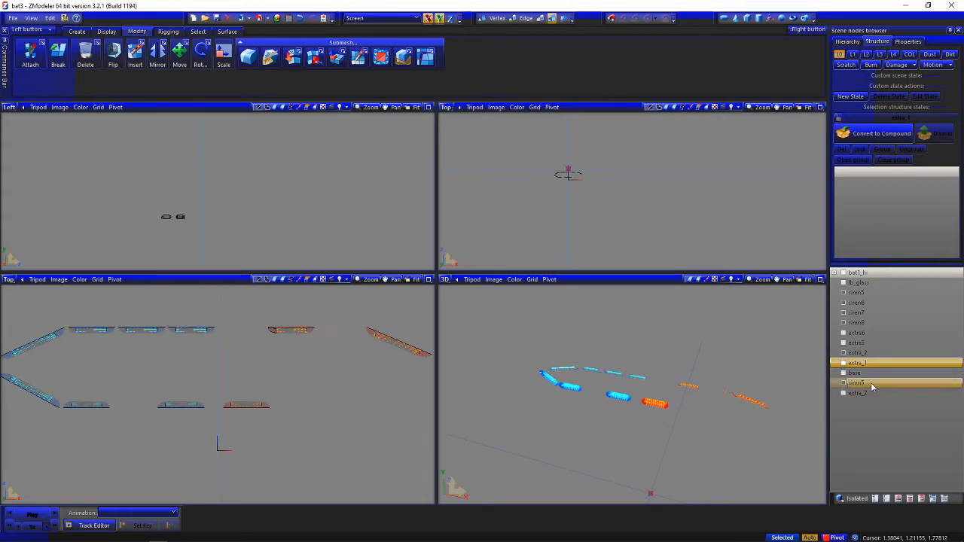
Rename the second siren5 part as siren8 and place it directly below the existing siren8
double_click(867, 383)
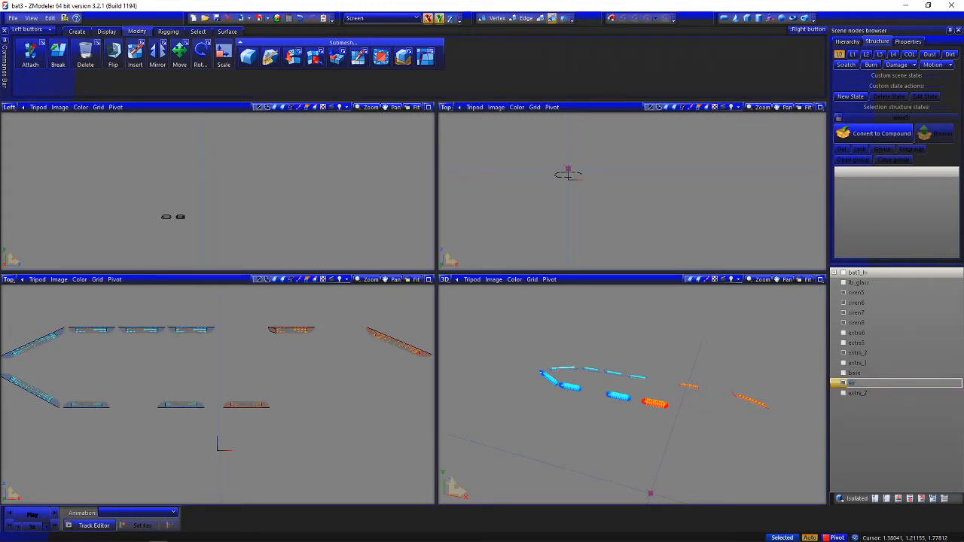
key(Return)
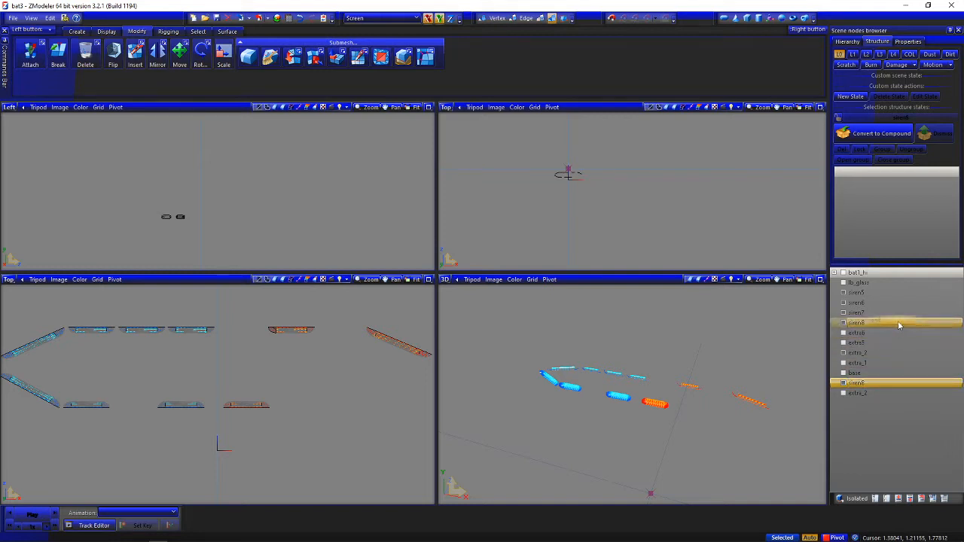
drag(902, 324, 901, 324)
Toggle both siren8 parts and extra_1 individually to identify the light modules each contains
click(845, 334)
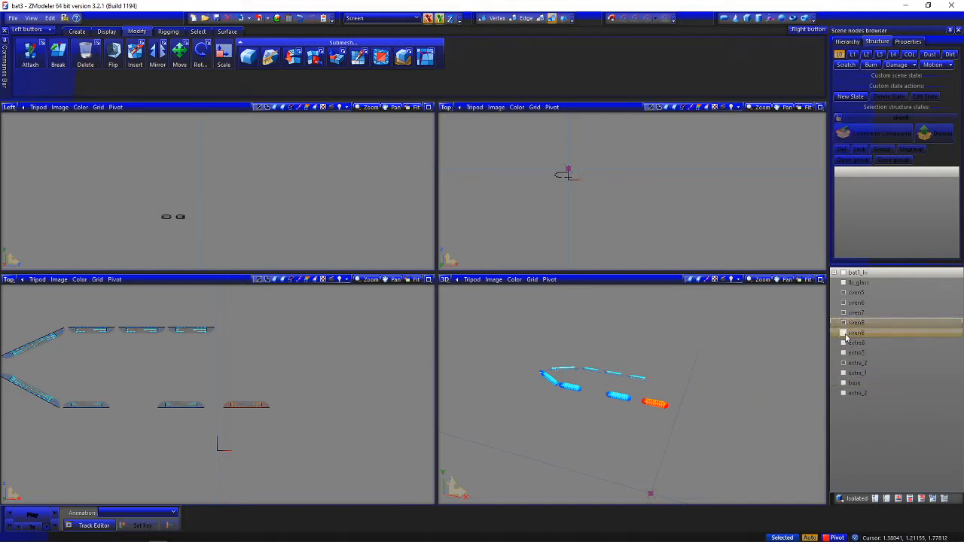
click(845, 335)
click(844, 325)
click(845, 325)
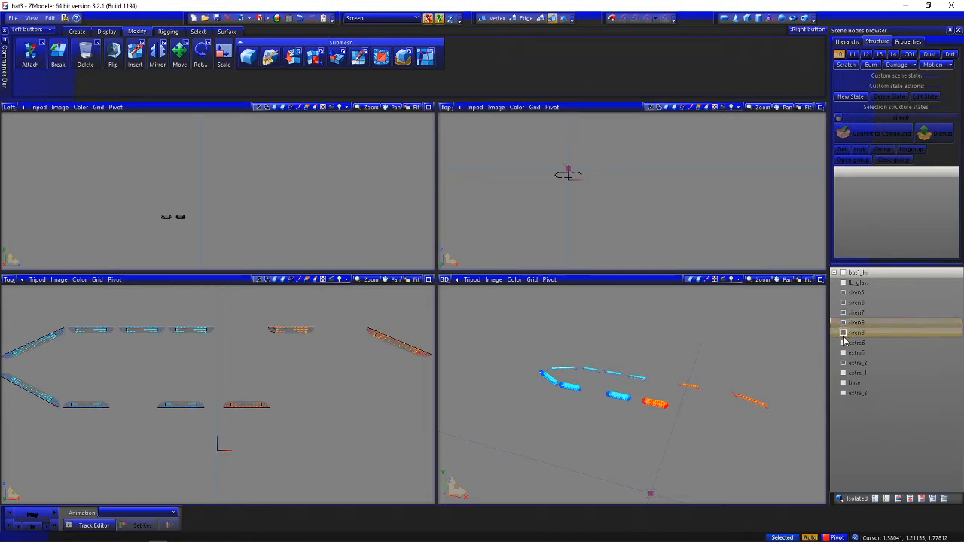
click(845, 375)
click(844, 375)
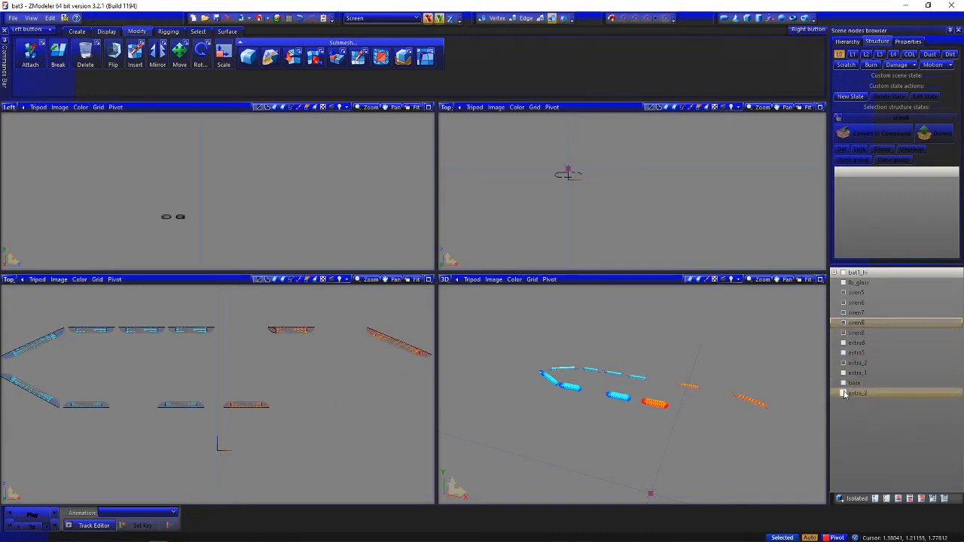
Show the detached extra_2 part below base, rename it as siren9, and place it between the two siren8 parts
click(845, 395)
double_click(898, 393)
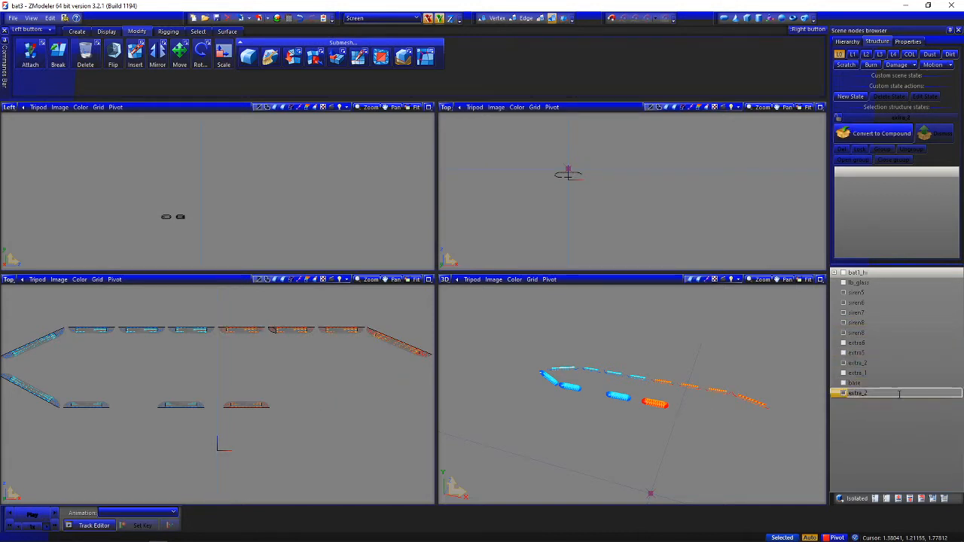
text(siren9)
key(Return)
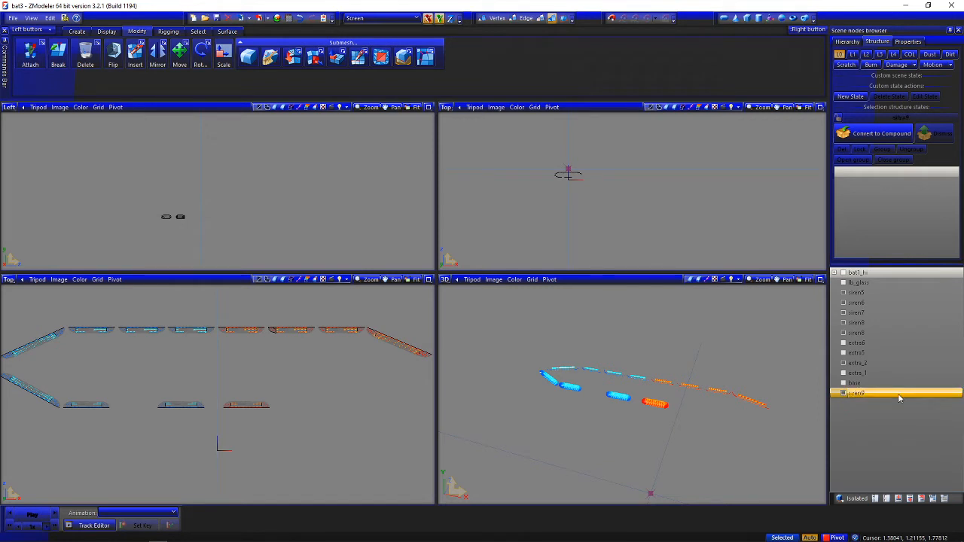
drag(905, 330, 905, 329)
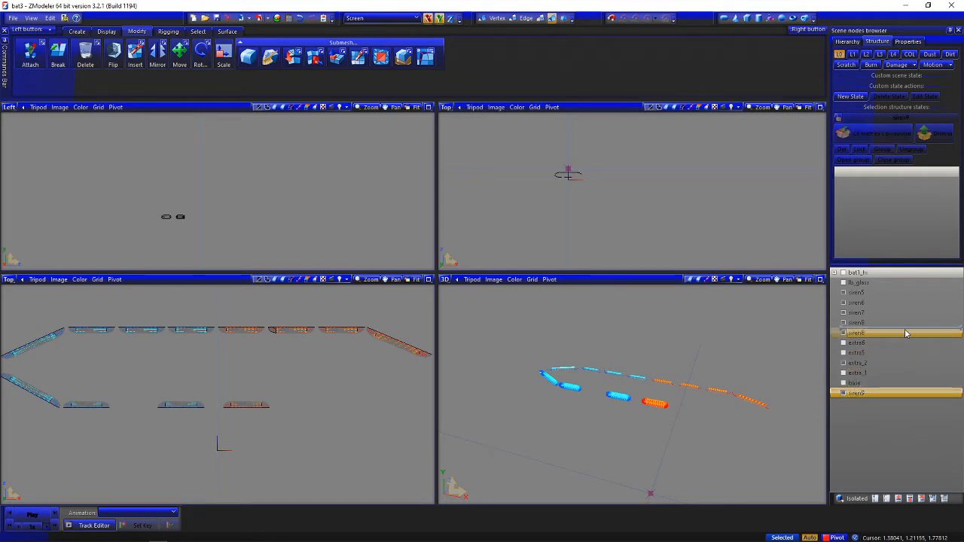
Check the light modules of the siren8 part below siren9 and rename that part as siren10
click(843, 343)
click(843, 343)
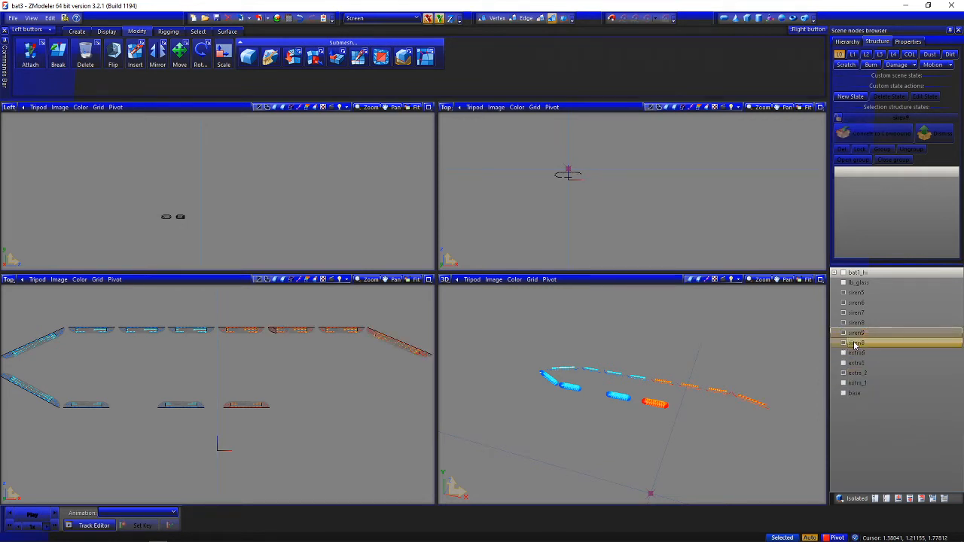
click(866, 343)
click(870, 343)
text(siren1)
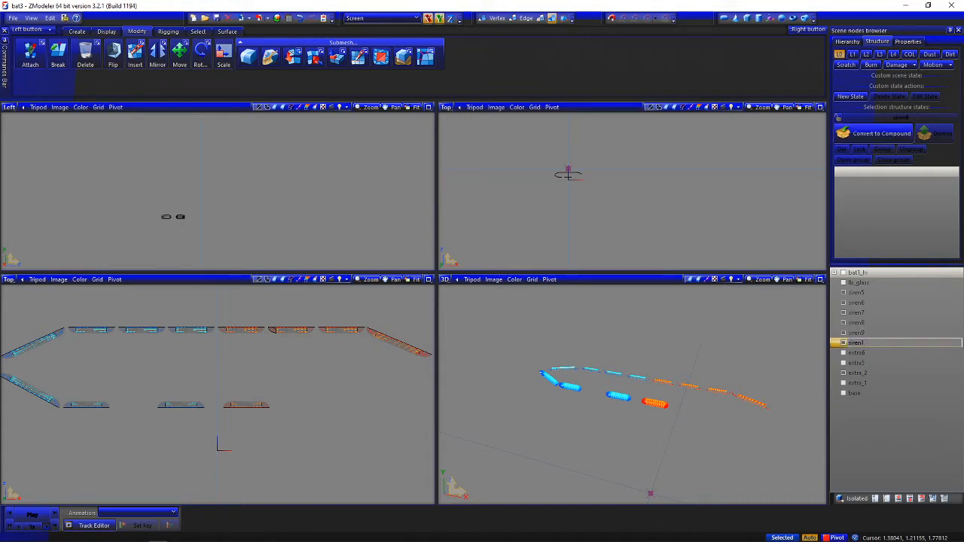
text(0)
key(Return)
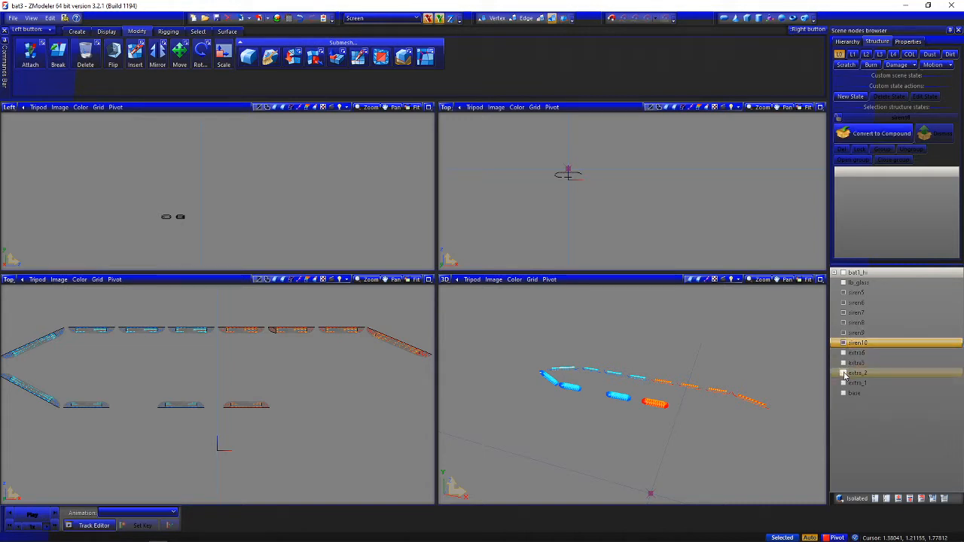
Show the extra_1 light modules and rename the part as siren11
click(843, 383)
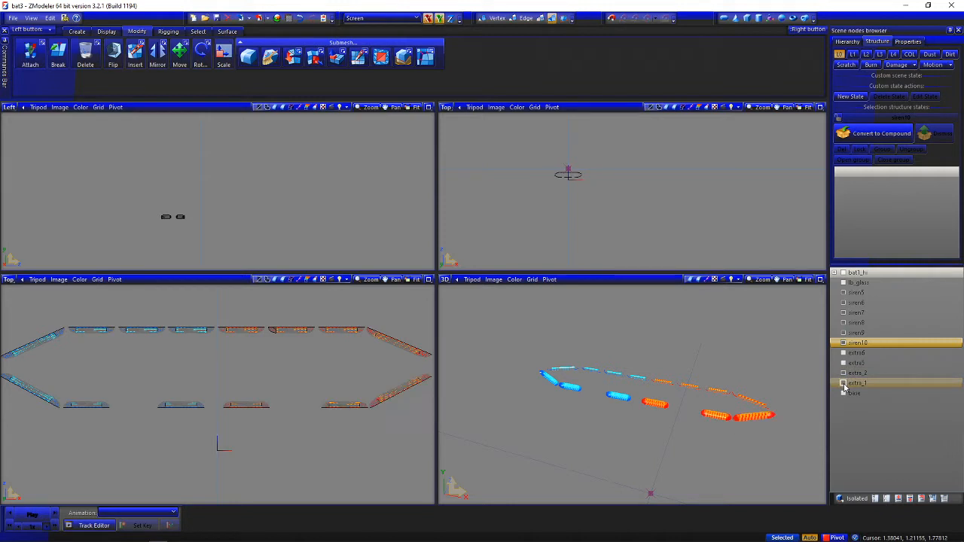
click(867, 383)
click(871, 383)
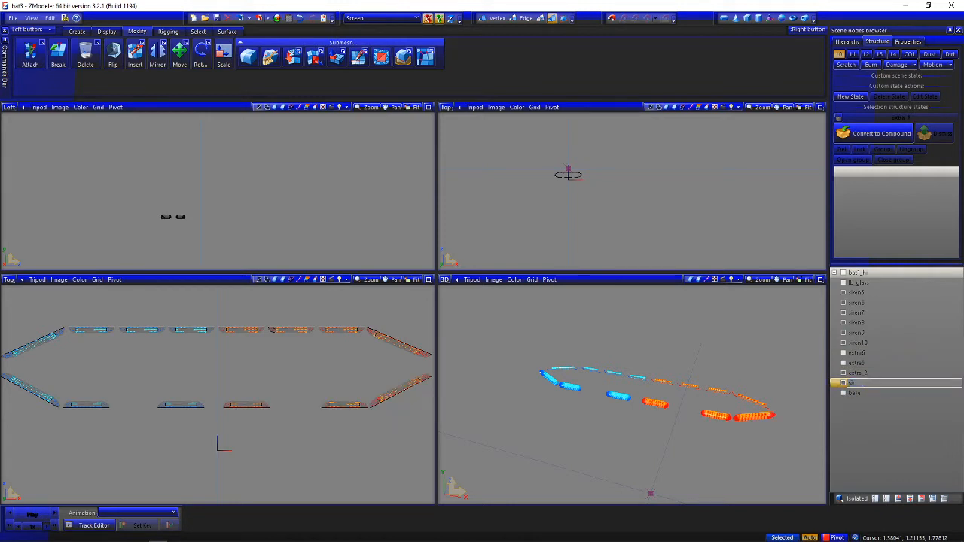
text(siren11)
key(Return)
Rename the remaining extra_2 part as siren12 and order siren11 and siren12 directly after siren10
click(883, 374)
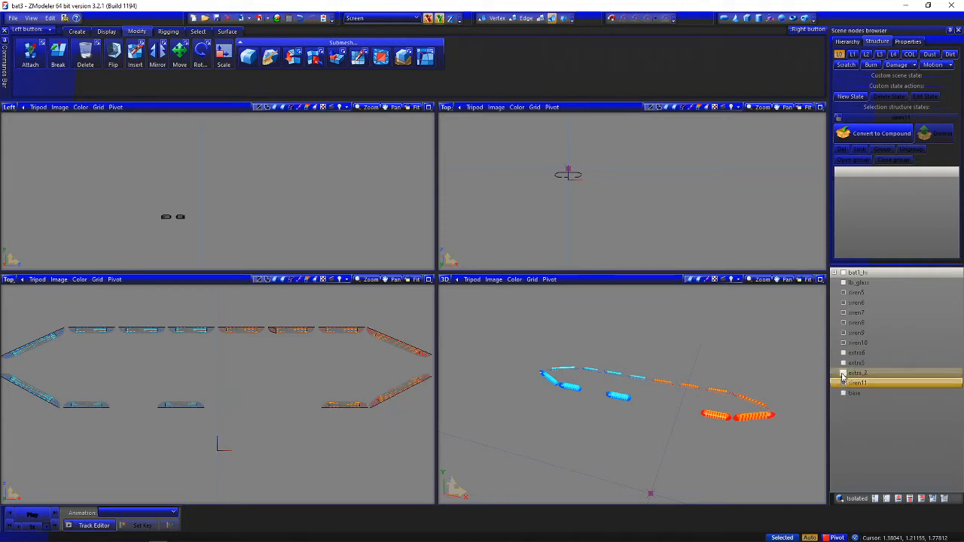
click(883, 374)
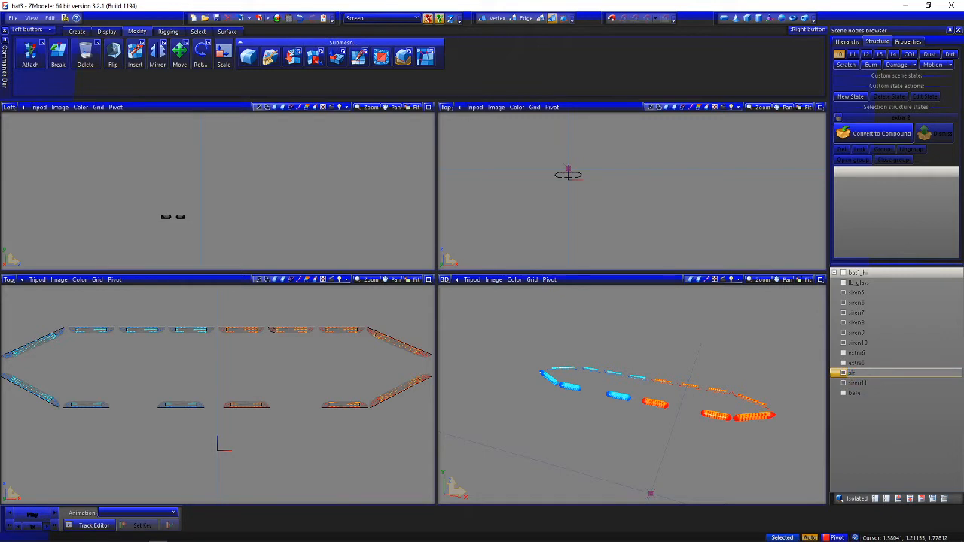
key(Return)
drag(866, 383, 880, 367)
Show the remaining extra light parts, check base by toggling it, and place base directly below lb_glass
click(844, 382)
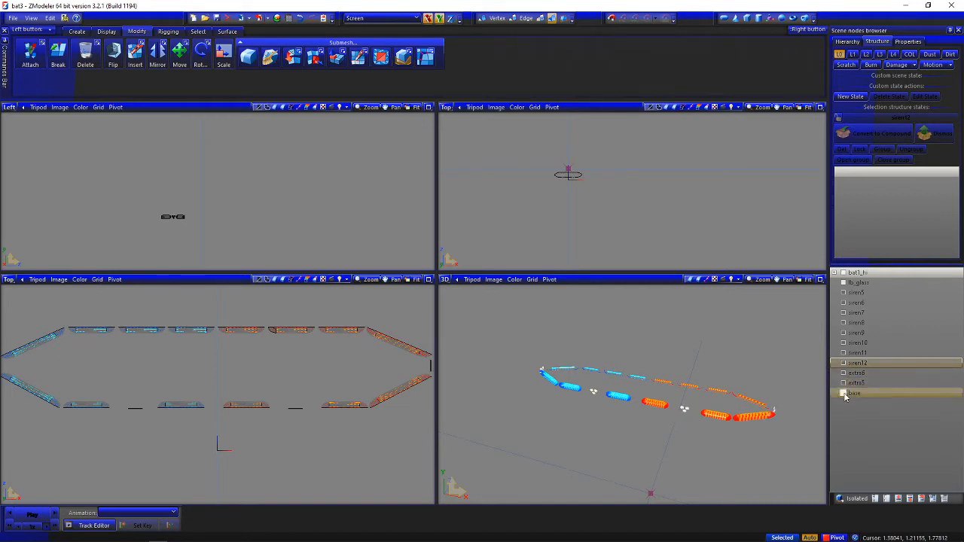
click(844, 394)
click(844, 393)
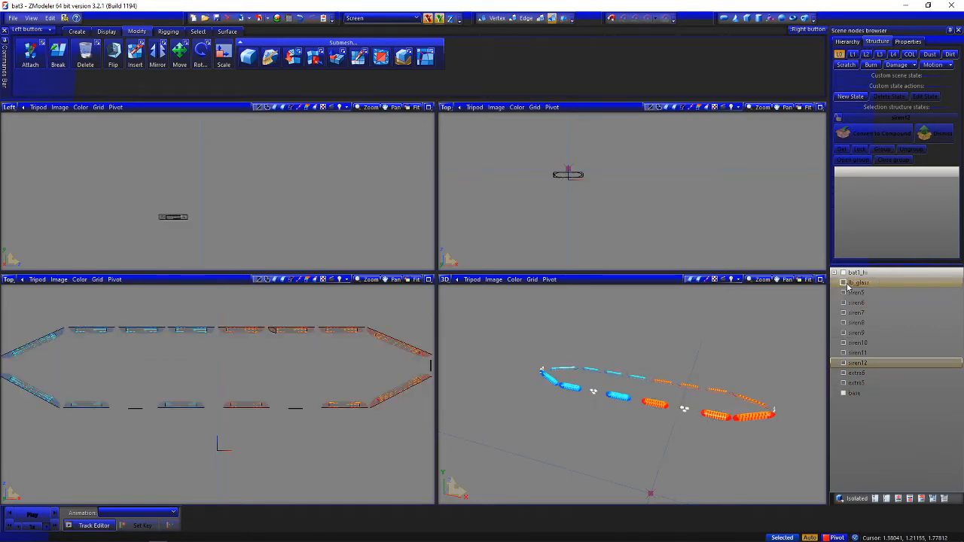
click(865, 395)
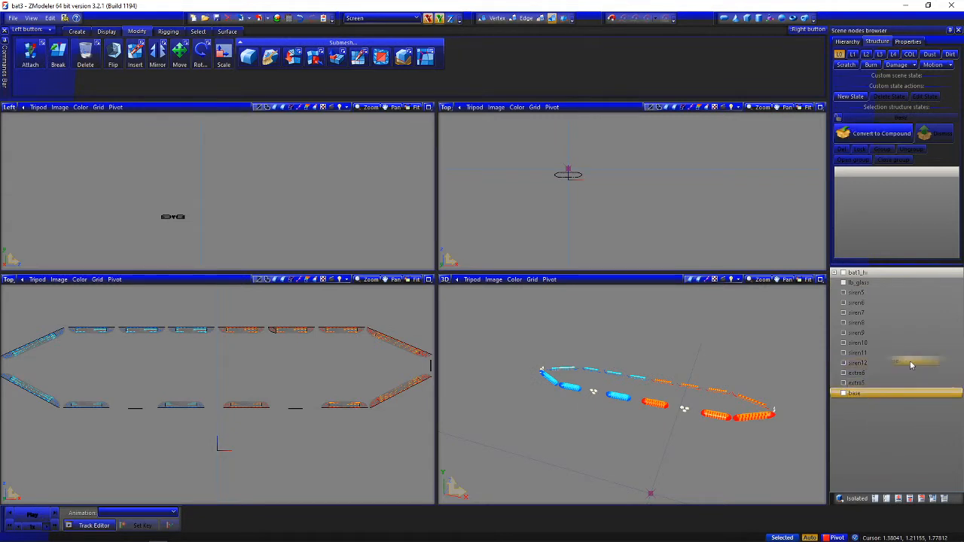
drag(933, 295, 932, 295)
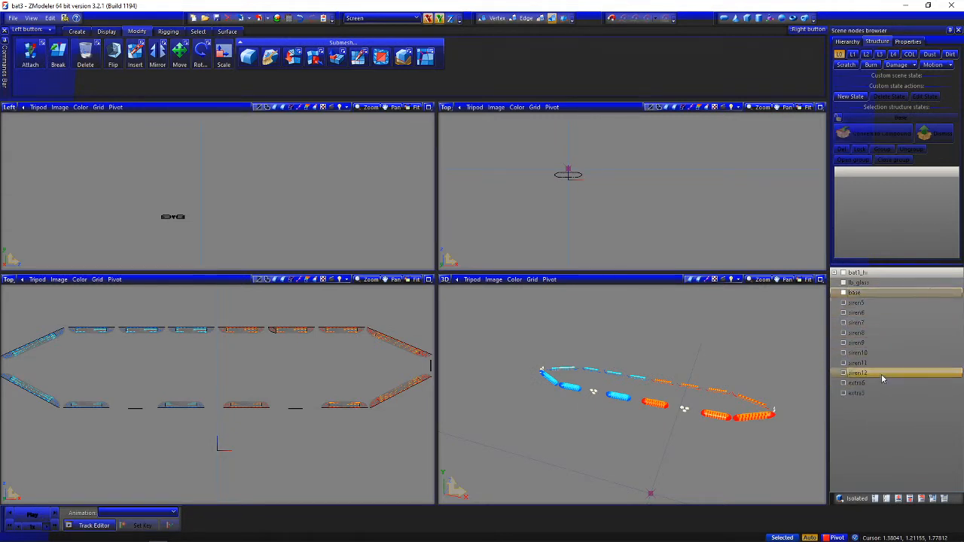
Rename the two extra parts below siren12 as take1 and take2, in list order
click(878, 384)
click(880, 385)
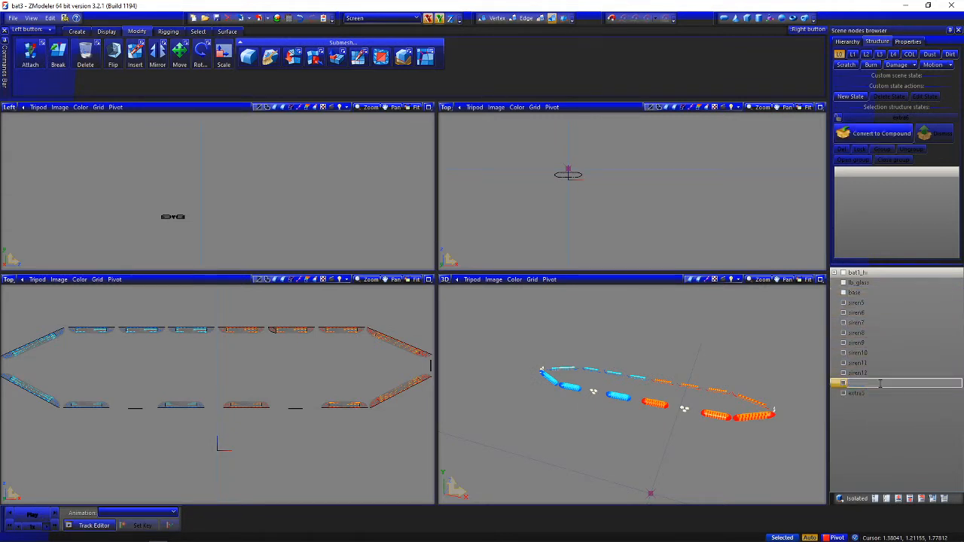
text(take1)
key(Return)
click(874, 393)
click(874, 393)
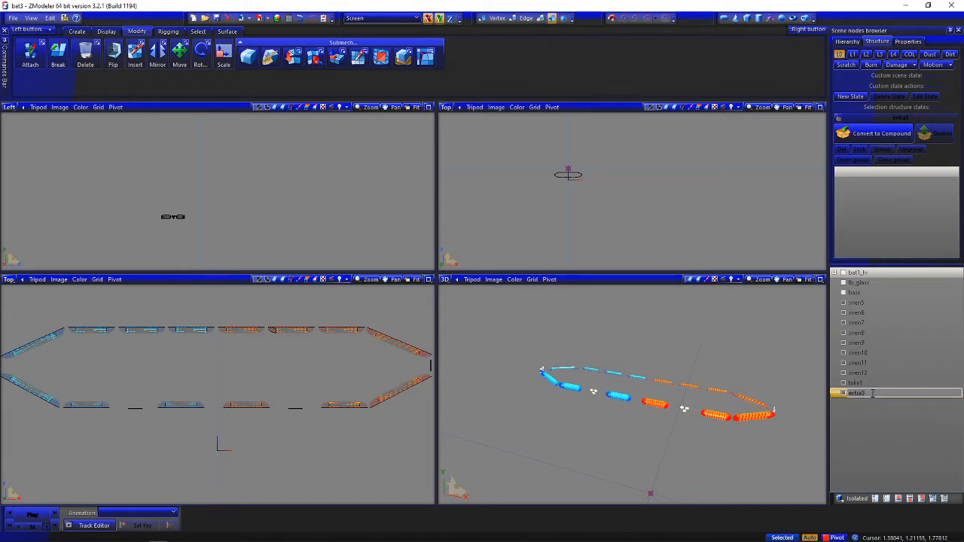
text(take2)
key(Return)
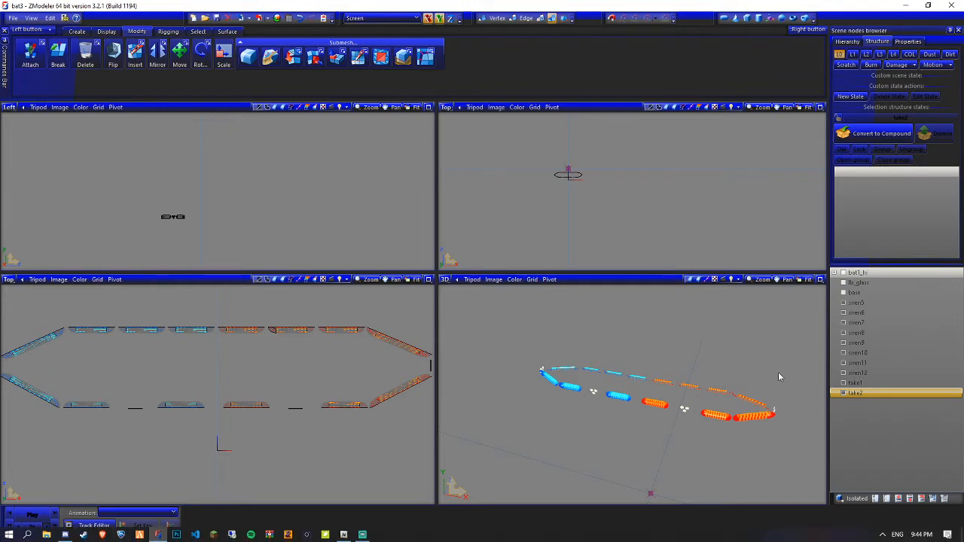
Toggle the visibility of siren5 through siren8 to check the light modules in each part
click(868, 308)
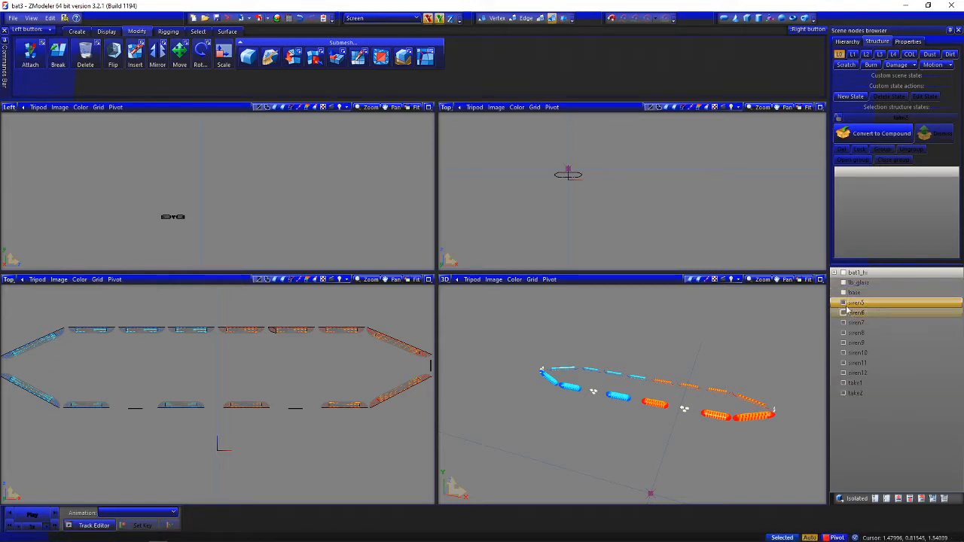
click(844, 306)
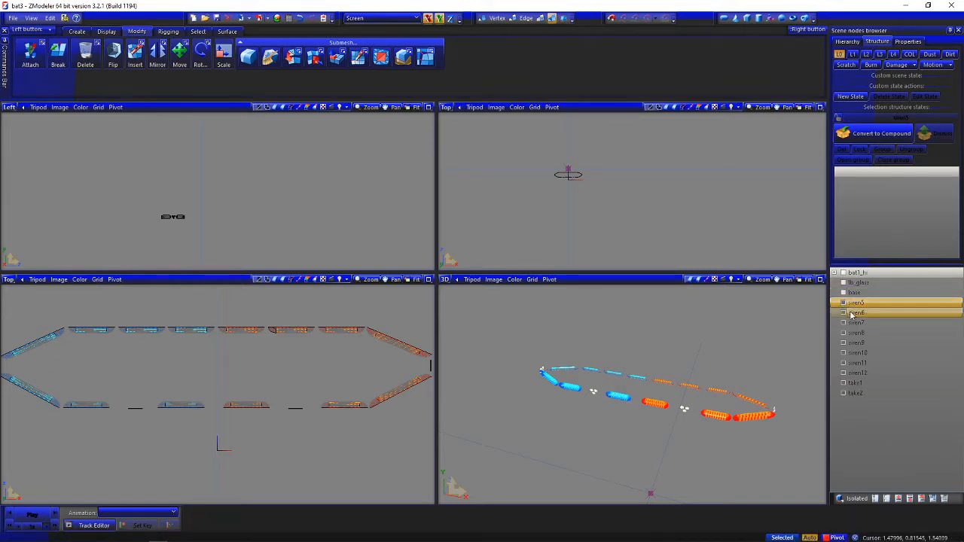
click(843, 312)
click(843, 314)
click(843, 324)
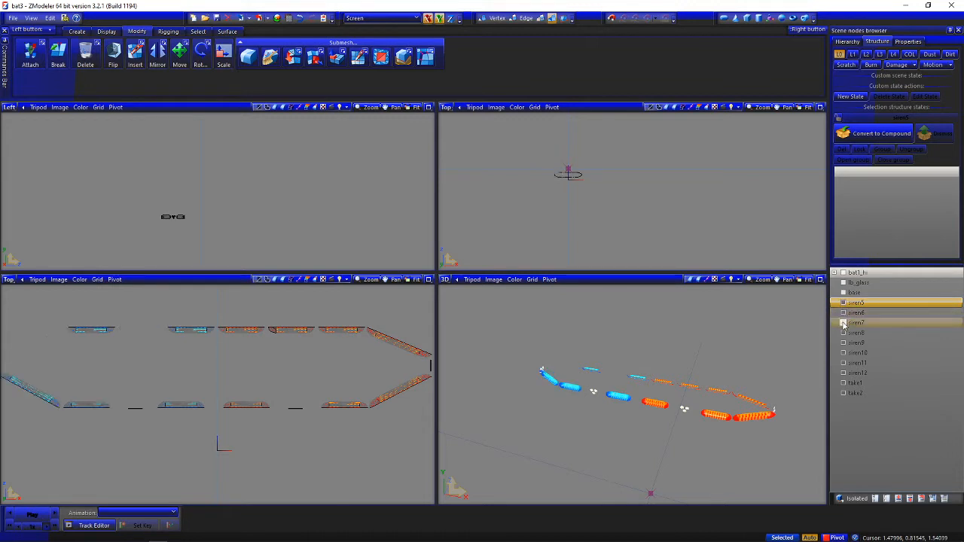
click(843, 324)
click(843, 335)
click(843, 336)
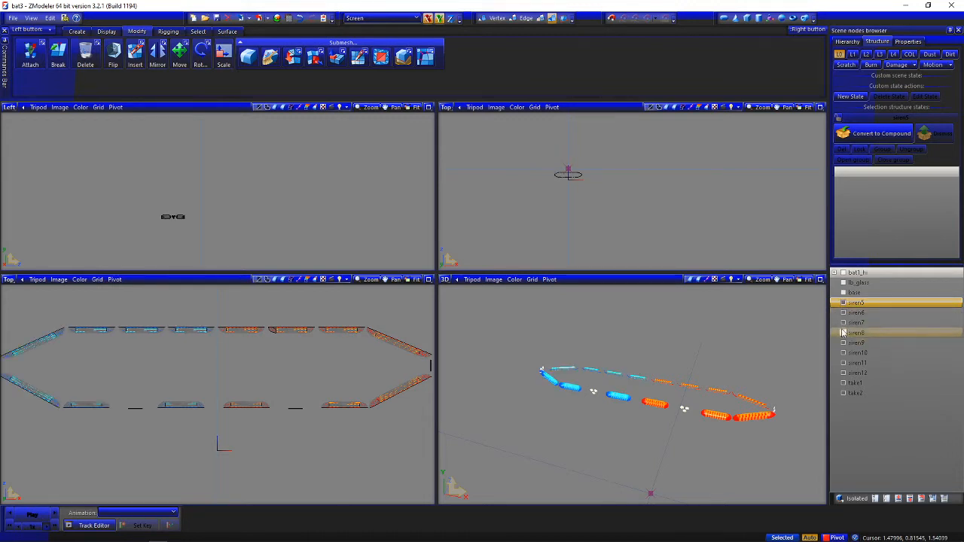
Hide the rear siren parts, take1 and take2, and show base to inspect the front modules within the lightbar
click(843, 333)
click(843, 344)
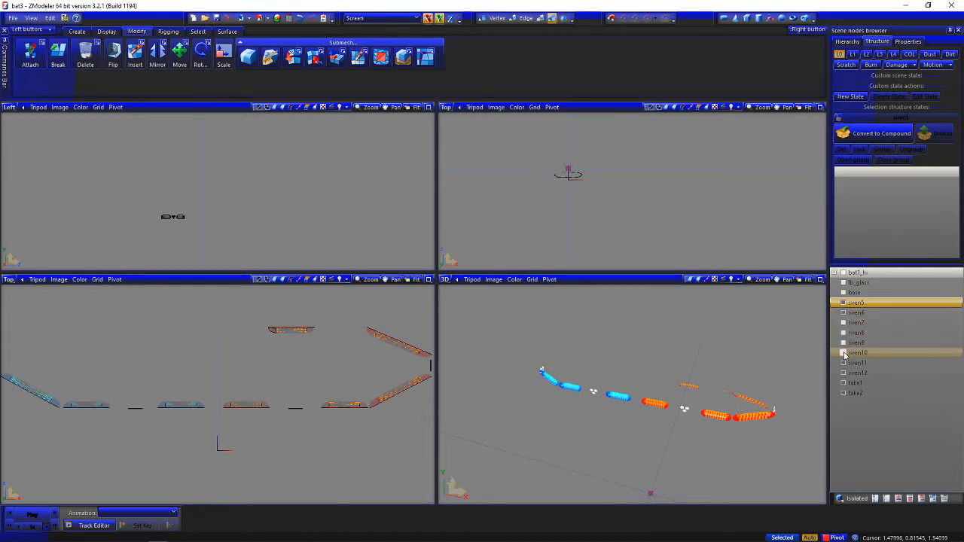
click(844, 353)
click(843, 363)
click(843, 364)
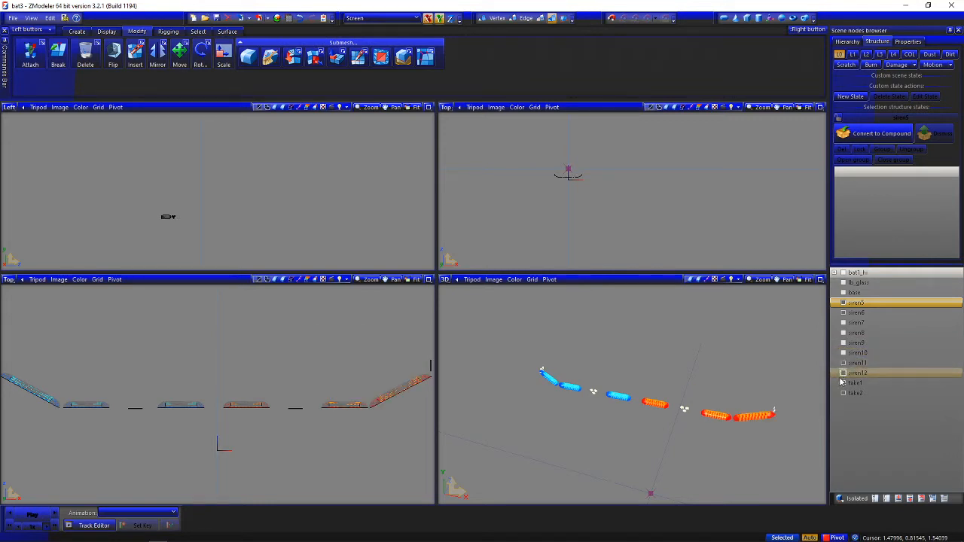
click(843, 384)
click(843, 394)
mouse_move(586, 376)
middle_down()
mouse_move(569, 377)
mouse_move(570, 385)
middle_up()
scroll(191, 368, down, 2)
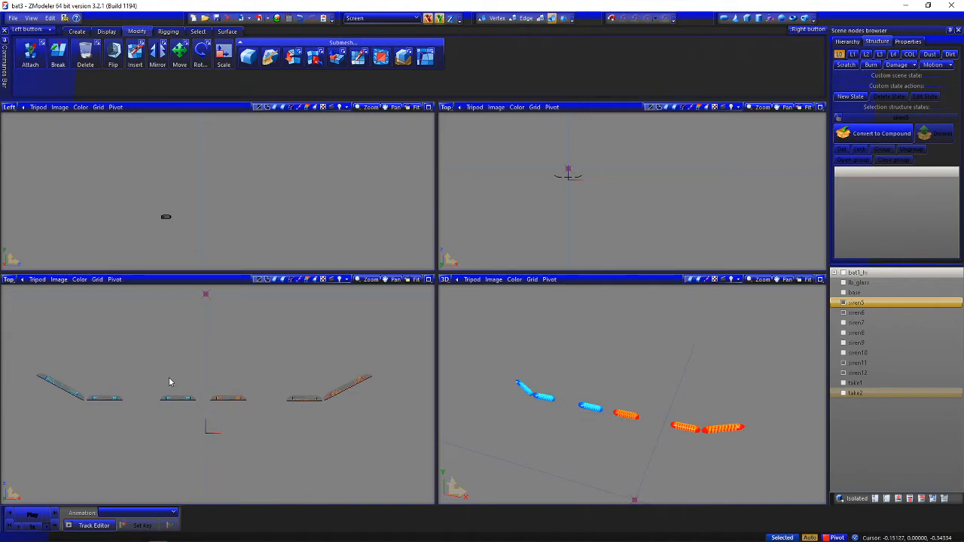
click(843, 294)
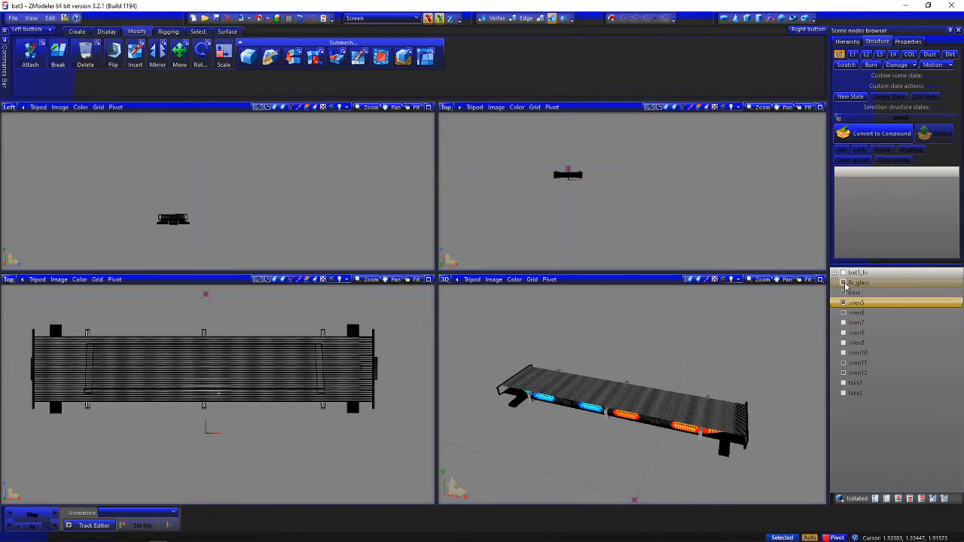
Show all lightbar parts and keep the bat1_hi truck body hidden
click(875, 499)
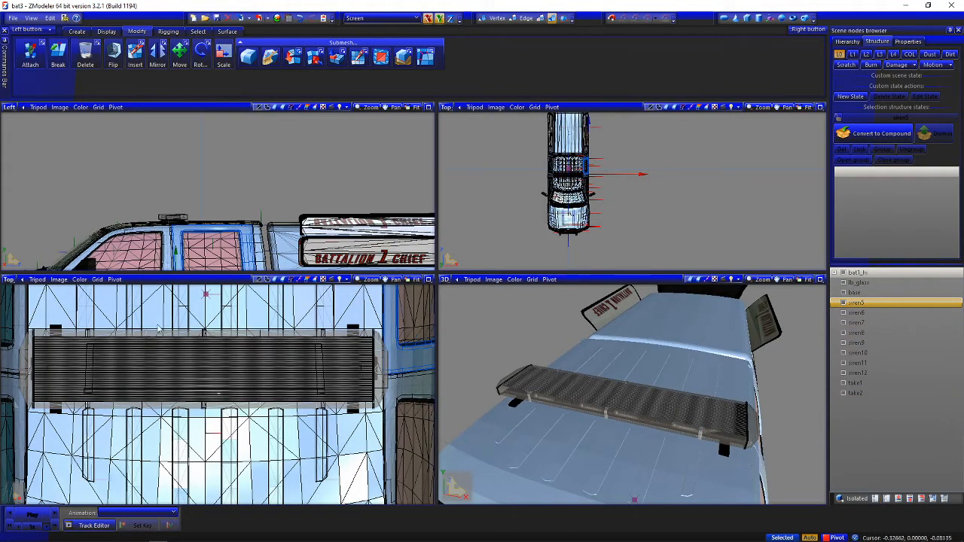
click(843, 274)
scroll(224, 378, down, 2)
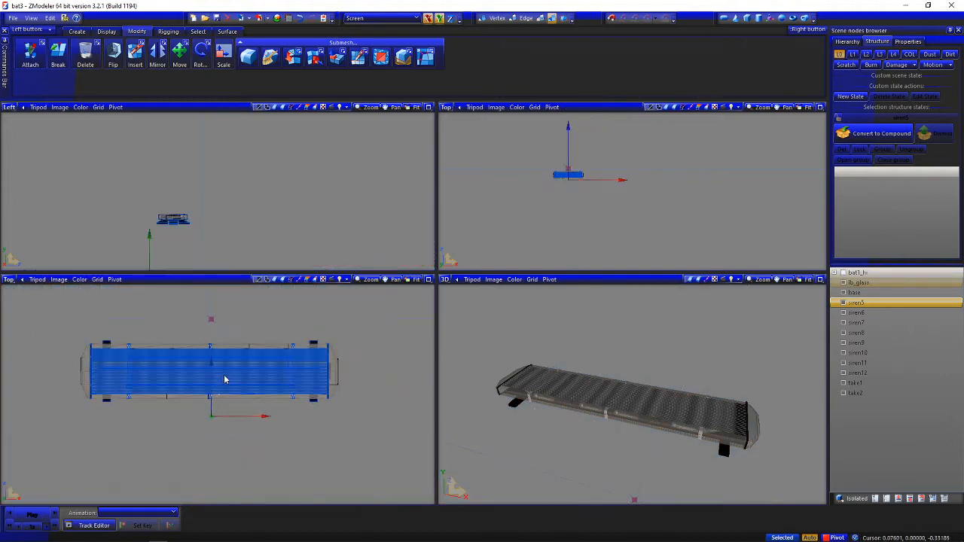
Select all lightbar parts, reset their local axes to the parent, and center the axes on each object
drag(63, 321, 382, 430)
click(106, 31)
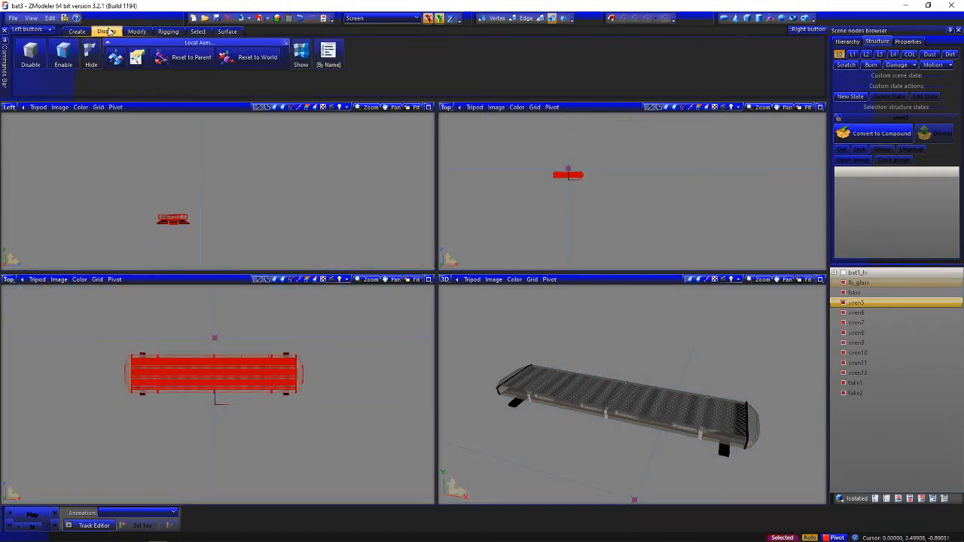
click(183, 57)
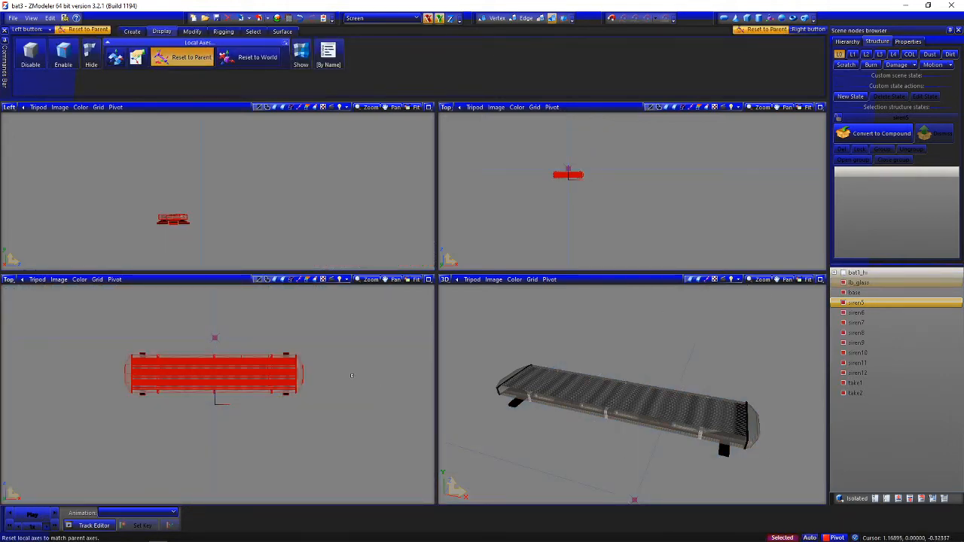
click(115, 58)
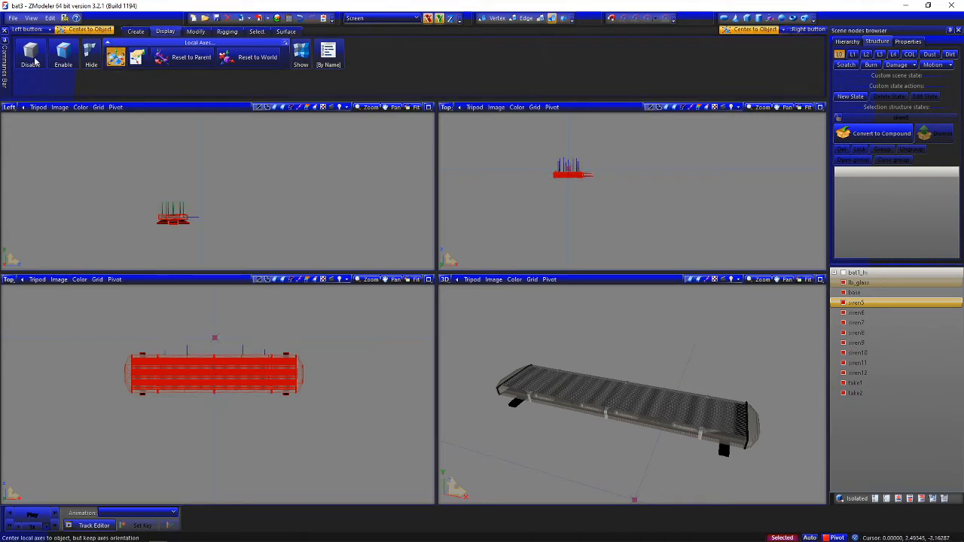
Finish centering the local axes and deselect all the lightbar parts
click(115, 58)
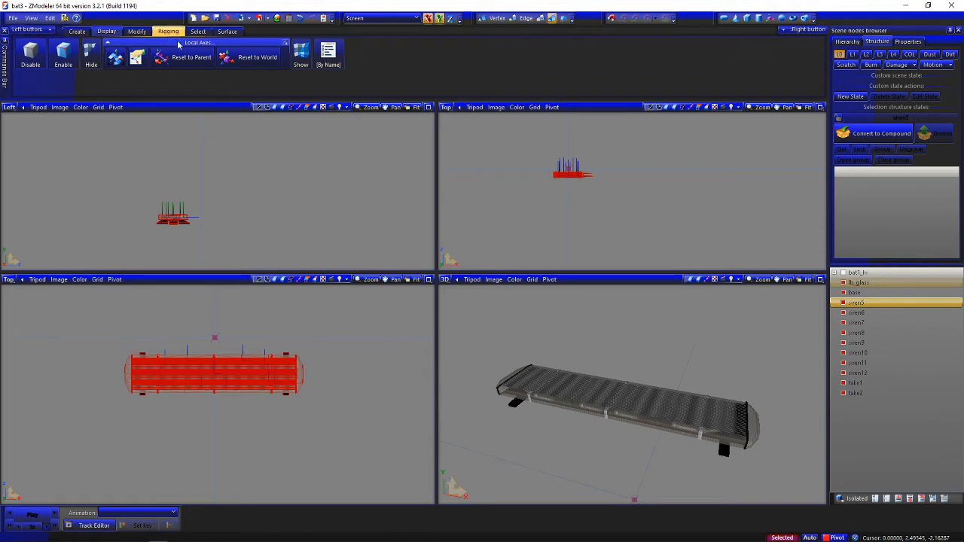
click(136, 31)
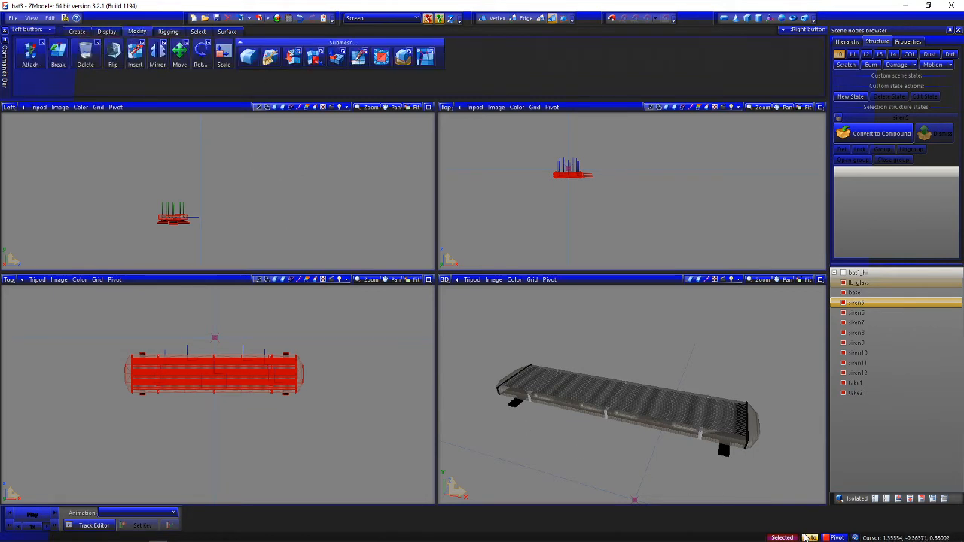
key(space)
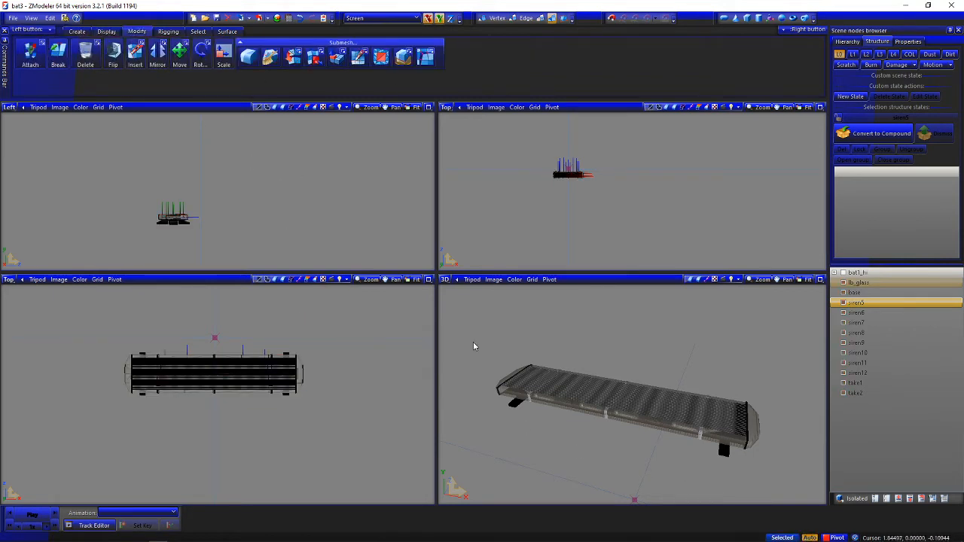
Hide lb_glass, base, siren7 through siren10, take1 and take2, leaving only siren5, siren6, siren11 and siren12 shown
click(843, 293)
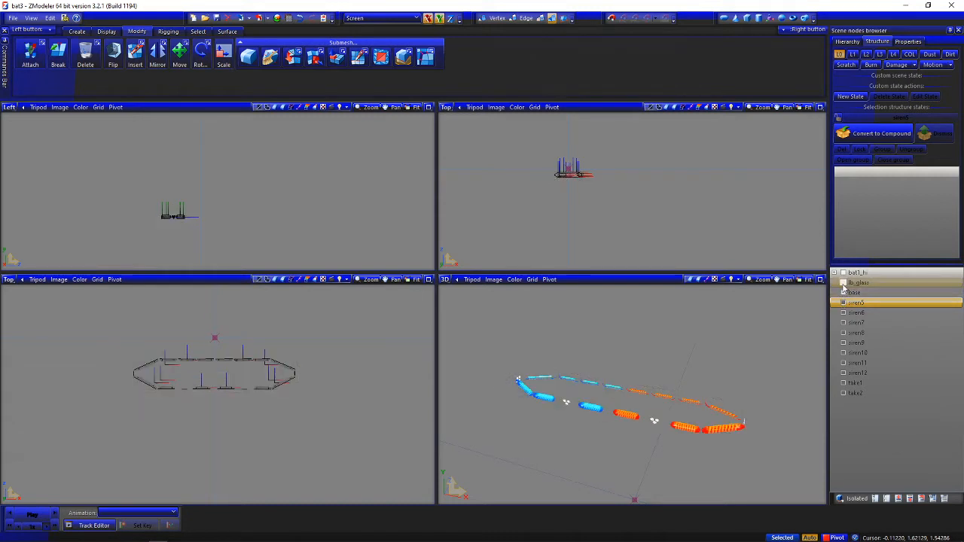
click(843, 343)
click(843, 333)
click(843, 324)
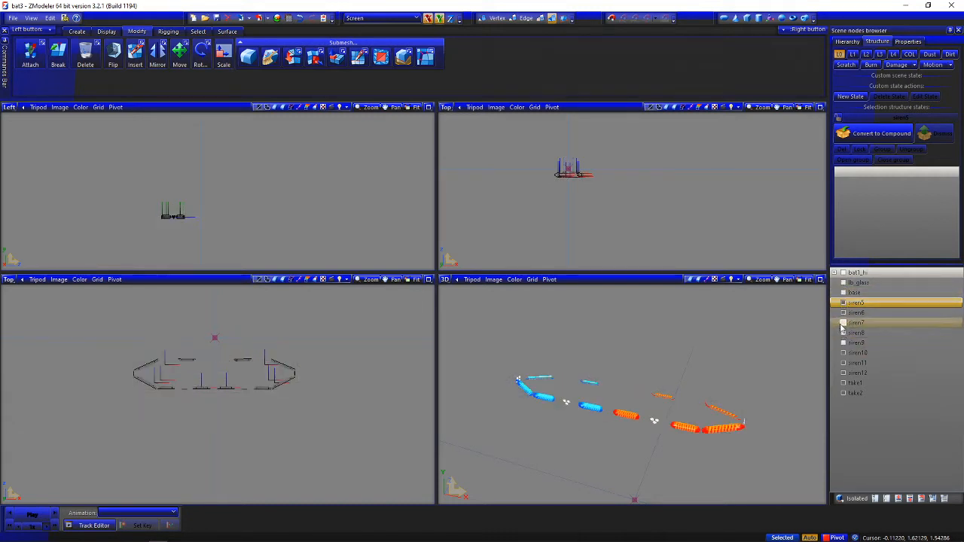
click(843, 354)
click(844, 364)
click(843, 372)
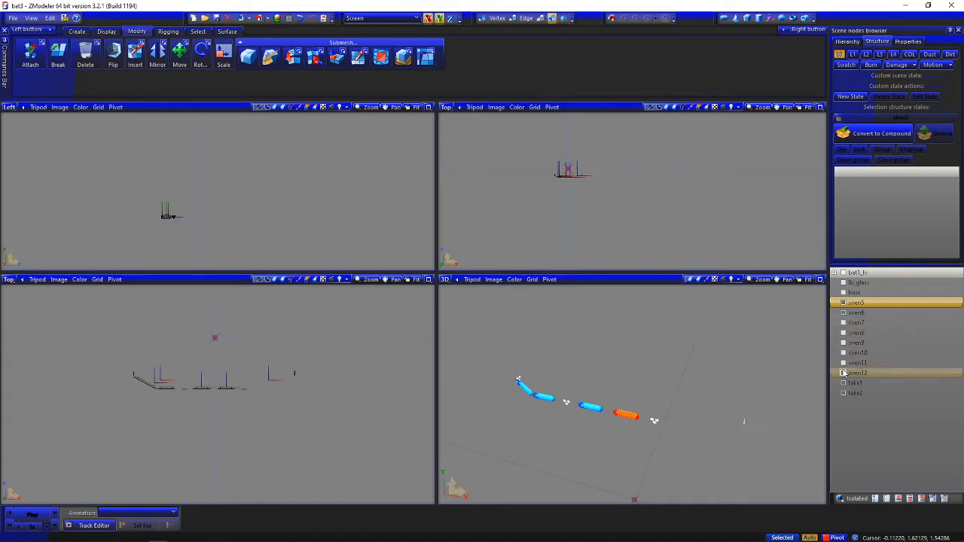
click(844, 363)
click(843, 383)
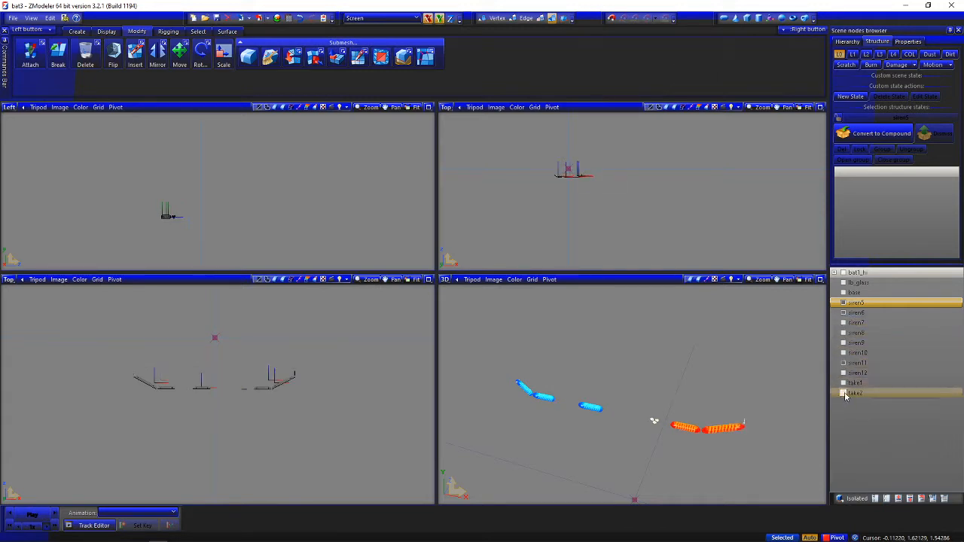
click(843, 393)
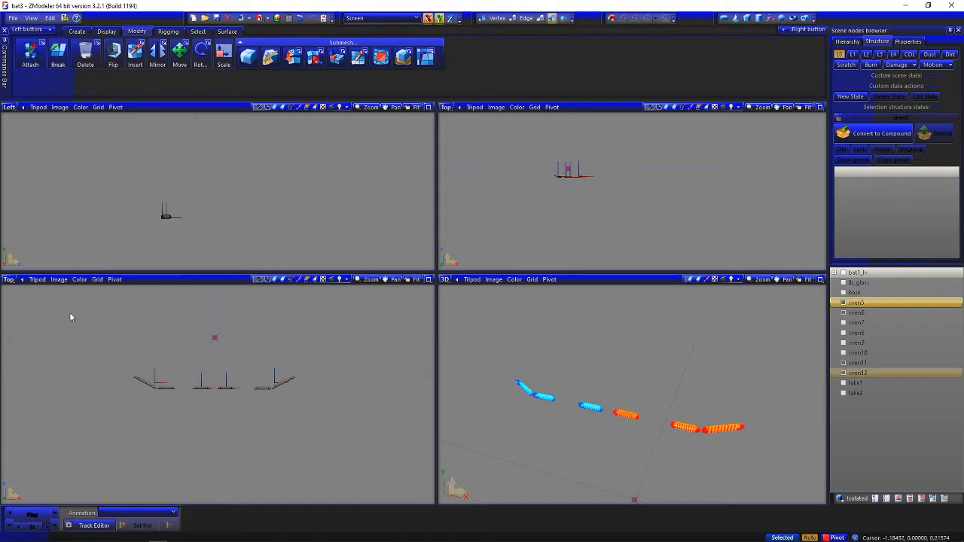
Select the four visible siren meshes and create a copy of each
drag(61, 327, 352, 453)
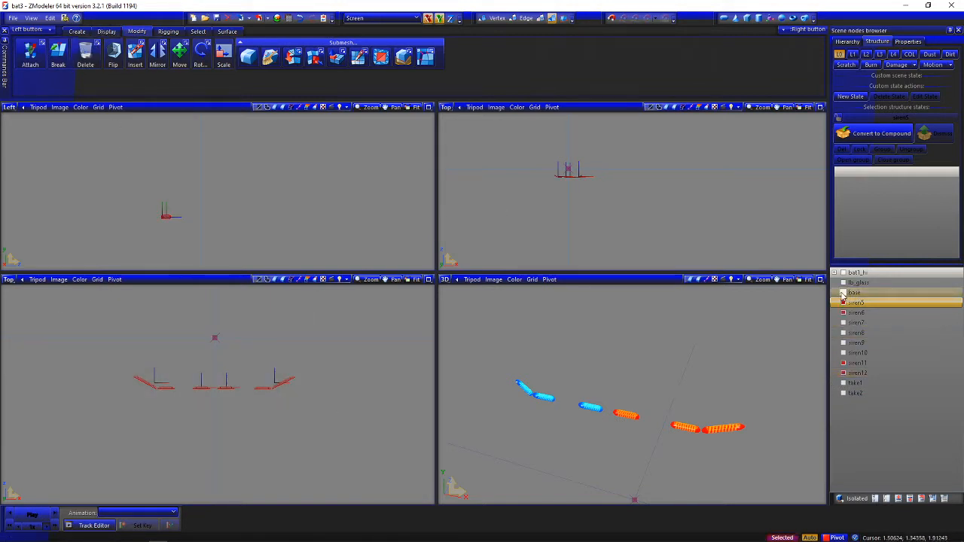
click(77, 31)
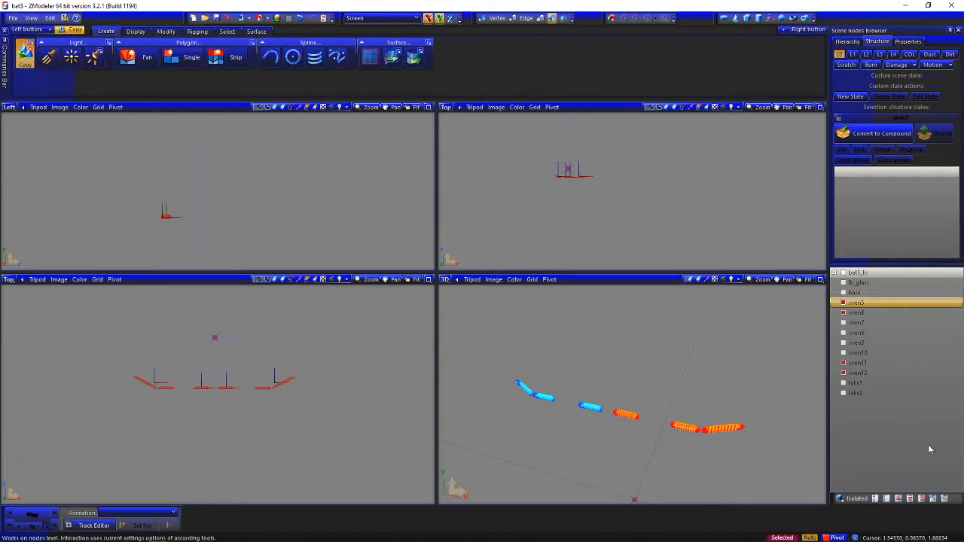
click(334, 398)
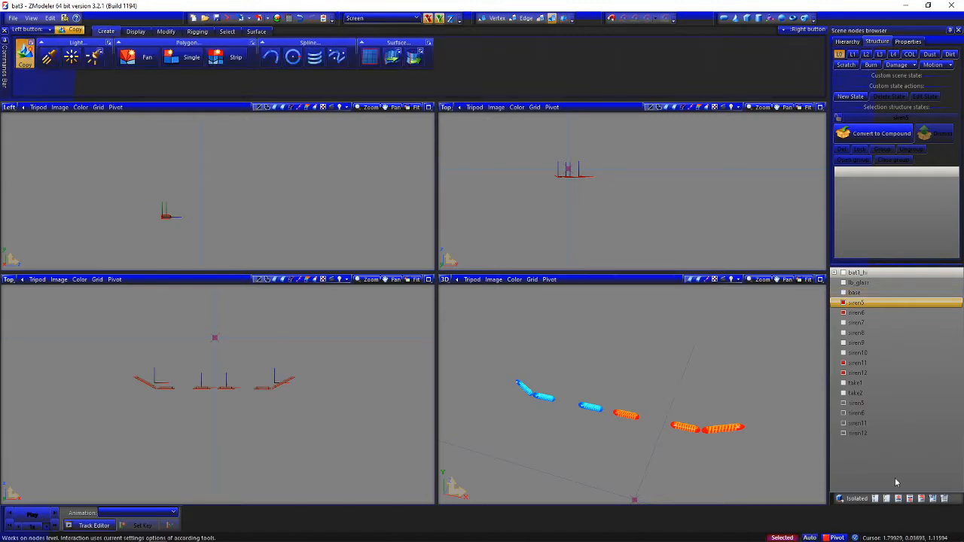
click(24, 53)
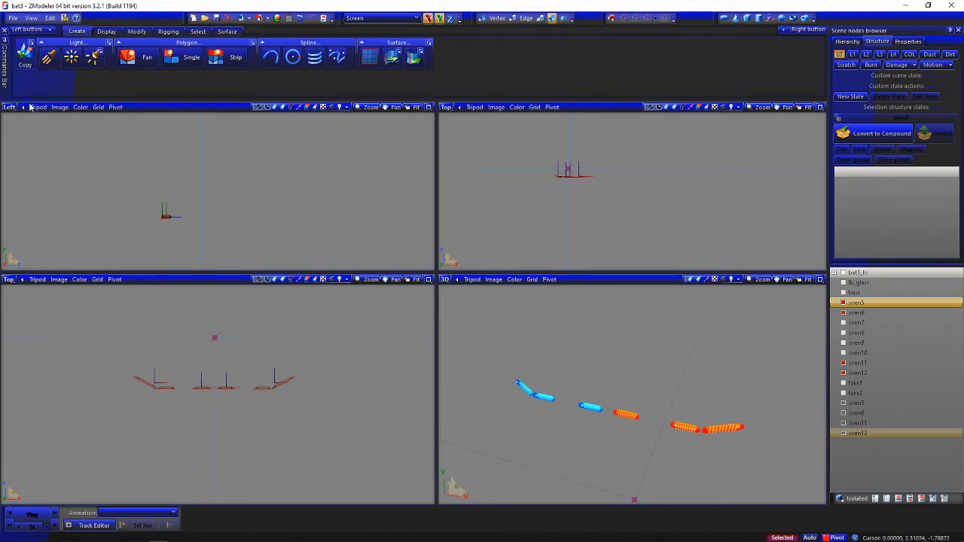
Convert the copied siren5, siren6, siren11 and siren12 nodes to dummies
click(859, 403)
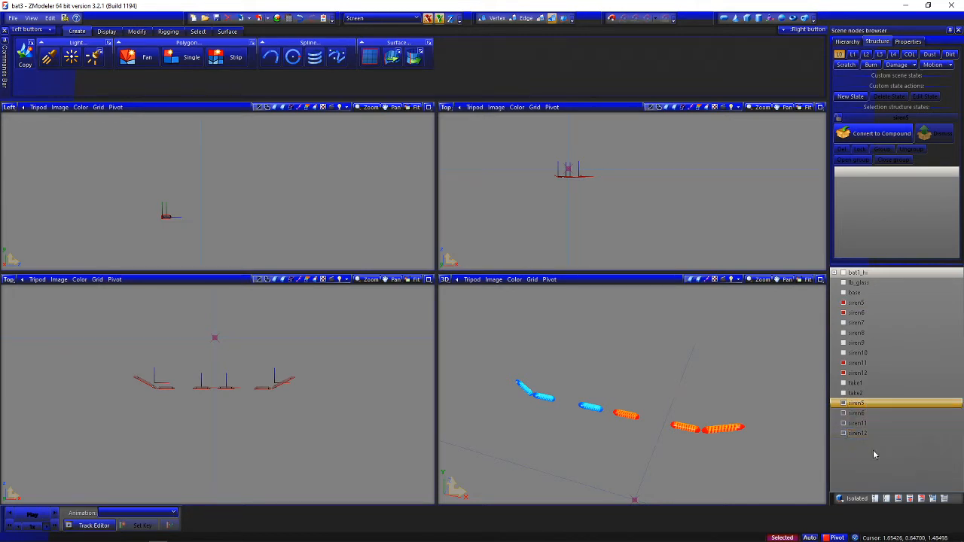
shift+click(877, 434)
right_click(878, 436)
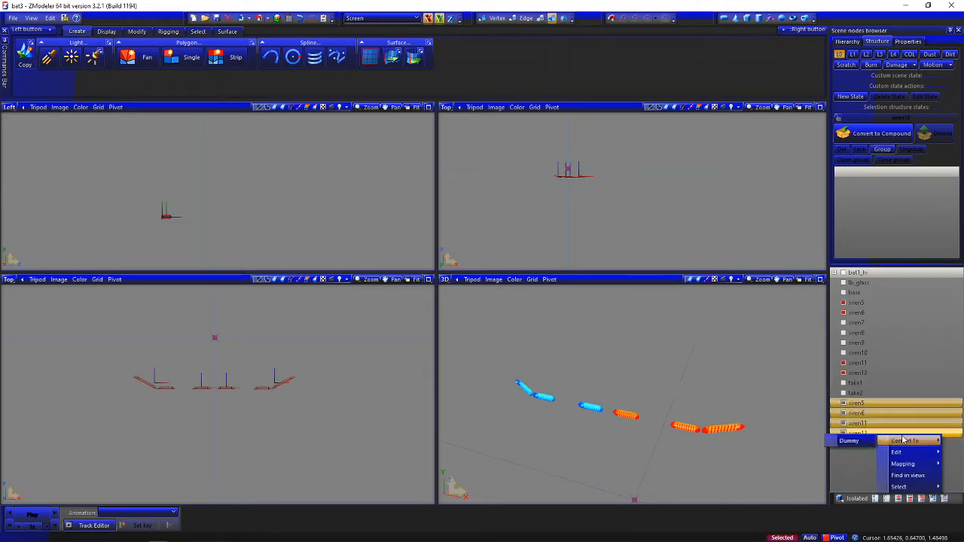
mouse_move(907, 445)
click(849, 441)
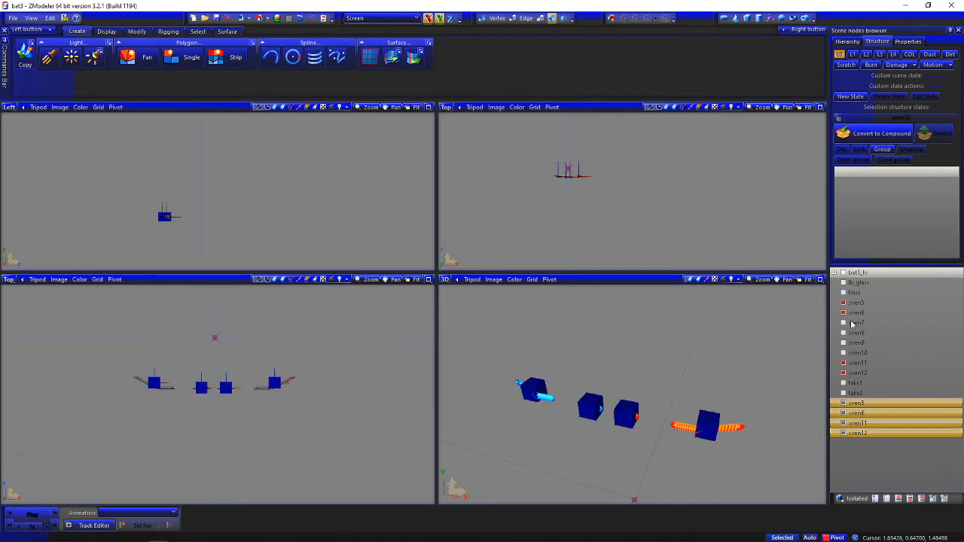
Deselect the original siren5, siren6, siren11 and siren12 meshes
click(874, 303)
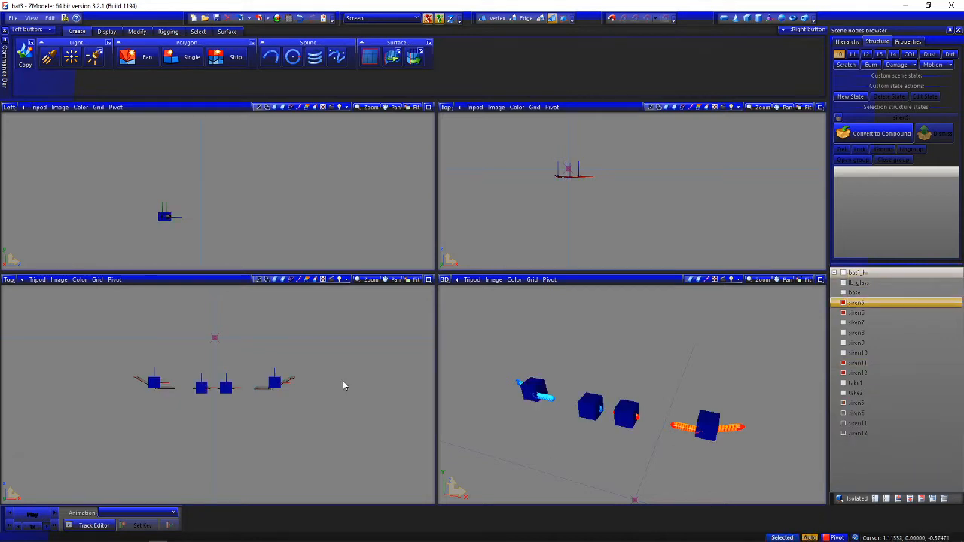
click(844, 302)
click(844, 313)
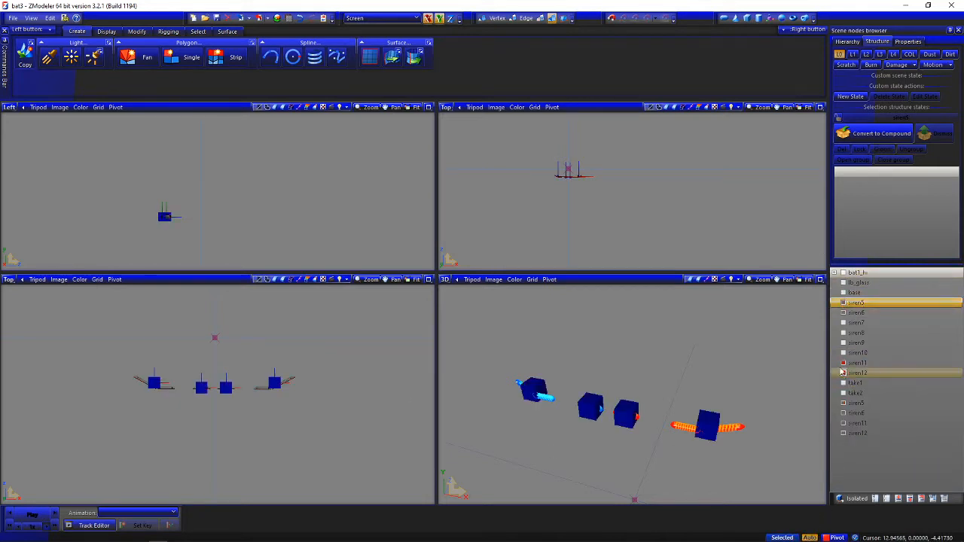
click(843, 363)
click(844, 373)
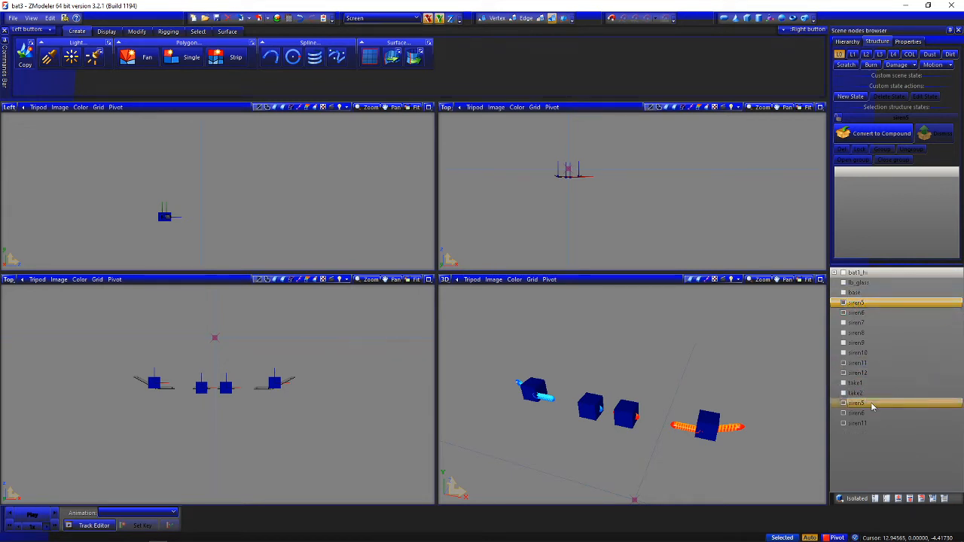
Parent the siren5, siren6, siren11 and siren12 meshes to their matching dummies in the scene hierarchy
drag(872, 403, 872, 402)
drag(866, 303, 874, 401)
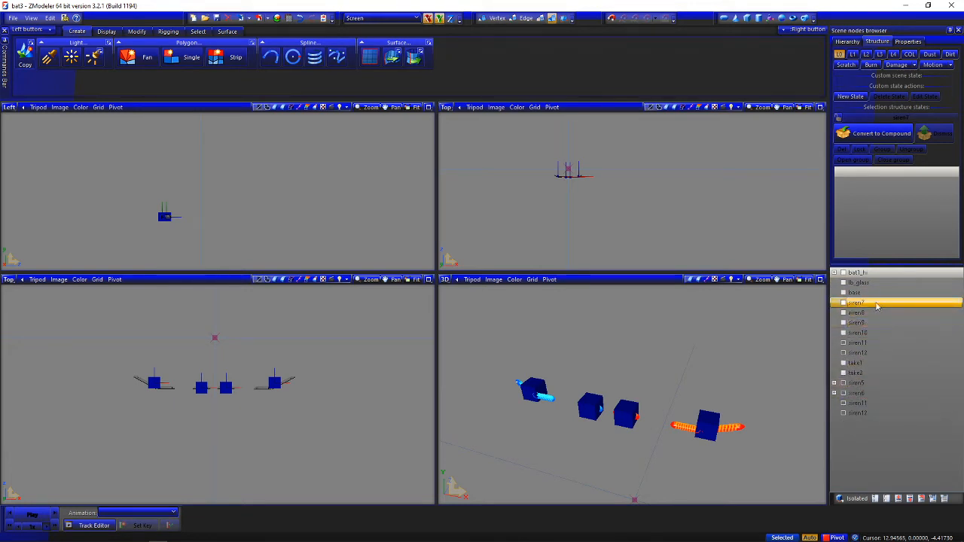
drag(866, 345, 872, 405)
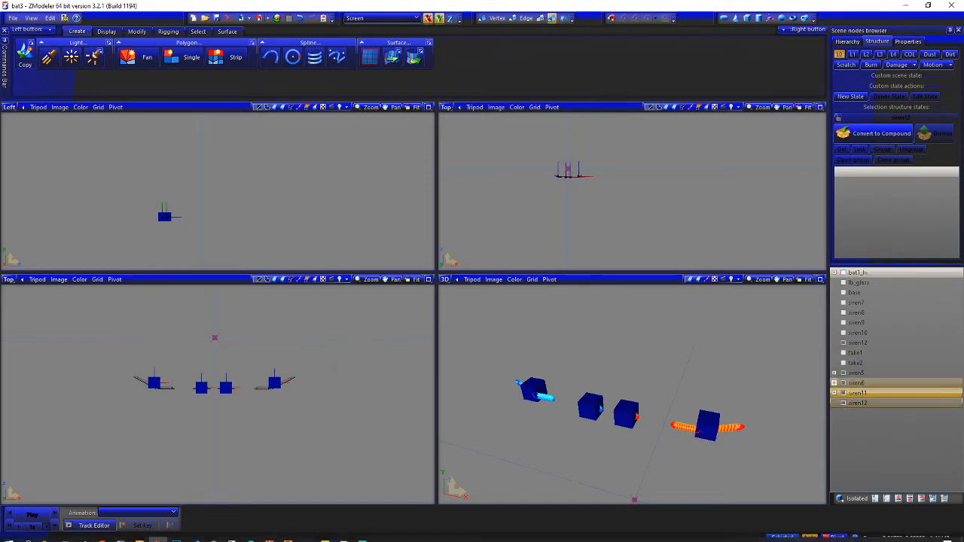
right_click(157, 534)
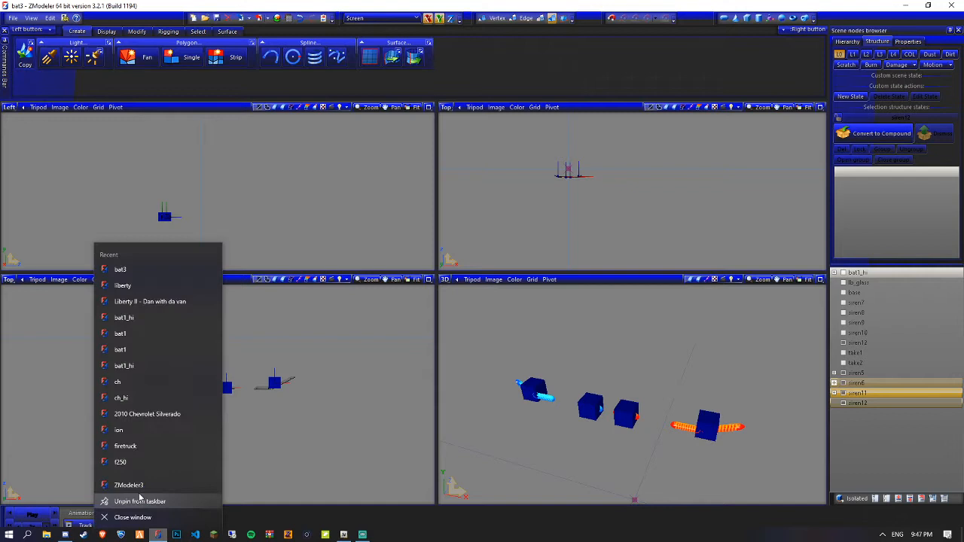
click(549, 480)
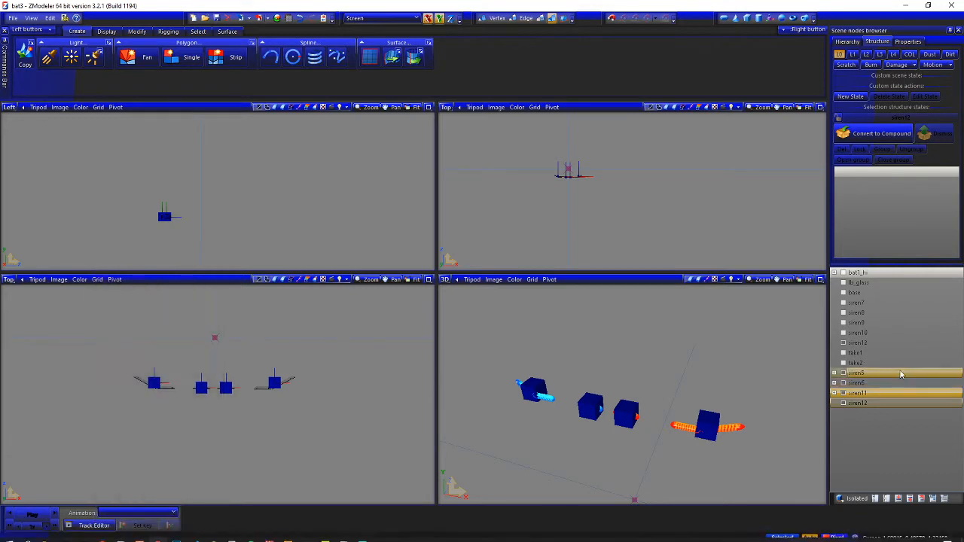
click(873, 343)
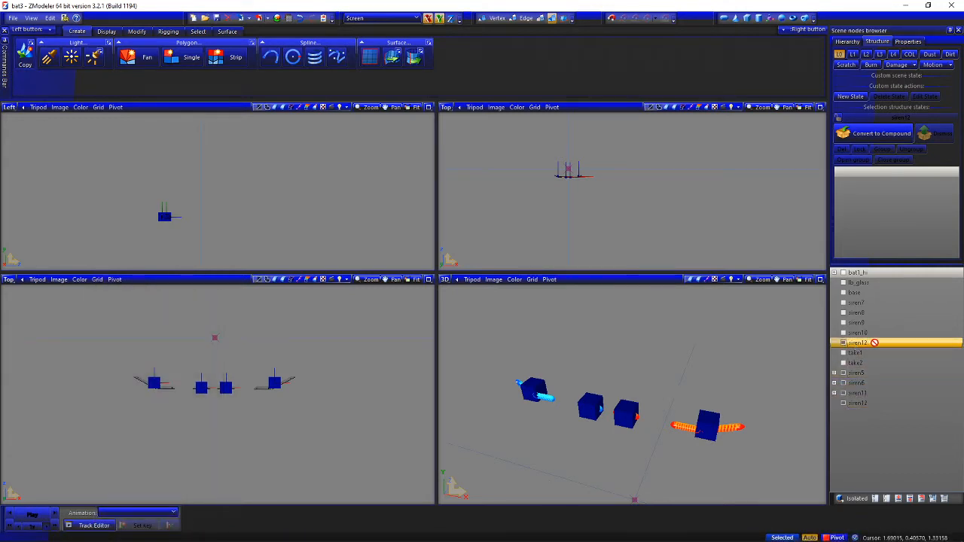
drag(874, 343, 880, 402)
Expand the four siren dummies, hide the mesh nested under each, and select all four dummies
click(834, 394)
click(835, 384)
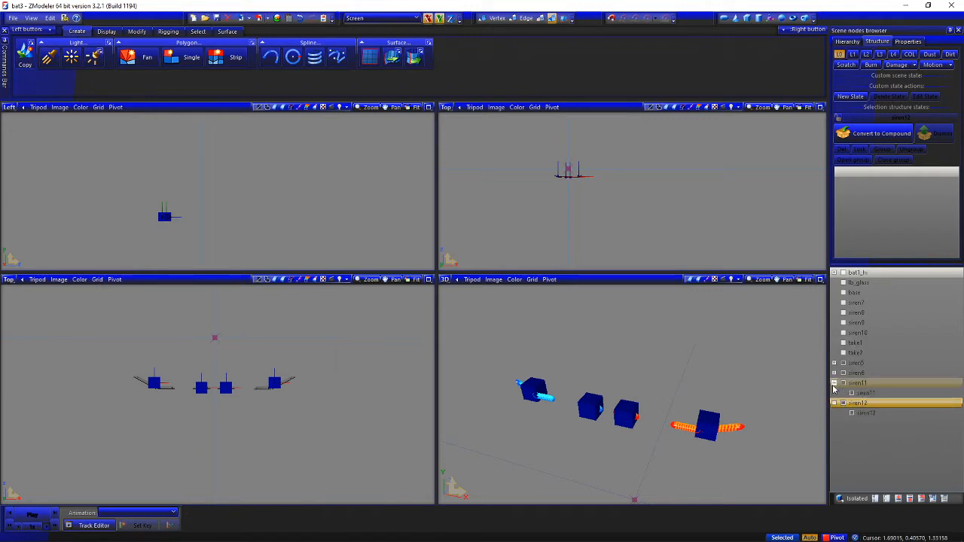
click(834, 373)
click(834, 363)
drag(293, 385, 354, 415)
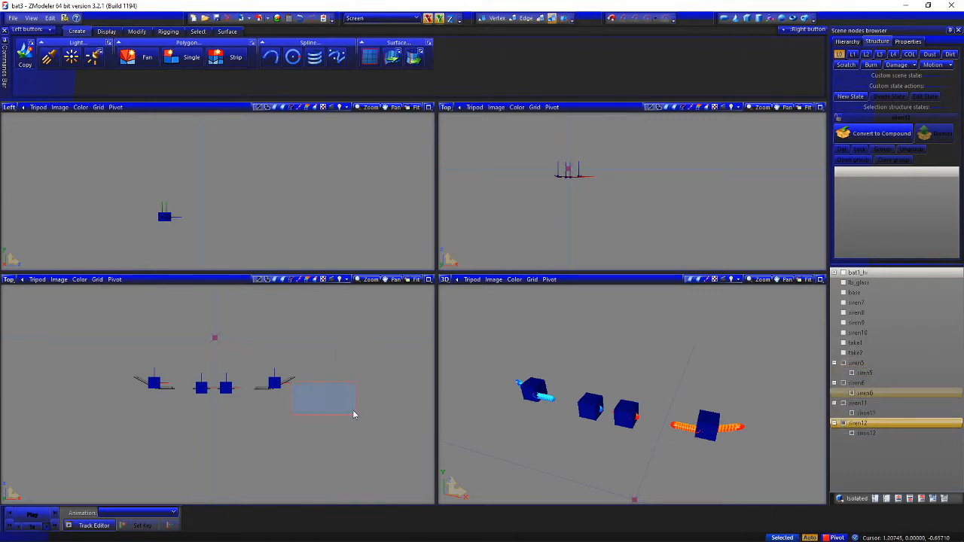
click(852, 434)
click(852, 414)
click(852, 393)
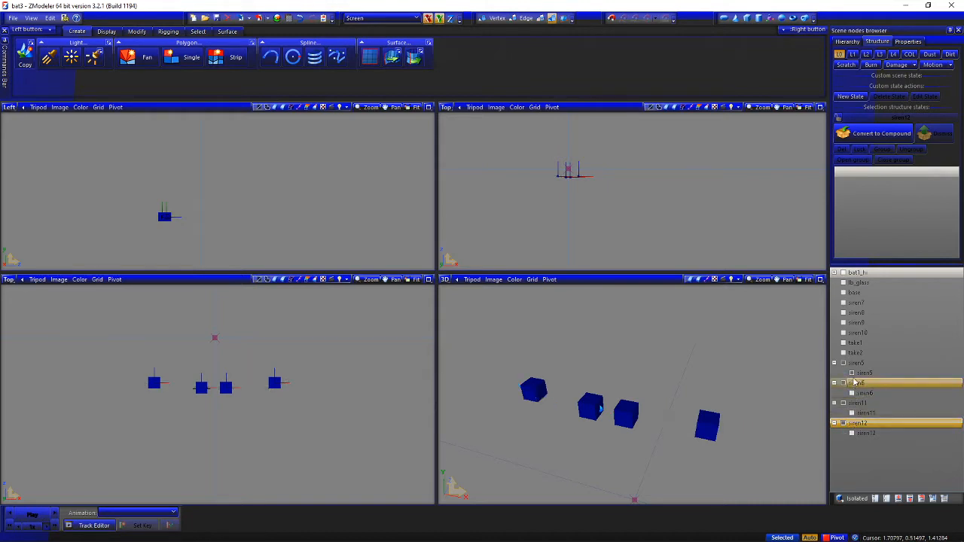
click(853, 374)
drag(143, 345, 315, 394)
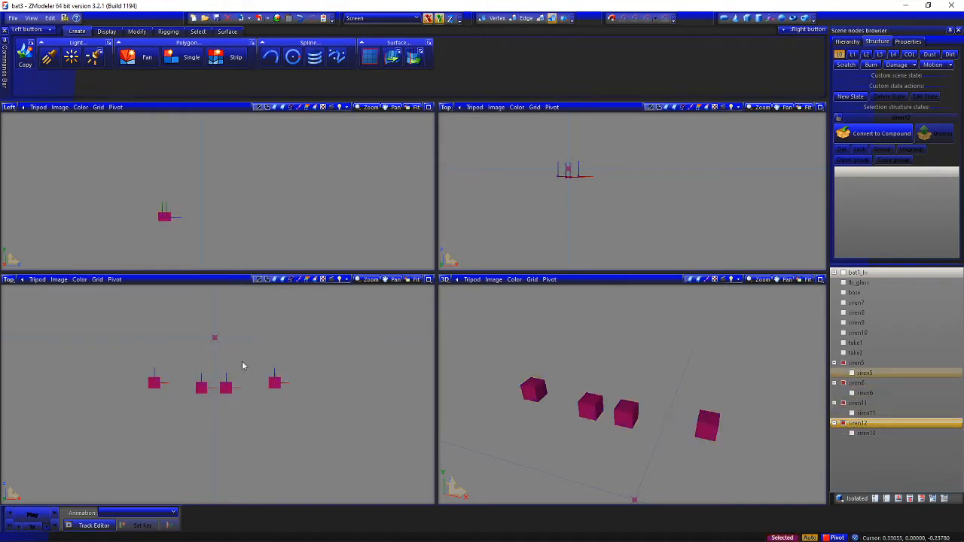
Show the bat1_hi truck body with the Move tool active, and change the Left viewport to a Front view framing the roof
click(138, 32)
click(179, 53)
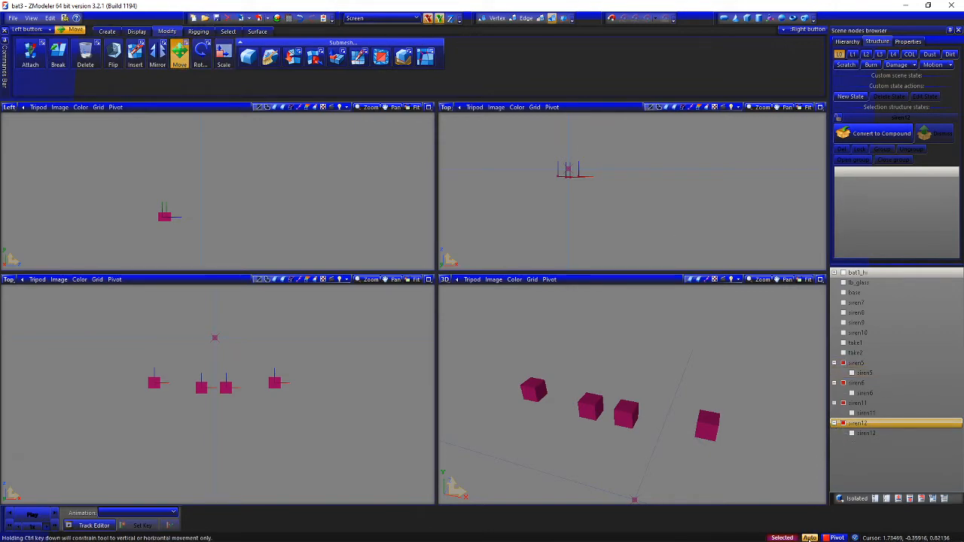
click(844, 272)
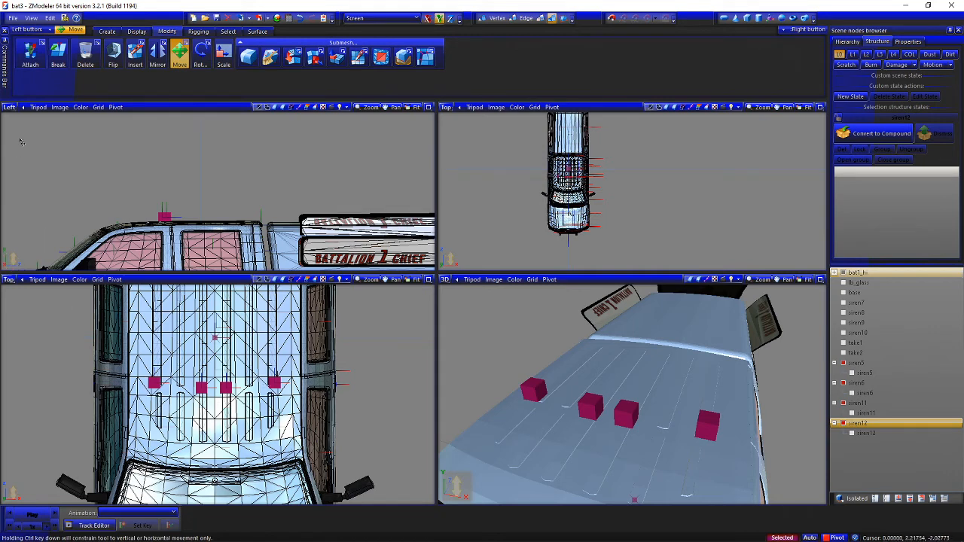
click(11, 107)
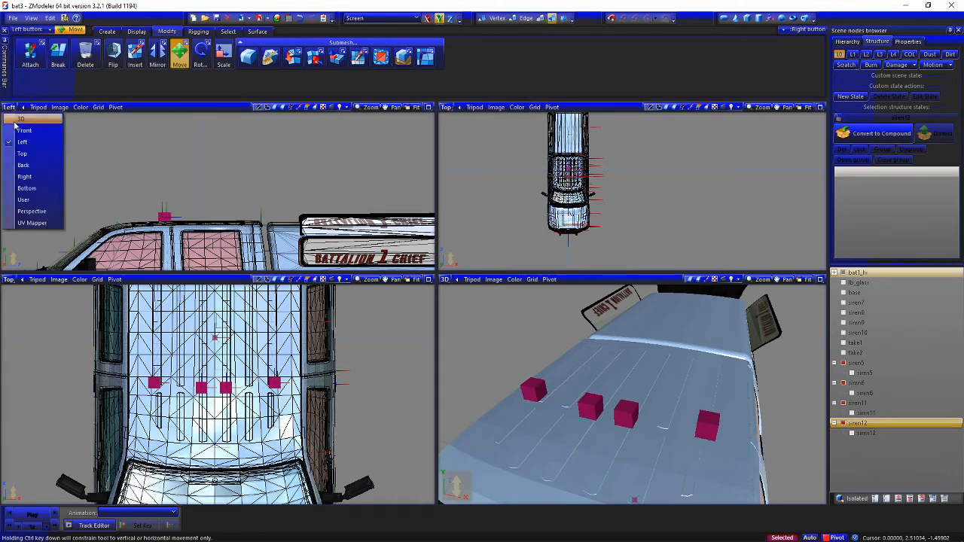
click(23, 134)
scroll(322, 143, up, 2)
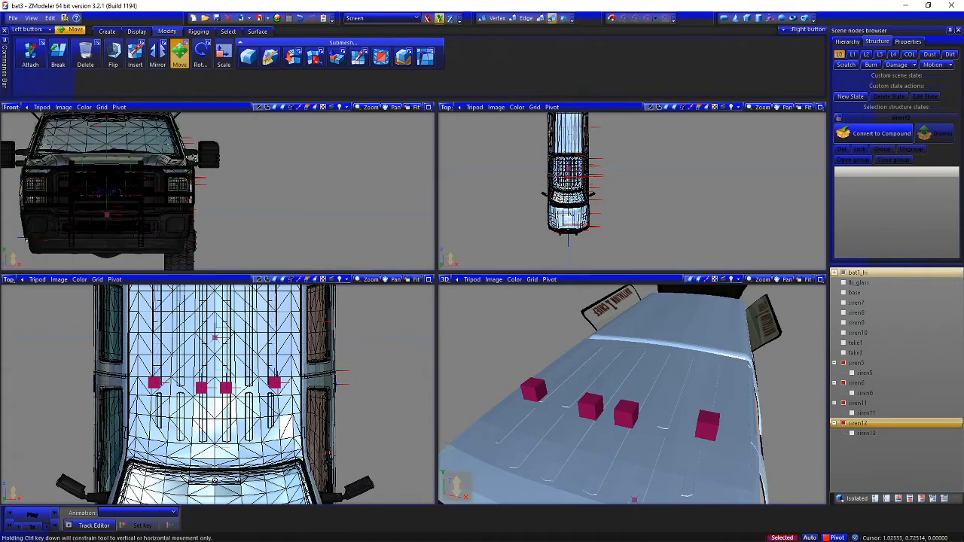
middle_drag(322, 144, 434, 191)
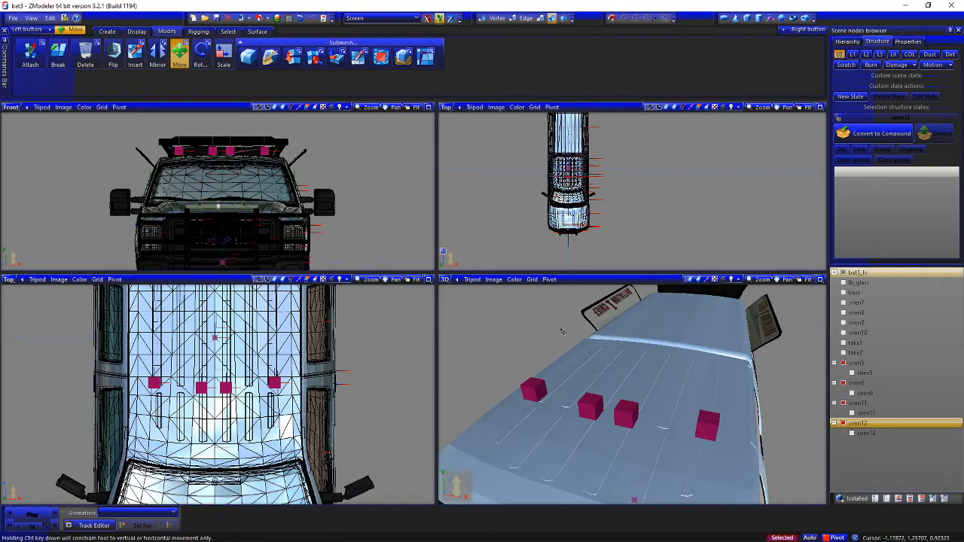
Move the four selected siren dummies straight down from the roof into the truck's cab and check their placement among the seats
middle_drag(594, 401, 531, 384)
scroll(604, 403, up, 5)
scroll(362, 183, up, 1)
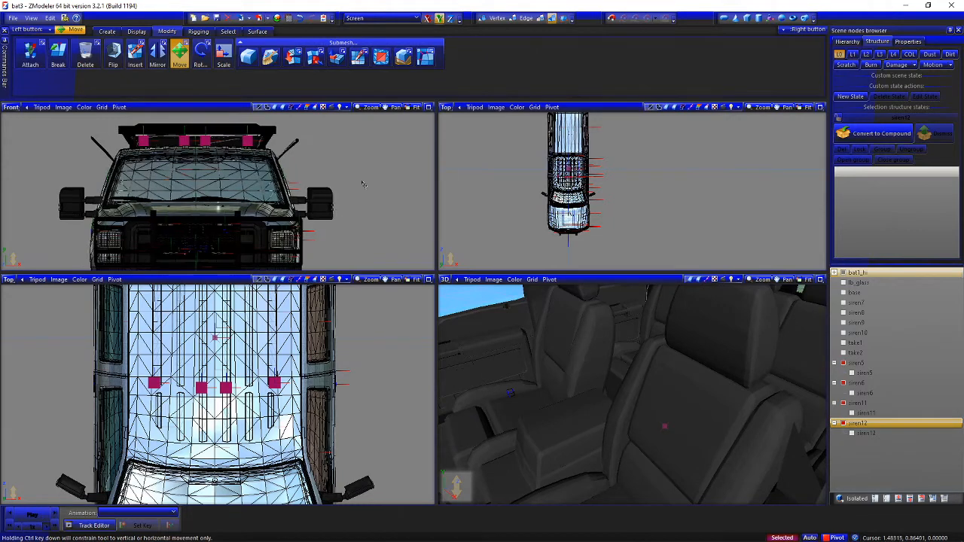
middle_drag(362, 184, 408, 157)
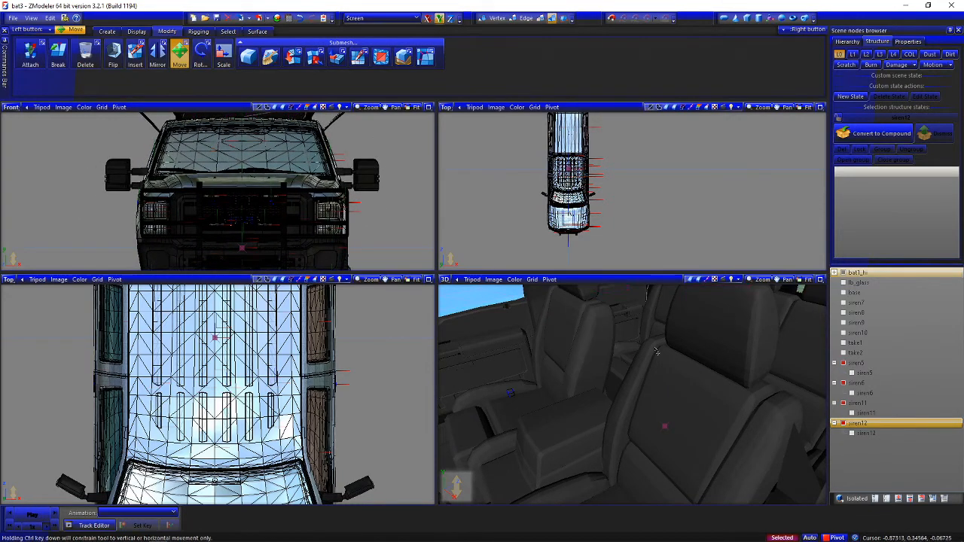
middle_drag(656, 351, 788, 395)
drag(405, 228, 402, 243)
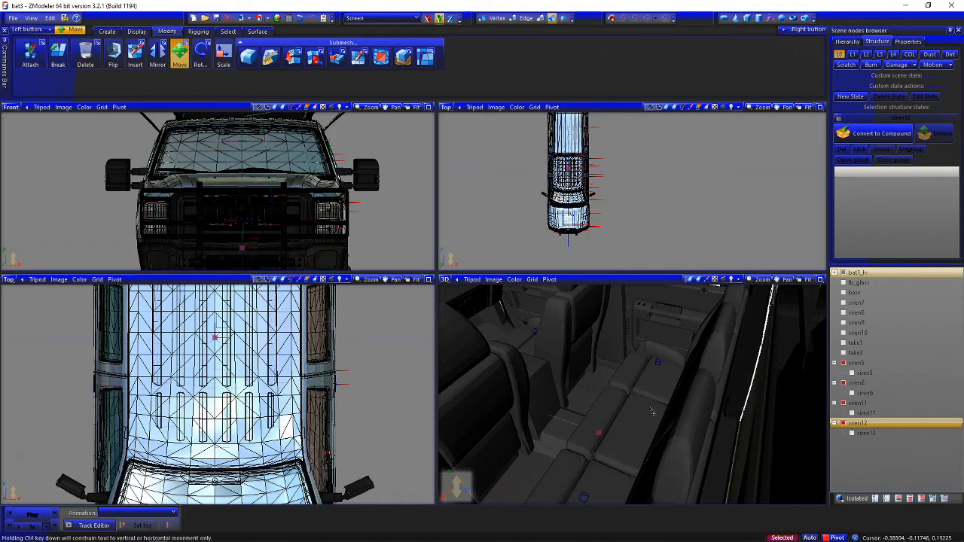
middle_drag(653, 412, 738, 482)
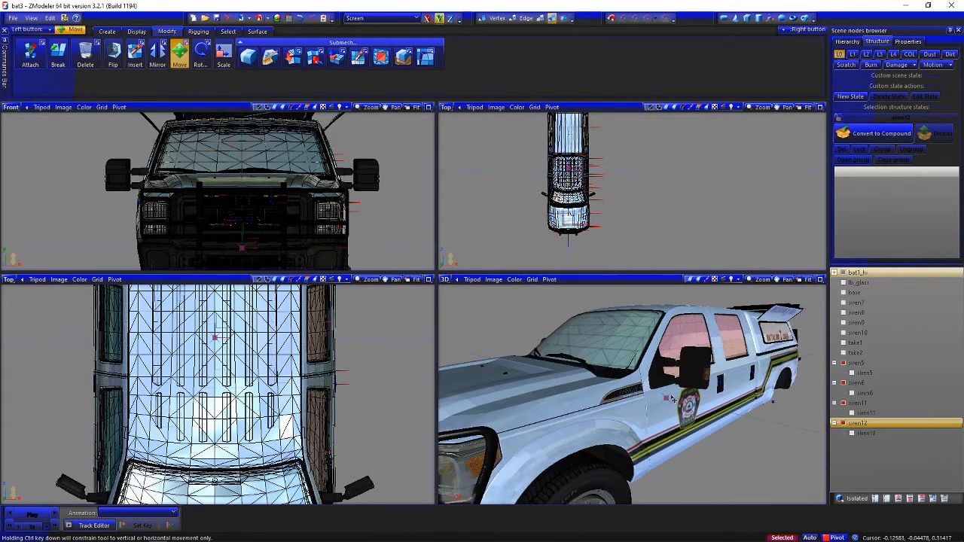
Turn off selected-only mode and deselect the four siren dummies, keeping the Front view
click(811, 538)
key(space)
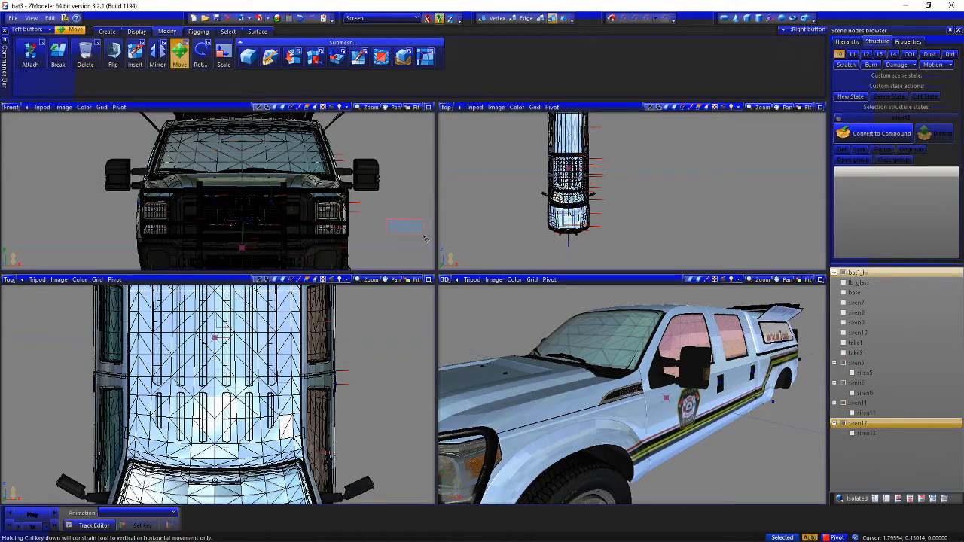
click(11, 107)
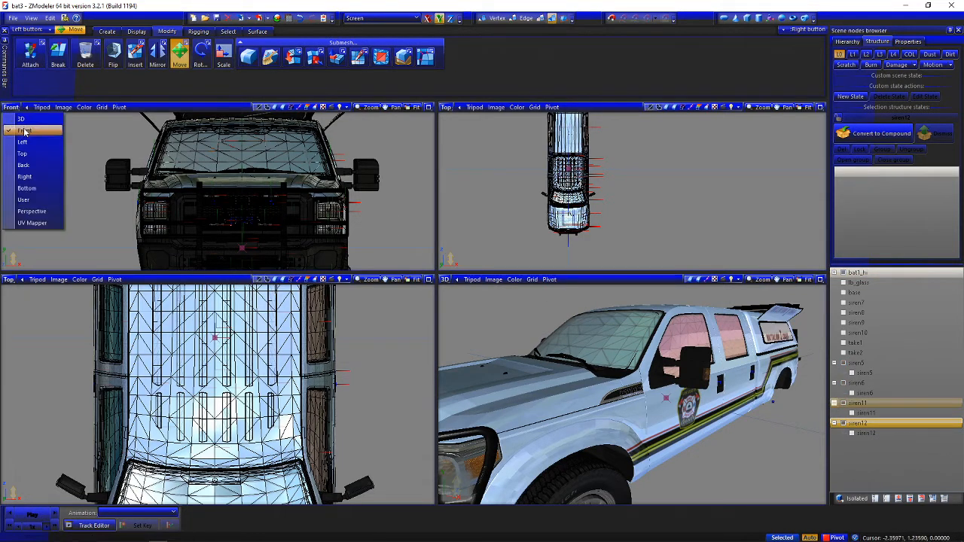
click(25, 133)
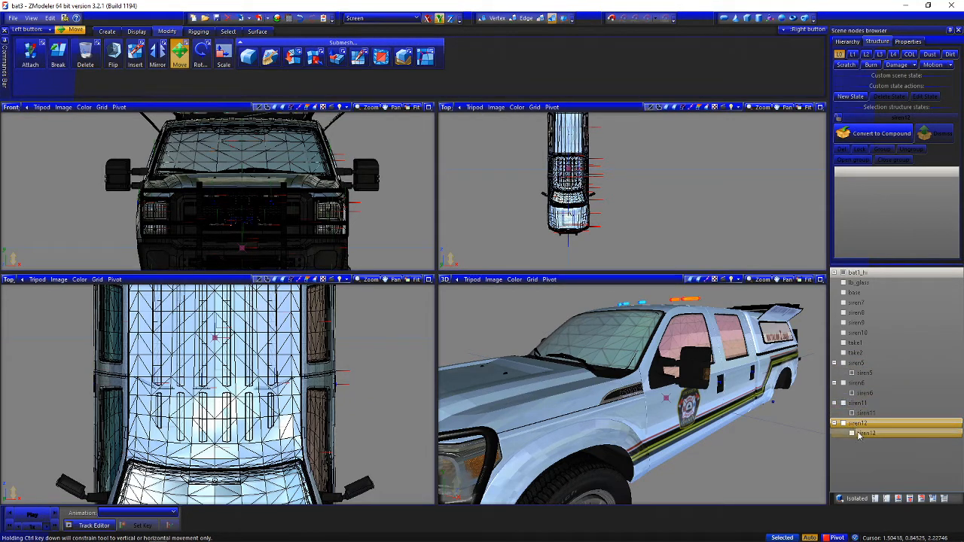
Hide the siren dummies and the bat1_hi truck body, show the four nested siren meshes, and select them all
click(855, 384)
click(844, 273)
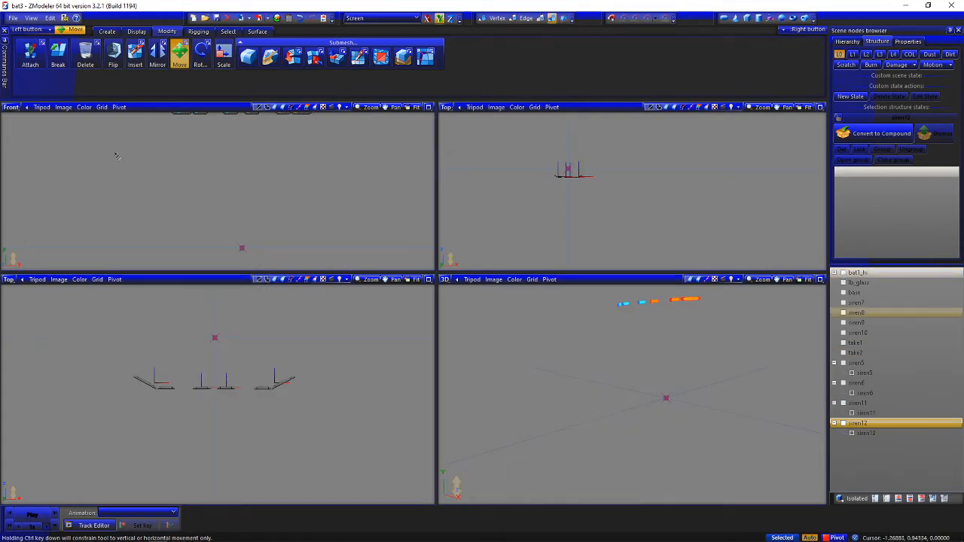
scroll(121, 151, down, 3)
key(ctrl+a)
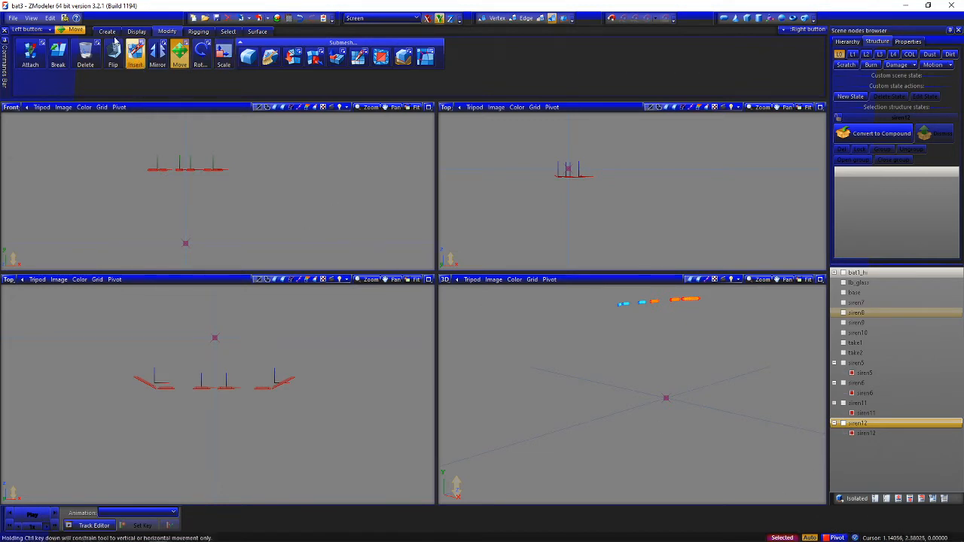
Reset the local axes of the four selected siren meshes to match their parent dummies
click(136, 31)
click(185, 57)
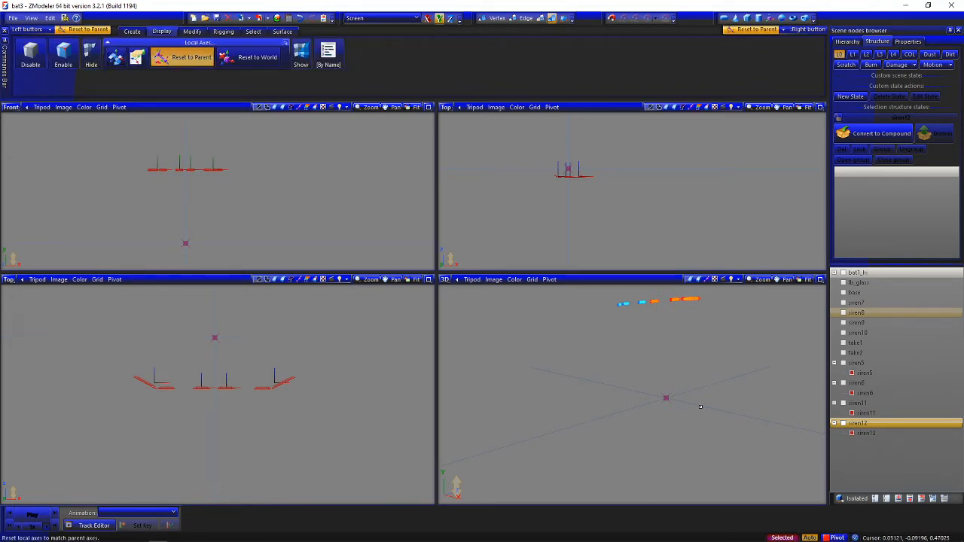
click(260, 143)
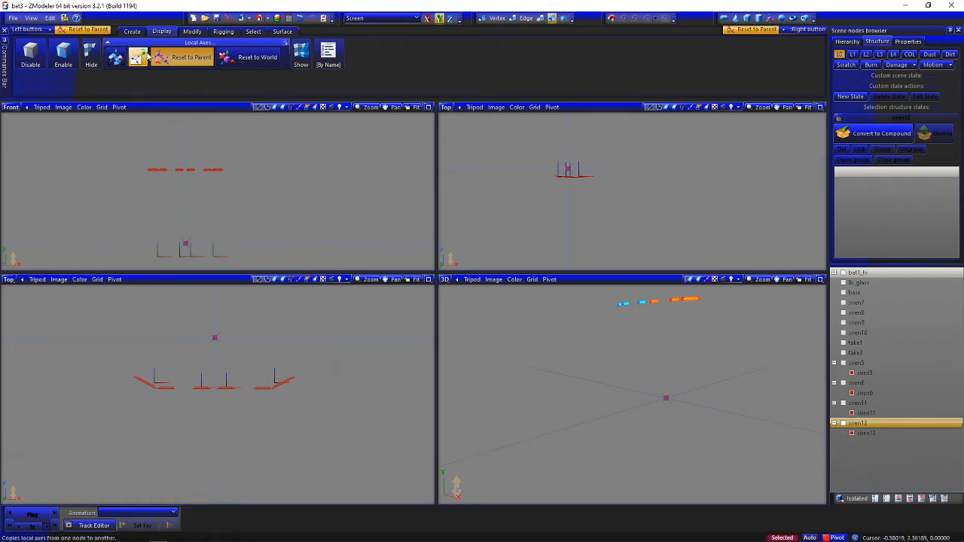
click(161, 56)
click(131, 34)
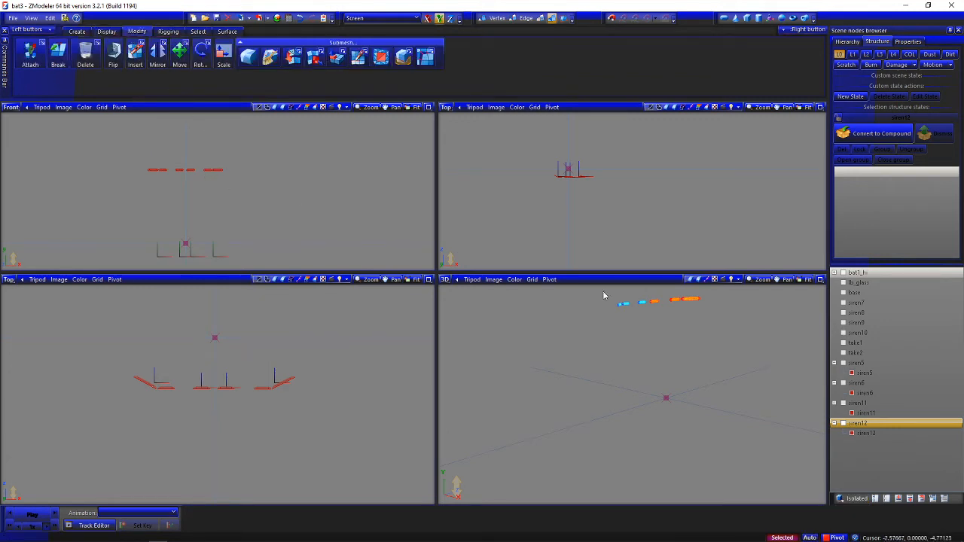
Set the scale of the four siren meshes to 0.1 on X, Y and Z and apply it
click(908, 41)
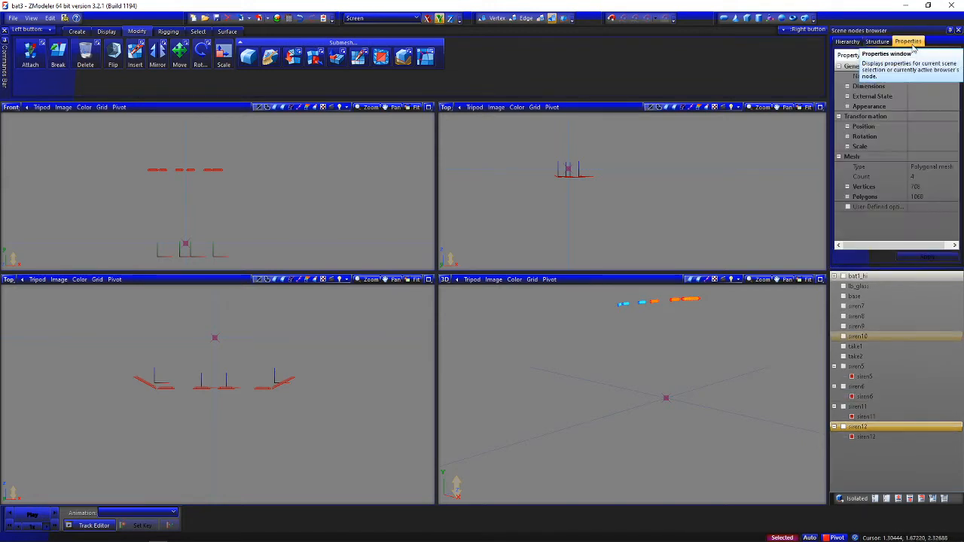
click(847, 146)
click(944, 158)
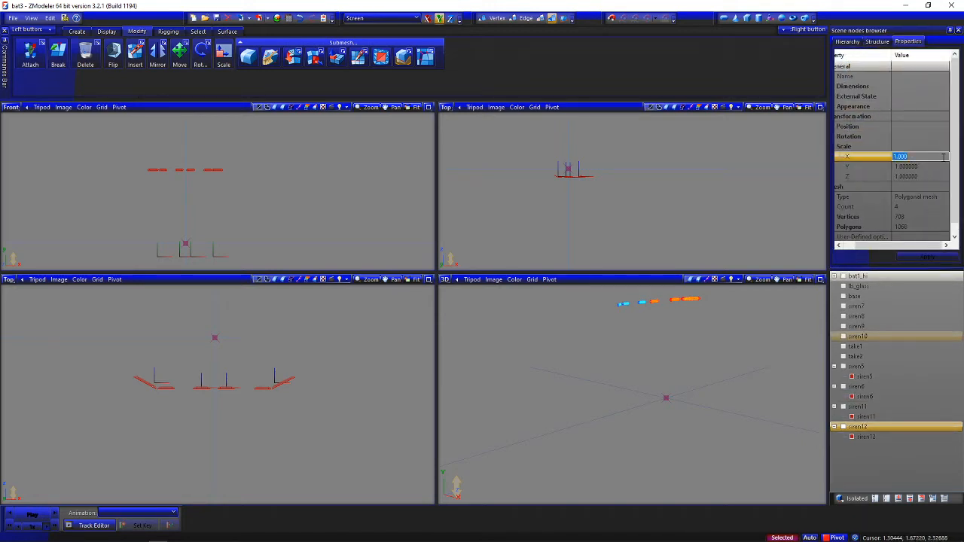
click(942, 166)
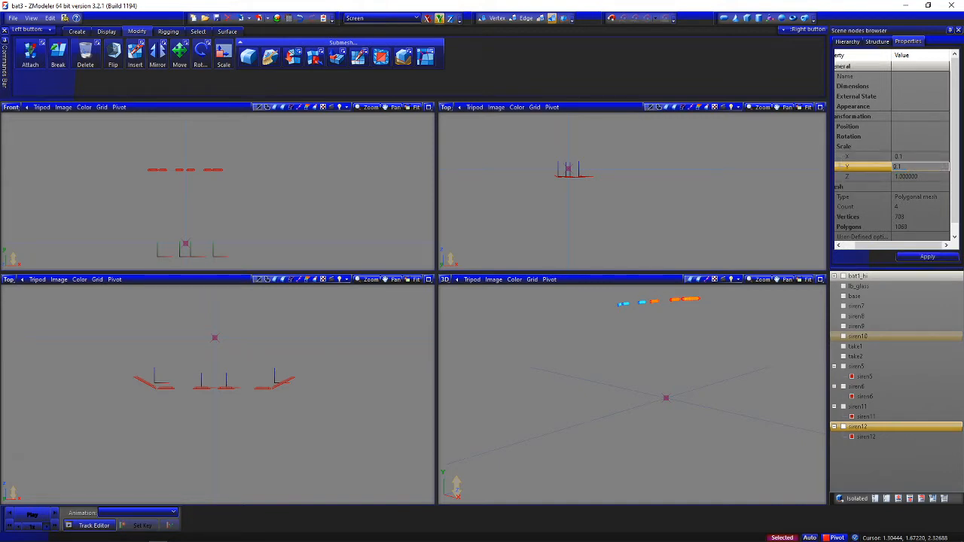
click(941, 176)
click(944, 176)
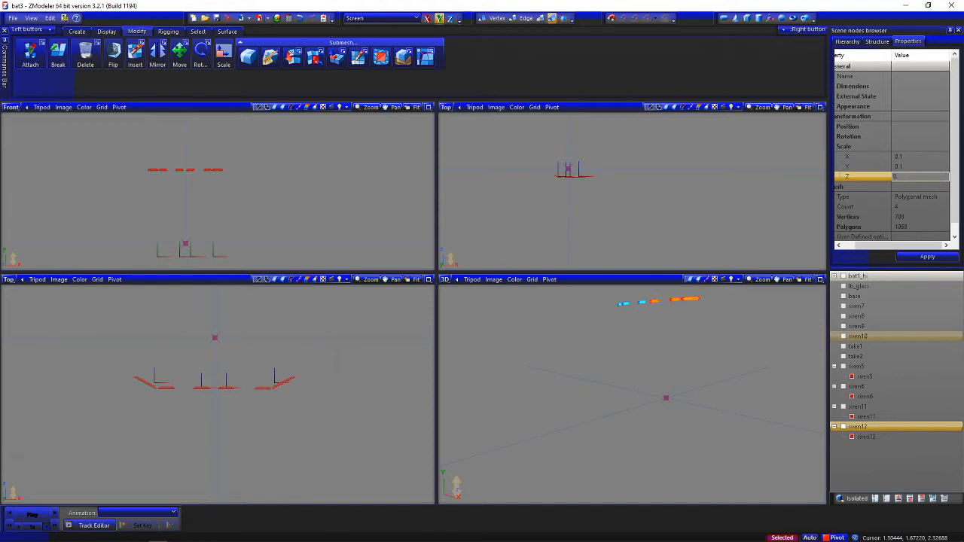
text(0.1)
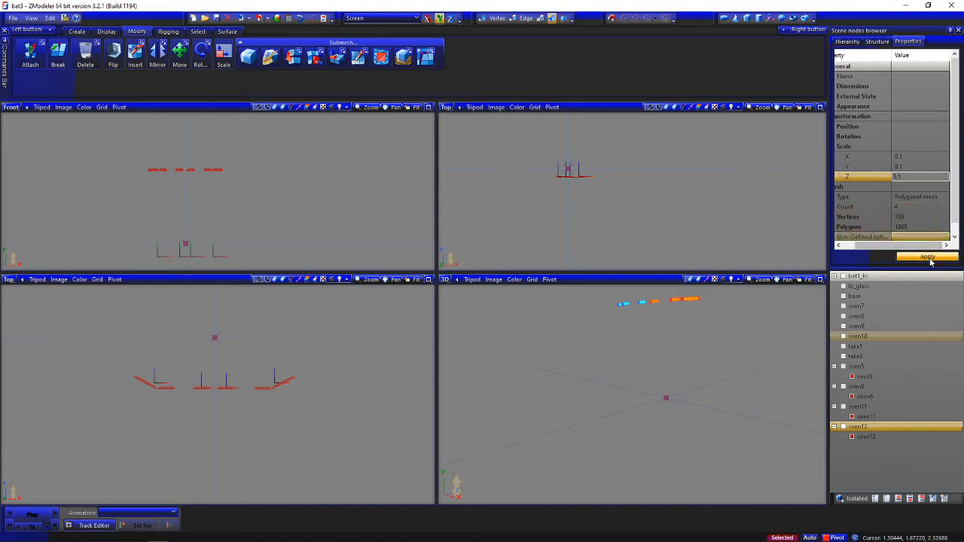
click(929, 257)
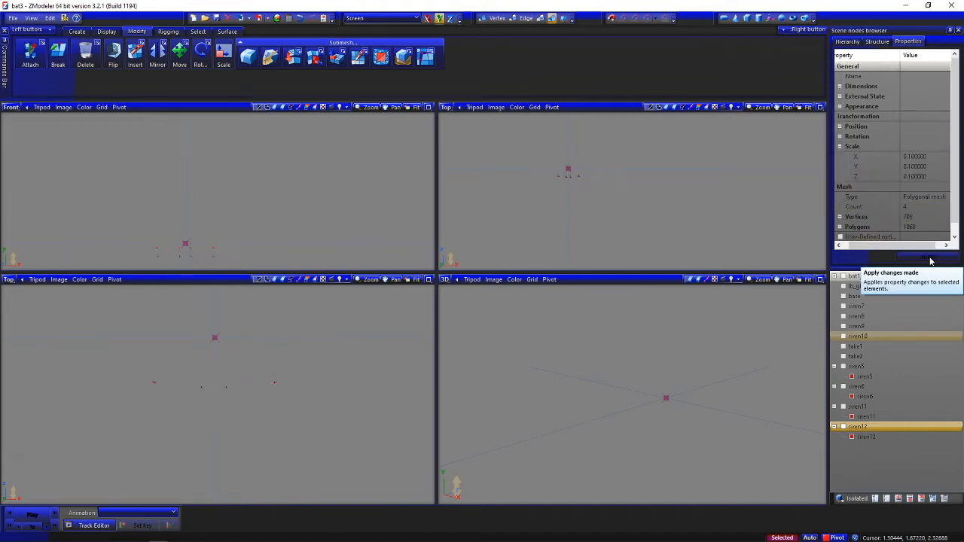
Return to the structure settings, turn off selected-only mode, and deselect the four siren meshes
click(877, 41)
click(810, 538)
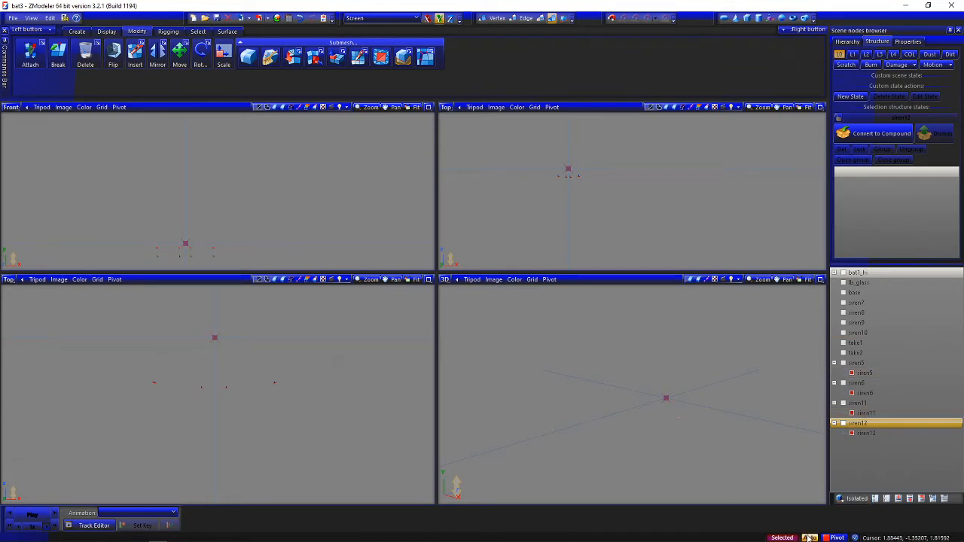
key(space)
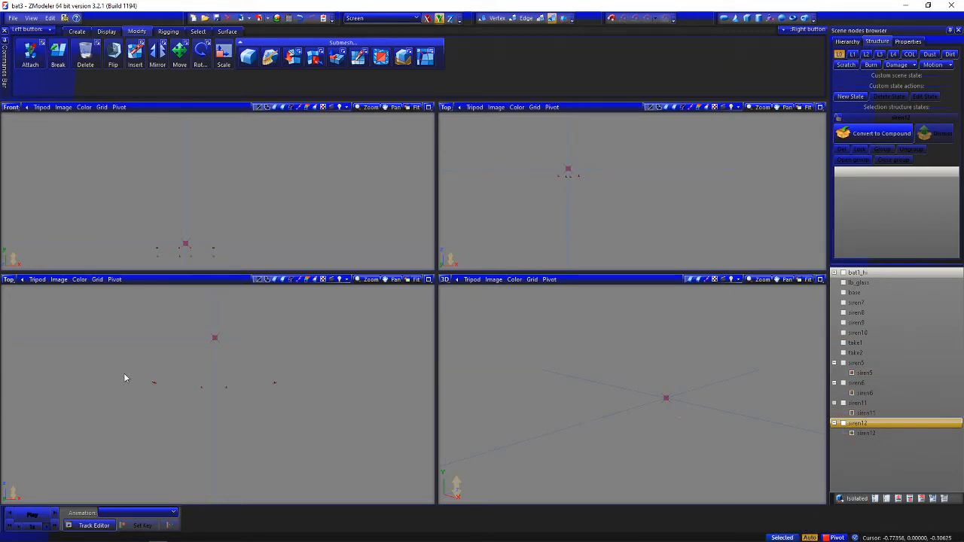
Convert the siren5 dummy to a compound and assign its nested siren5 mesh to the L0 state
click(876, 368)
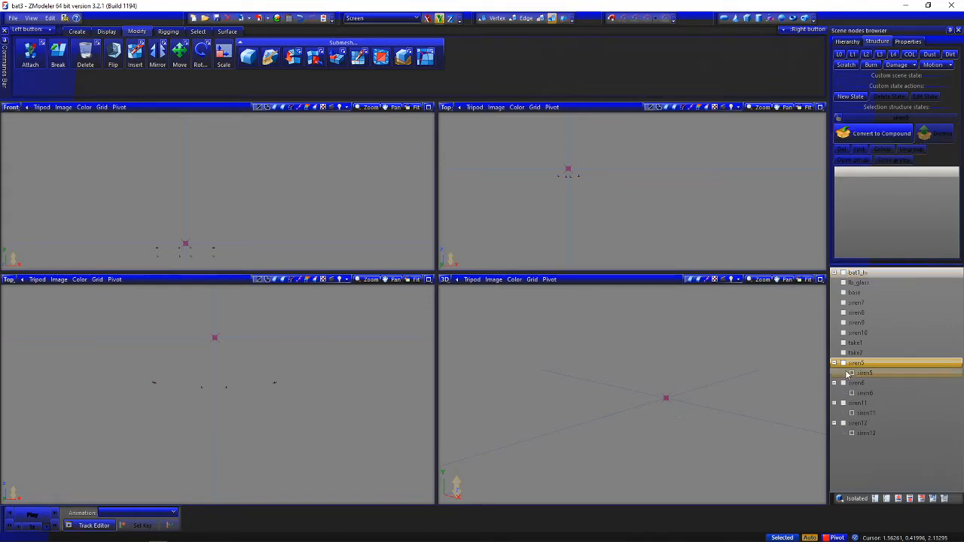
click(891, 374)
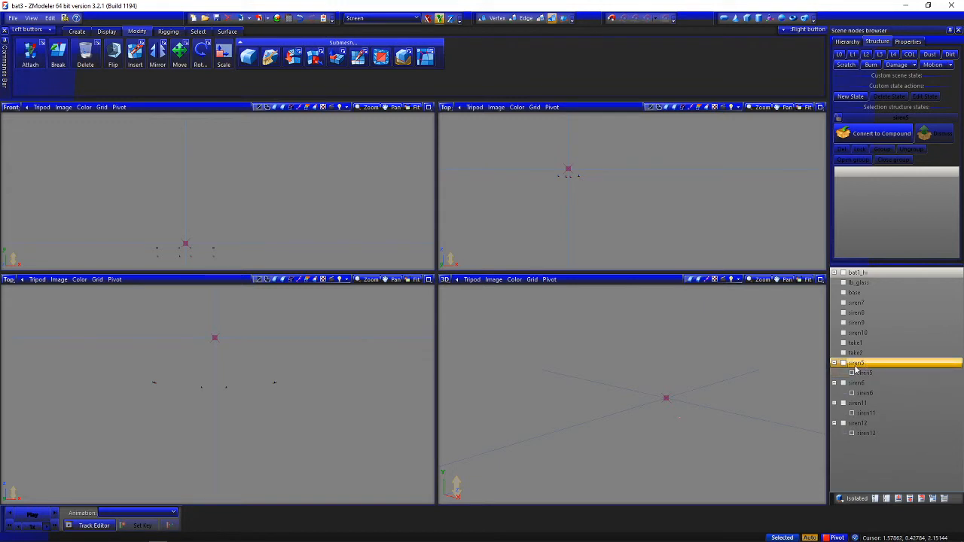
click(847, 134)
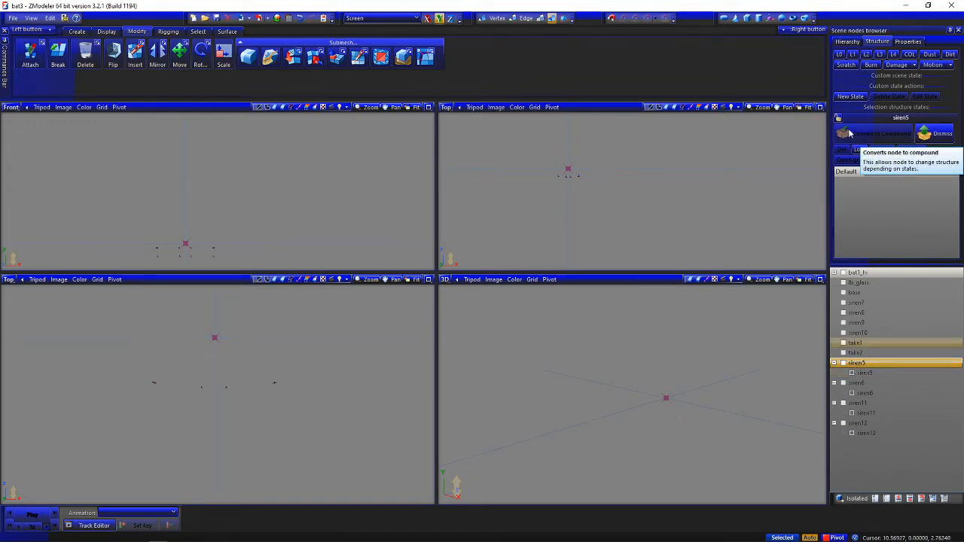
click(839, 118)
click(839, 57)
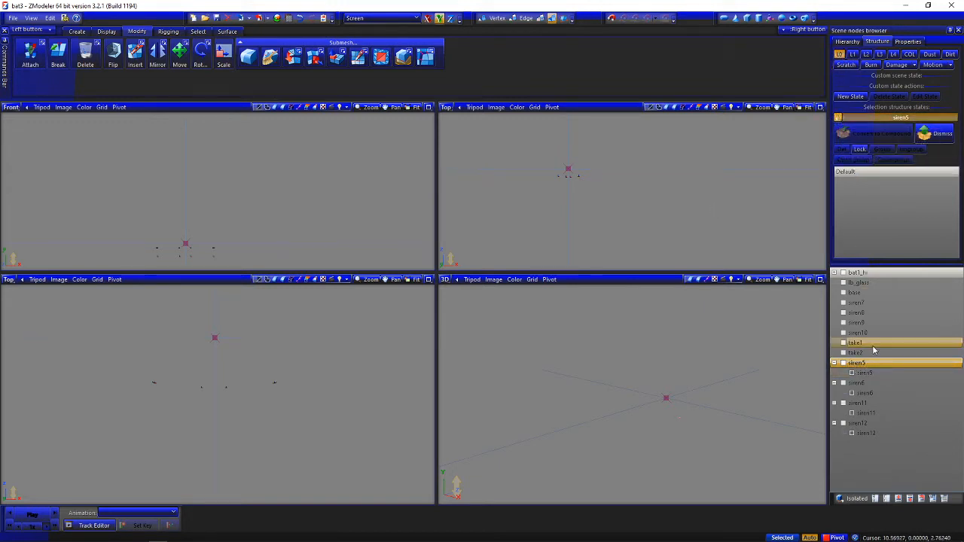
click(871, 373)
drag(886, 370, 890, 224)
click(839, 55)
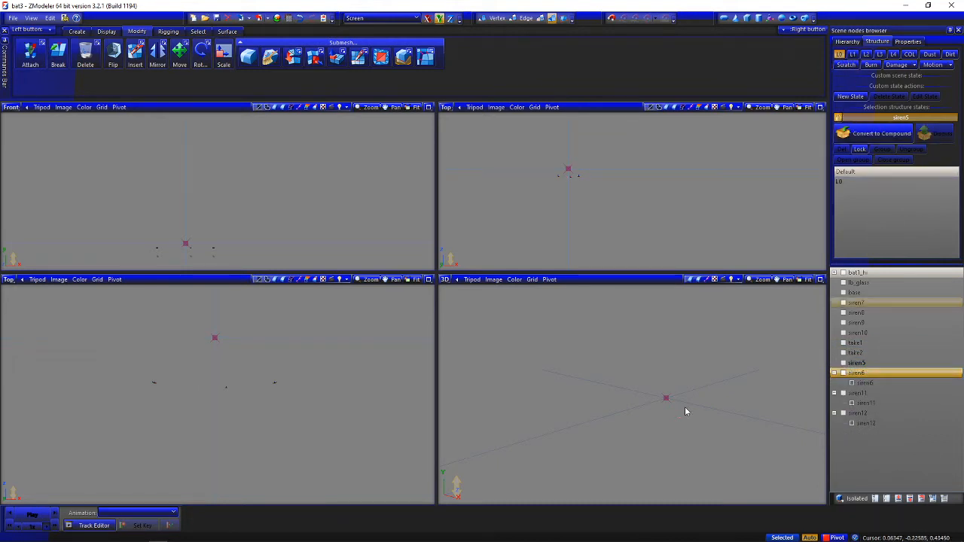
click(840, 55)
click(839, 117)
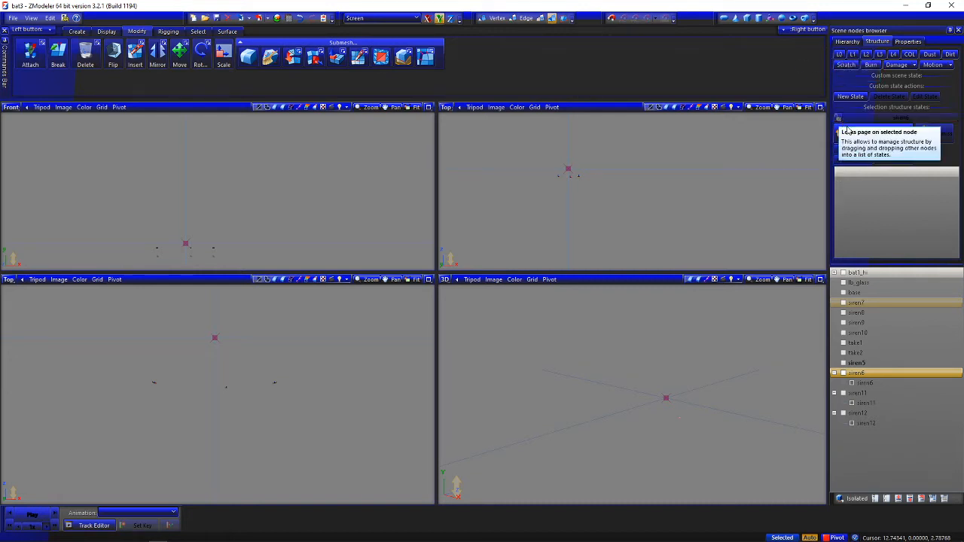
Lock the structure page on the siren6 compound and assign its nested siren6 mesh to the L0 state
click(839, 117)
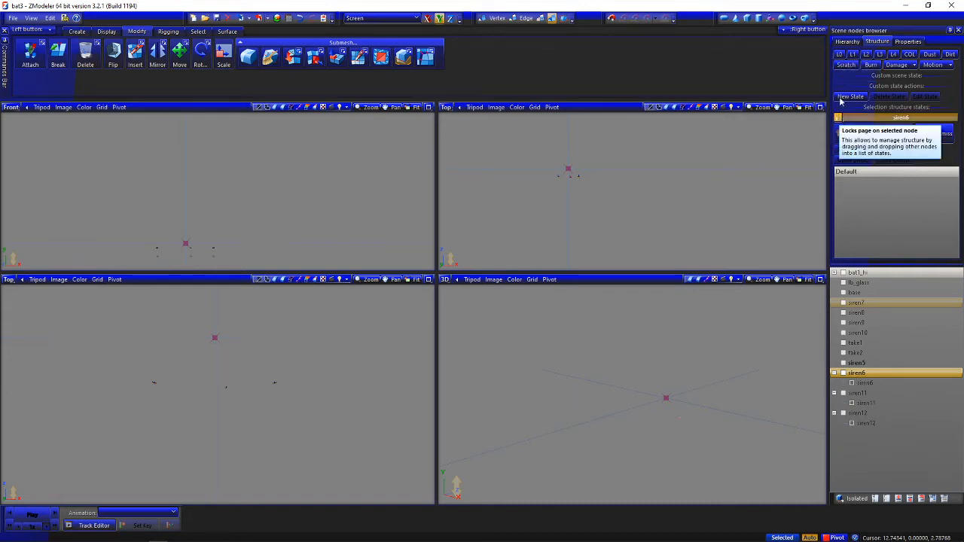
click(873, 383)
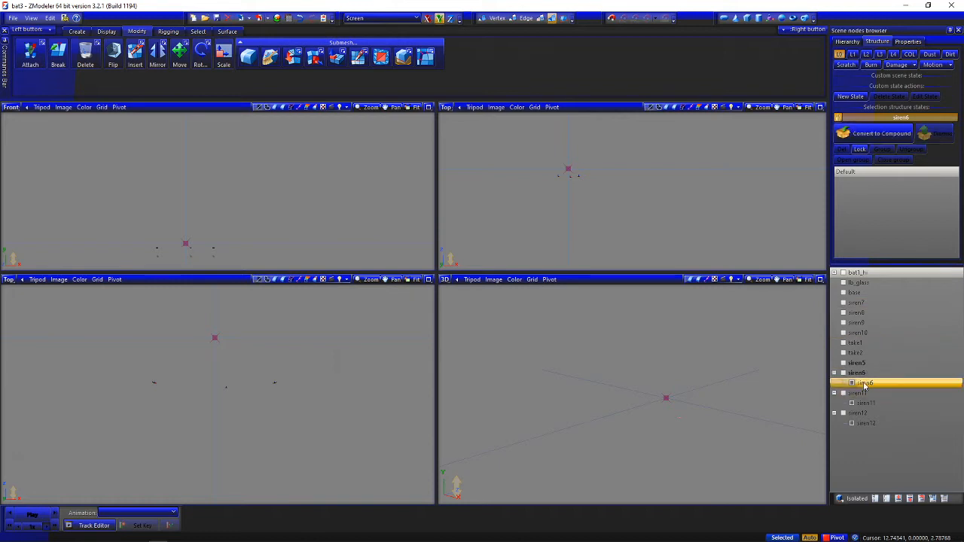
drag(865, 385, 870, 224)
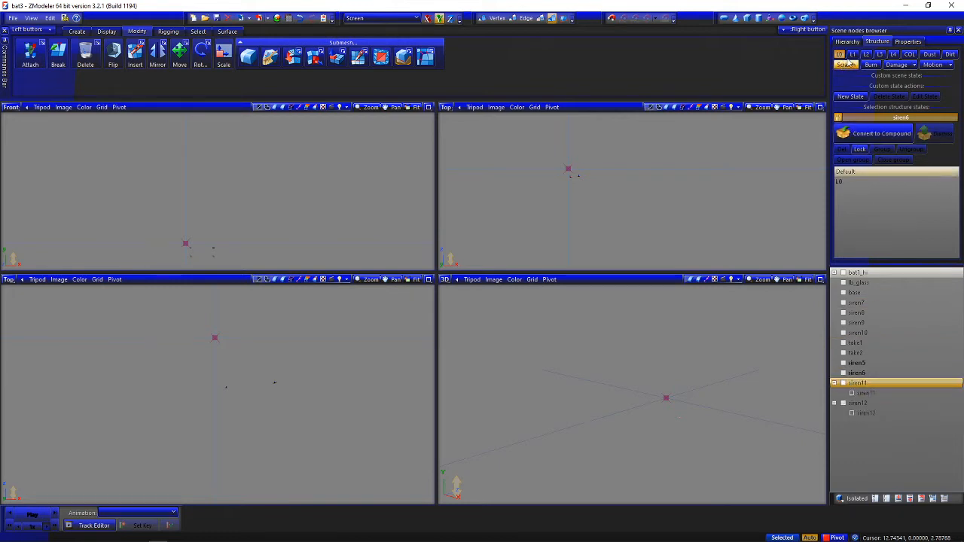
Convert the siren11 dummy to a compound and assign its nested siren11 mesh to the L0 state
click(846, 131)
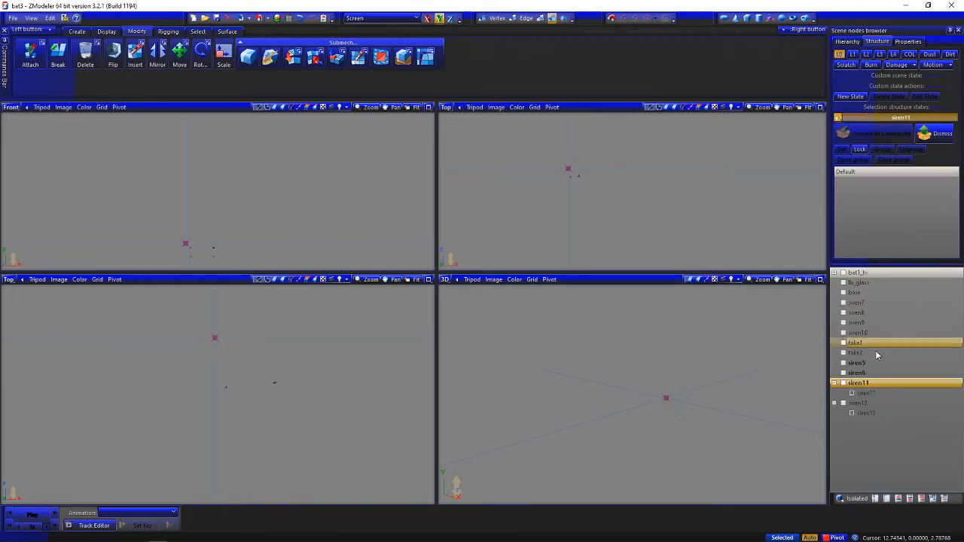
click(876, 394)
drag(868, 396, 841, 56)
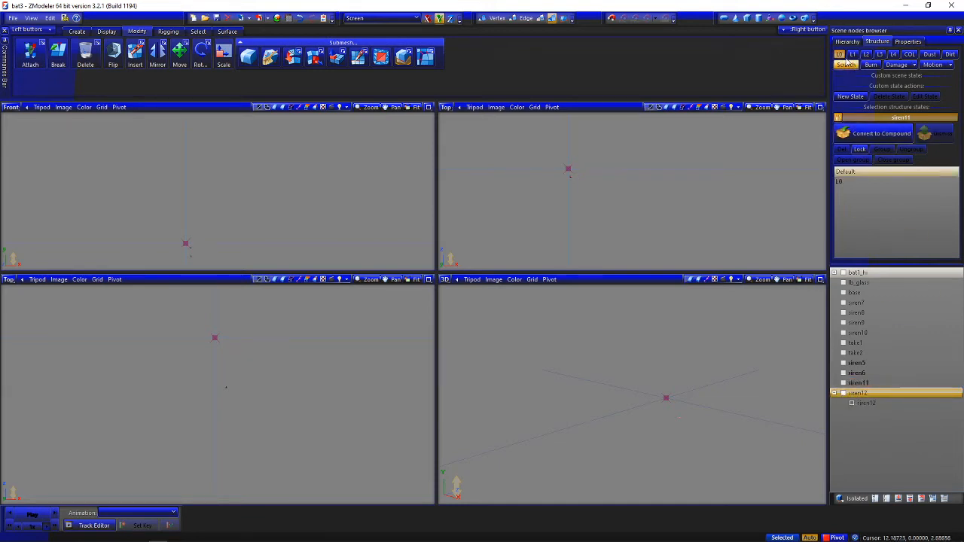
Convert the siren12 dummy to a compound, assign its nested siren12 mesh to the L0 state, and unlock the structure page
click(844, 128)
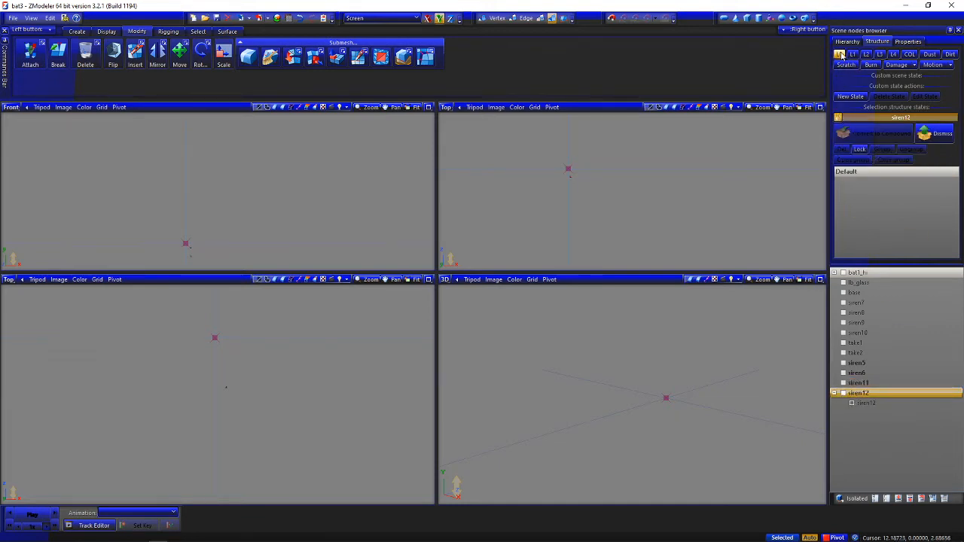
click(866, 404)
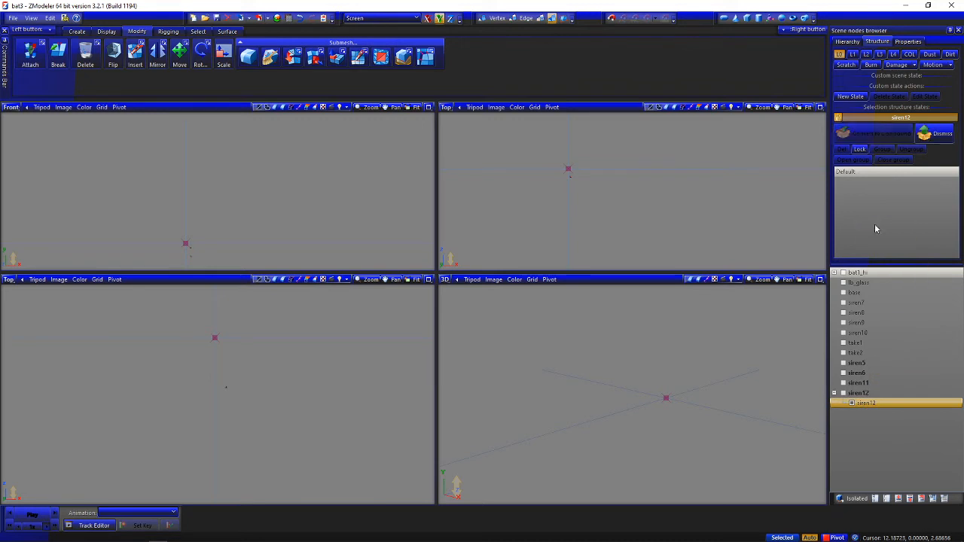
drag(874, 225, 875, 223)
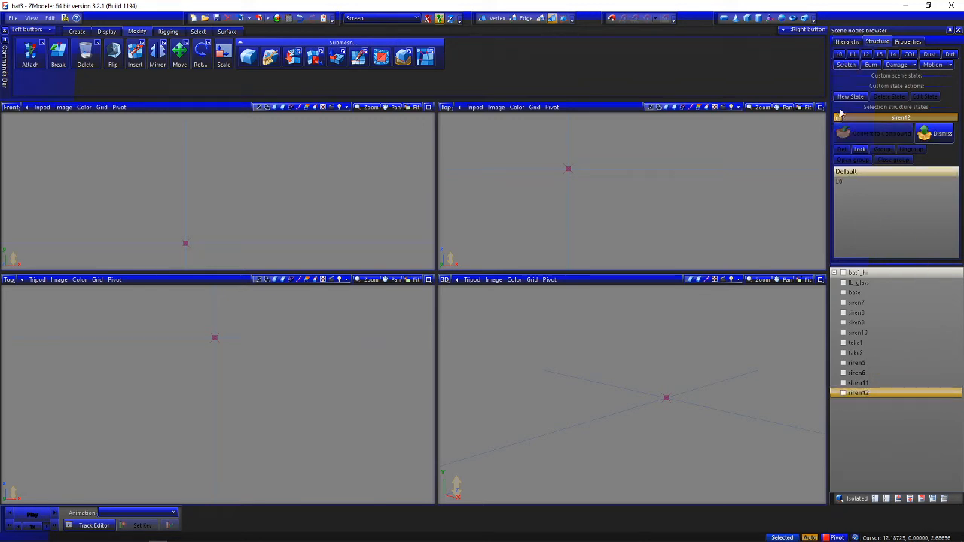
ctrl+click(880, 365)
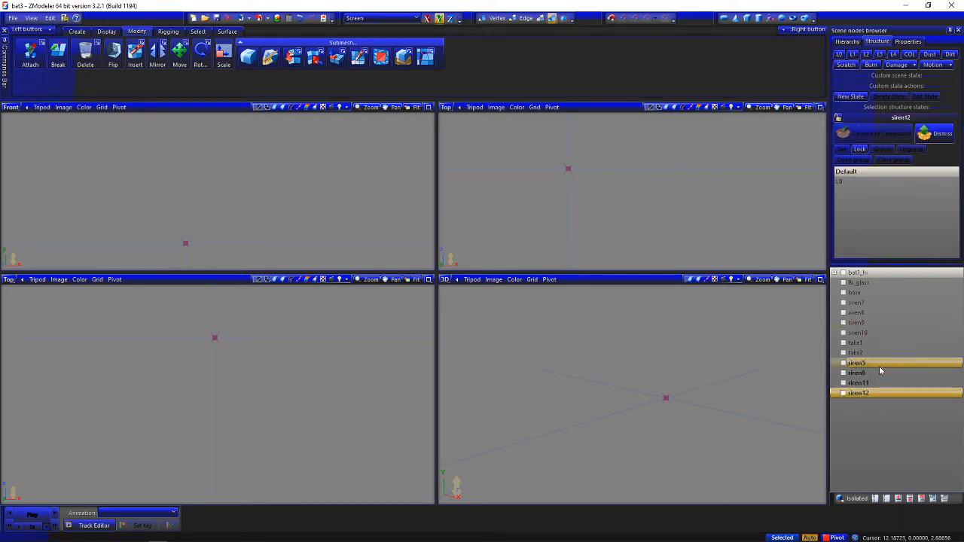
Show the siren5, siren6, siren11 and siren12 compounds and check them in the default and L0 displays
shift+click(879, 366)
click(843, 363)
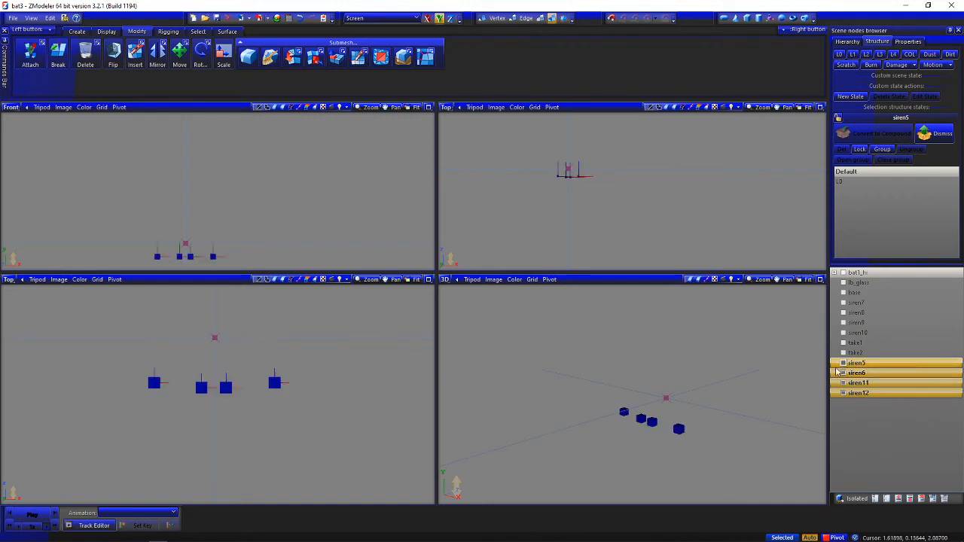
click(840, 55)
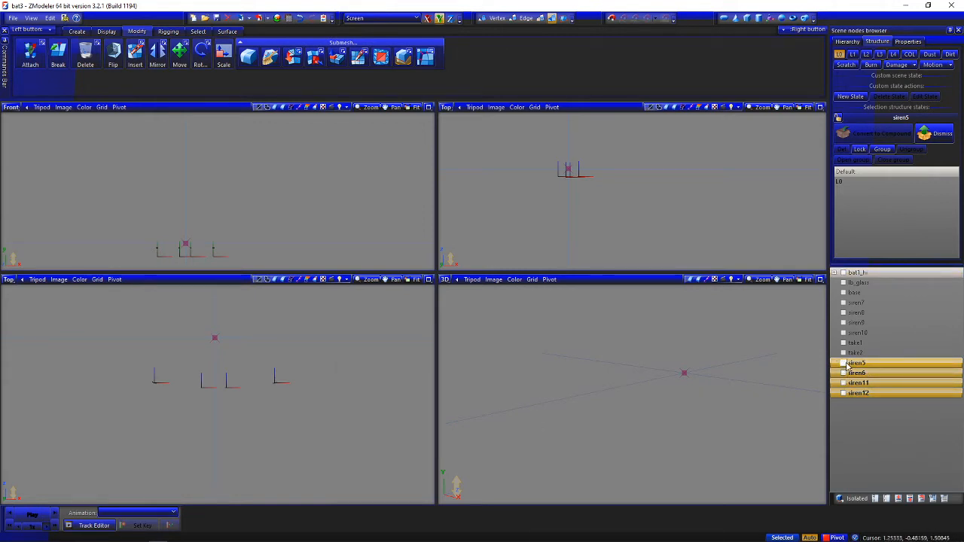
click(896, 292)
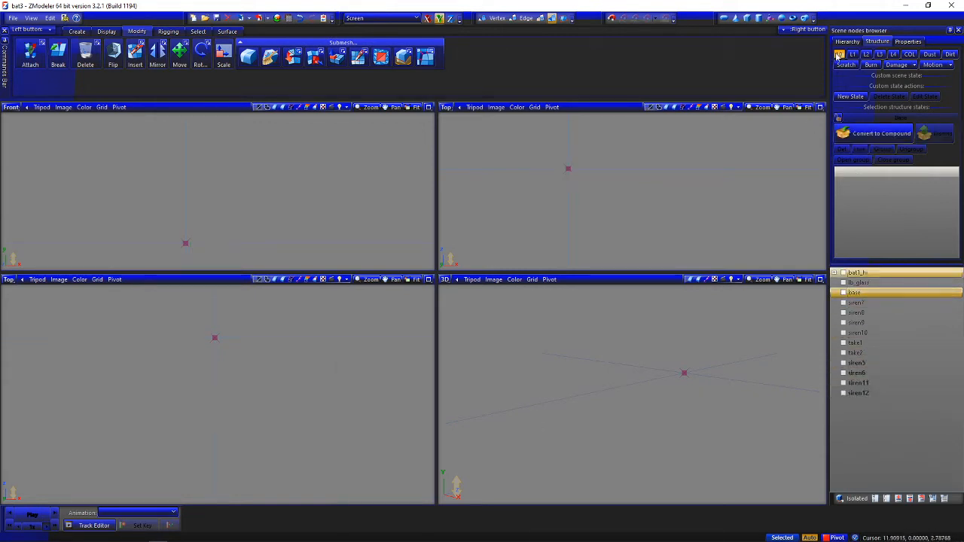
Nest the siren5, siren6, siren11 and siren12 compounds under the chassis node of bat1_hi and collapse the truck's hierarchy
click(868, 363)
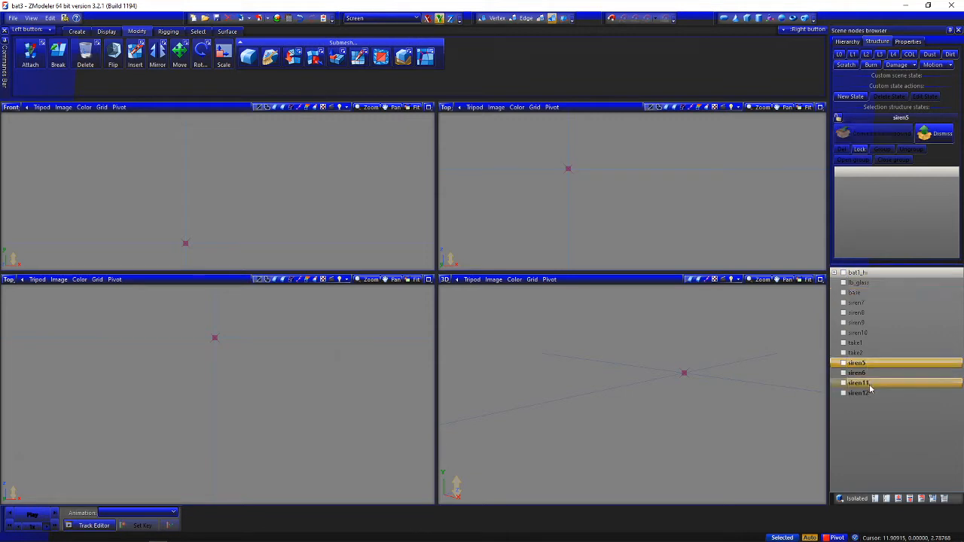
shift+click(871, 391)
click(834, 272)
scroll(904, 402, down, 5)
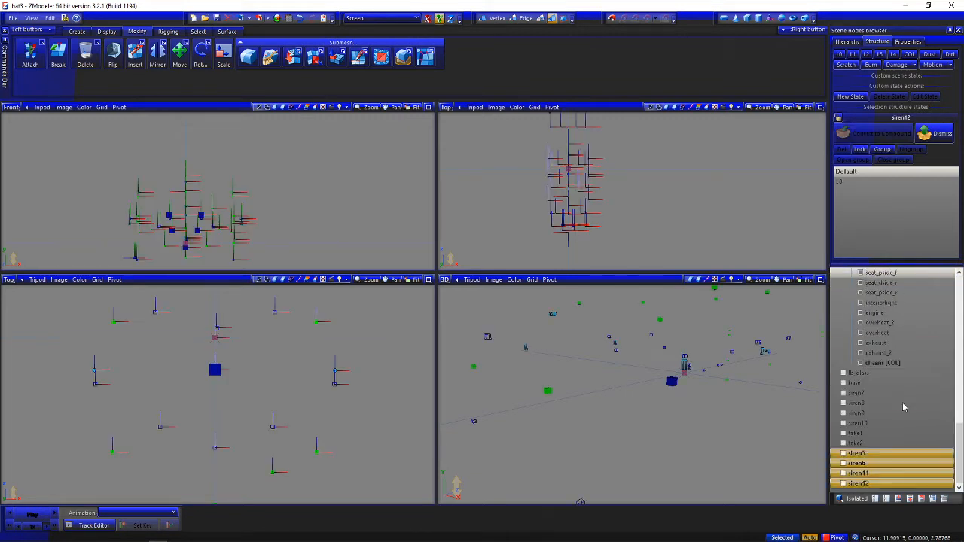
scroll(889, 443, up, 10)
drag(876, 453, 904, 291)
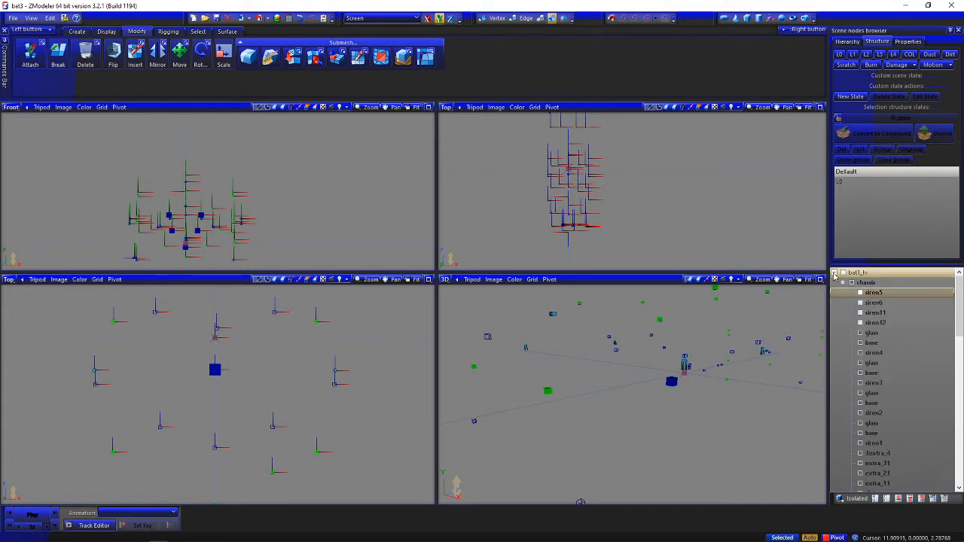
click(834, 274)
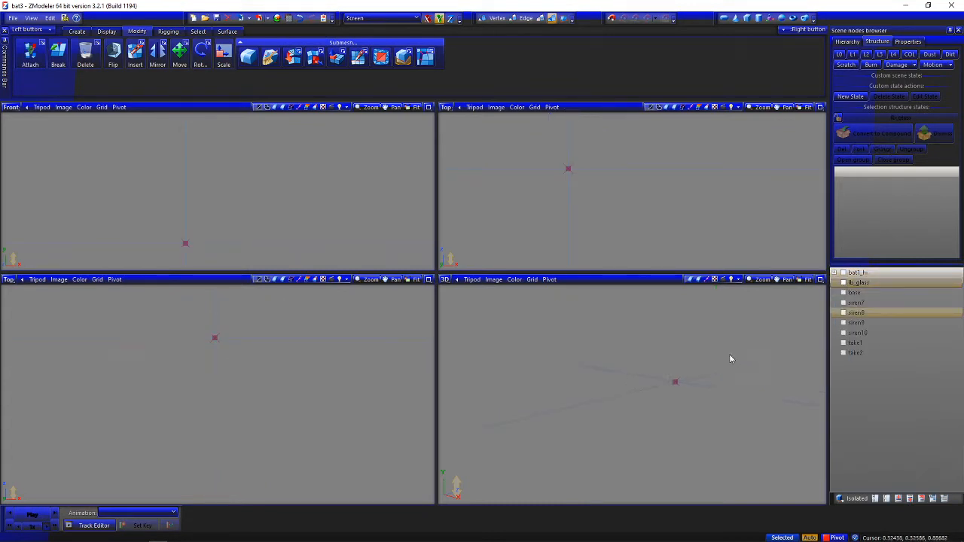
Show the siren7, siren8, siren9 and siren10 meshes and inspect their layout in the top view
click(844, 323)
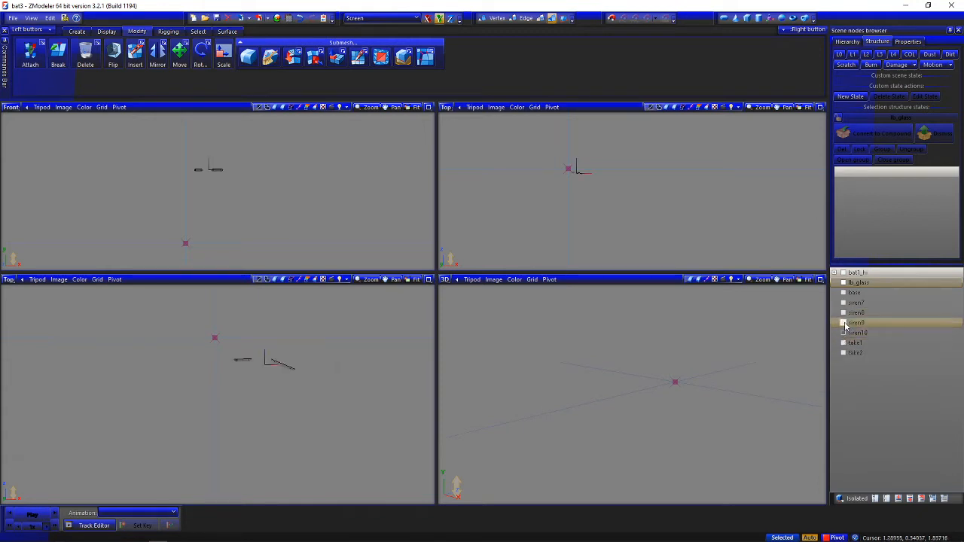
click(845, 312)
click(844, 303)
scroll(173, 364, up, 5)
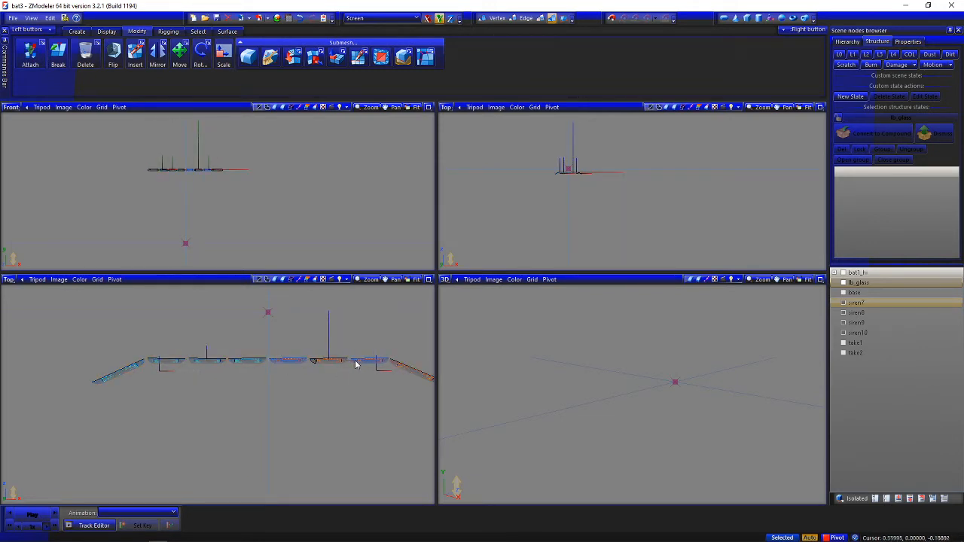
middle_drag(317, 366, 272, 370)
scroll(185, 364, down, 2)
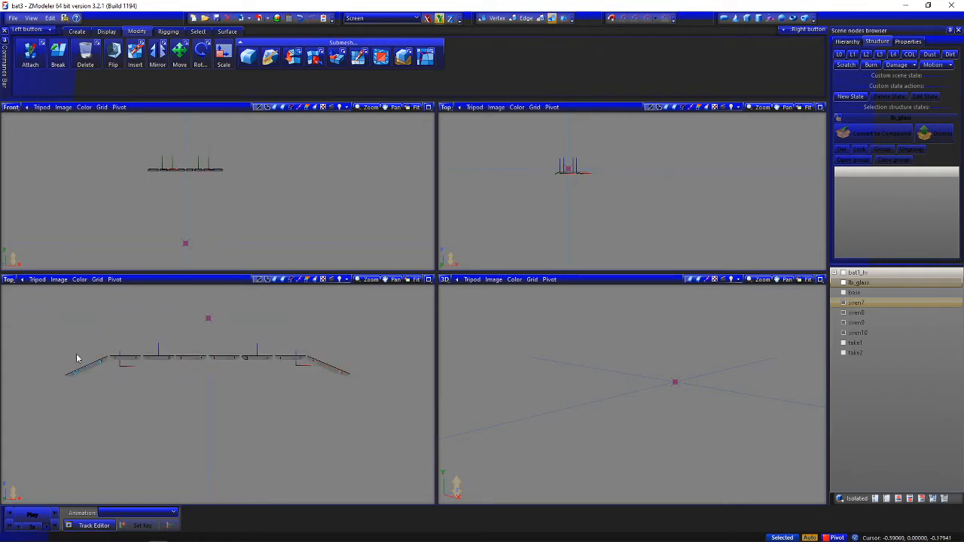
Select the siren7 to siren10 meshes and try resetting their local axes to the parent
drag(43, 325, 334, 407)
drag(389, 418, 390, 418)
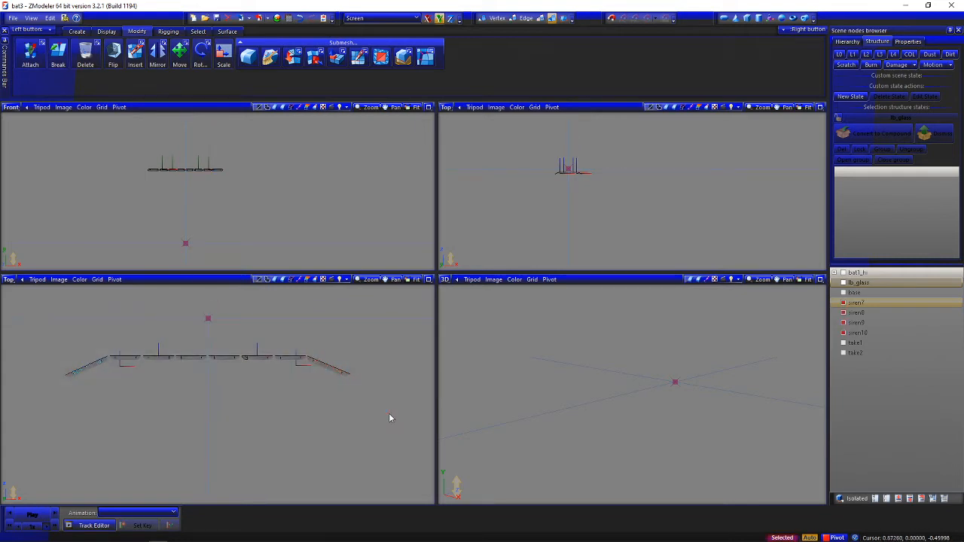
click(106, 30)
click(192, 65)
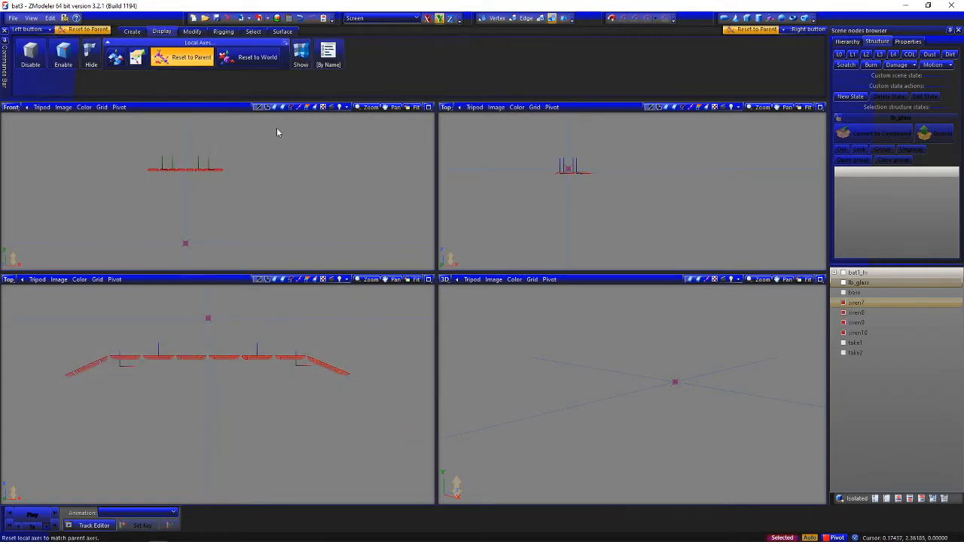
click(192, 31)
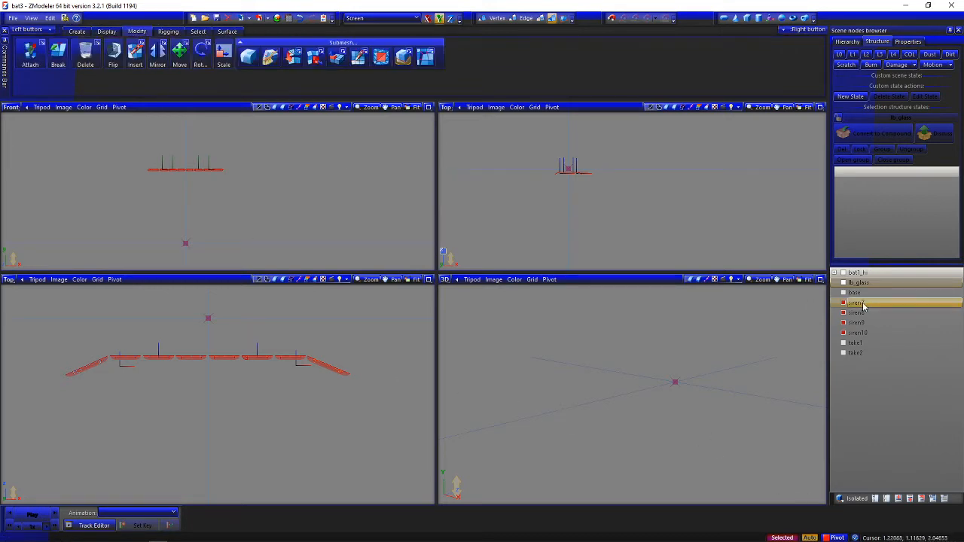
Copy the selected siren7 to siren10 meshes and undo the copy
click(76, 31)
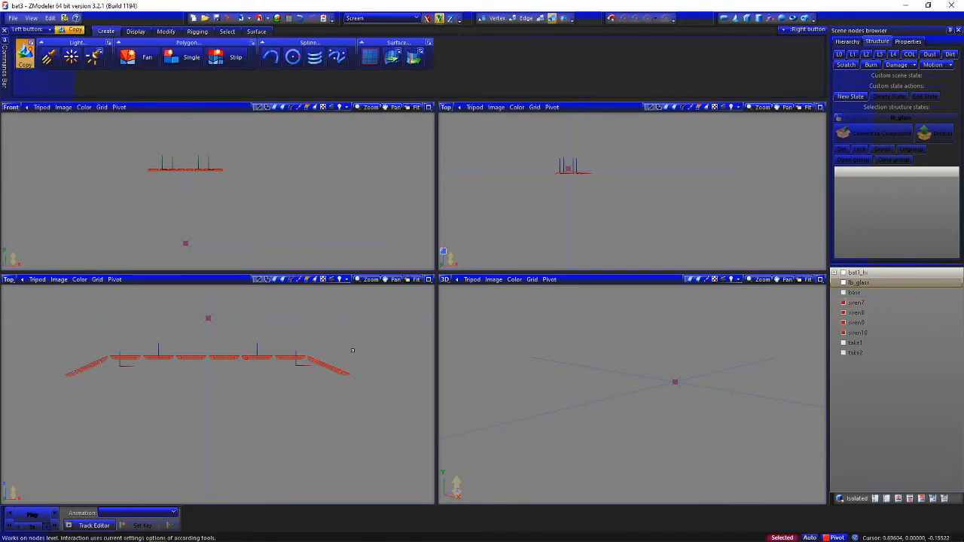
click(352, 350)
click(166, 31)
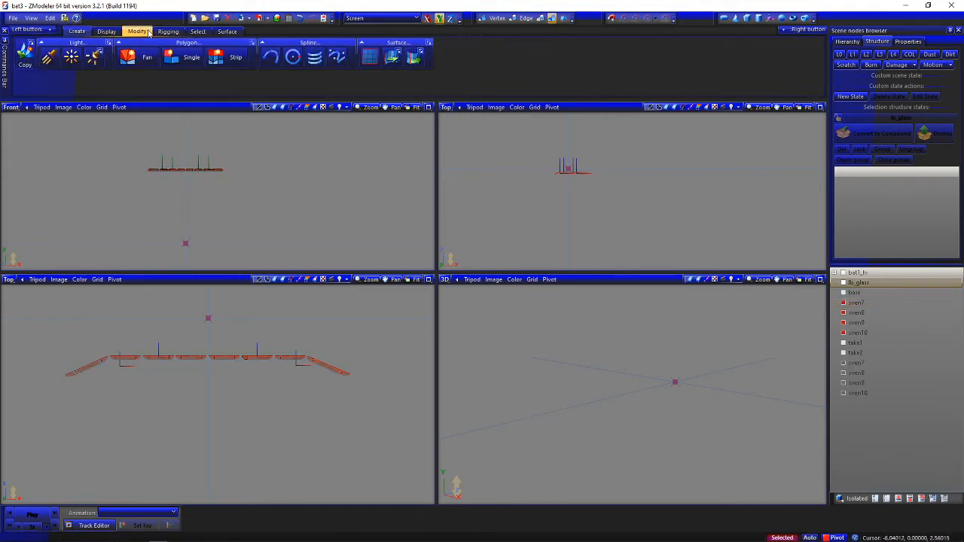
click(300, 18)
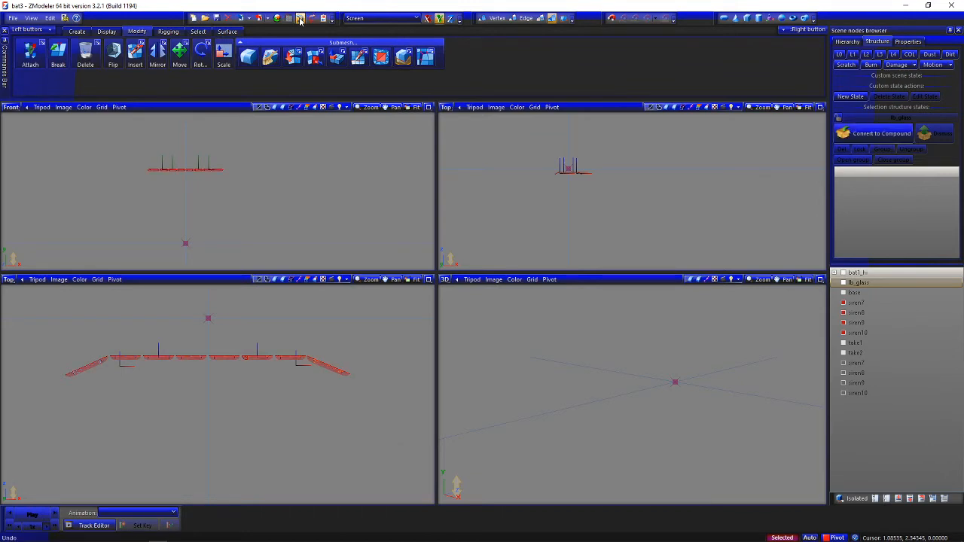
Show base and lb_glass, select them together with the siren7 to siren10 meshes, and copy all six
click(843, 292)
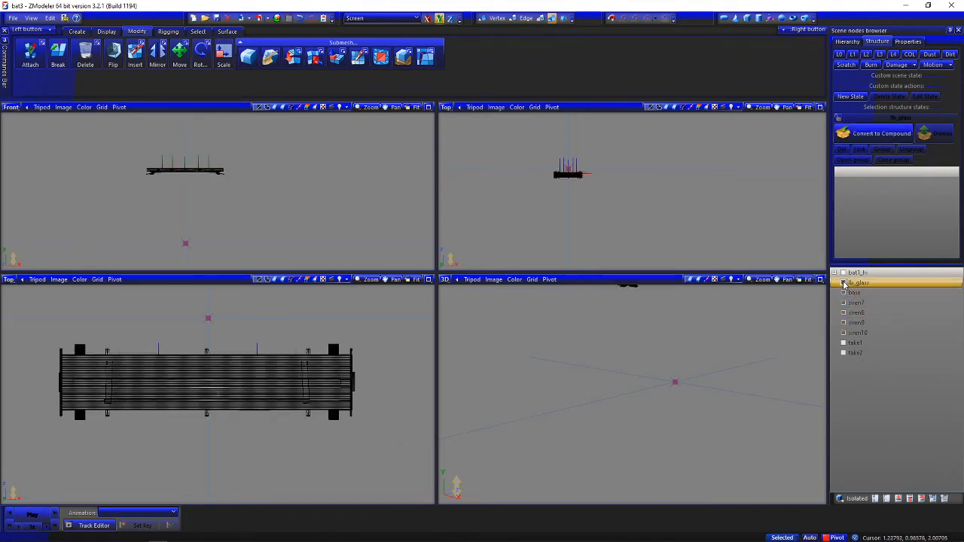
click(843, 283)
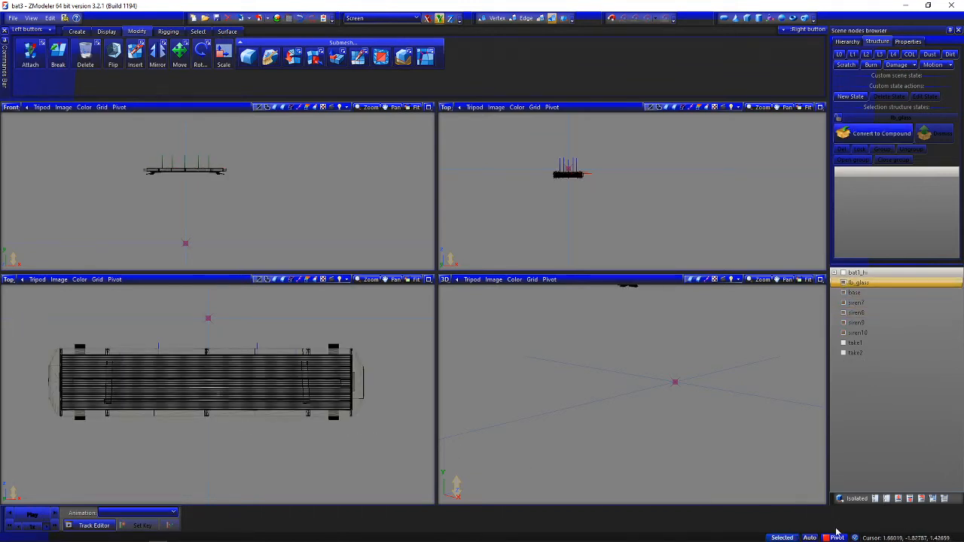
drag(395, 328, 19, 441)
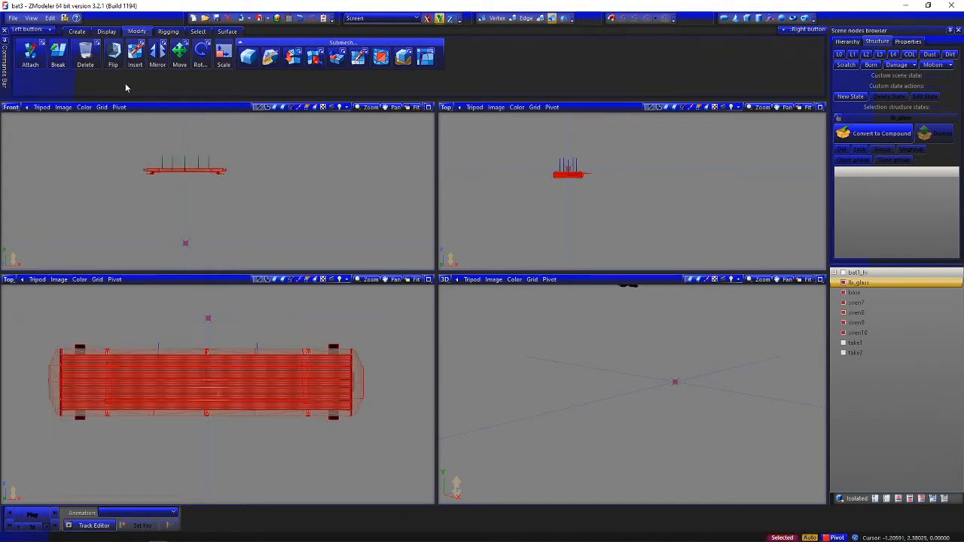
click(116, 31)
click(78, 31)
click(26, 54)
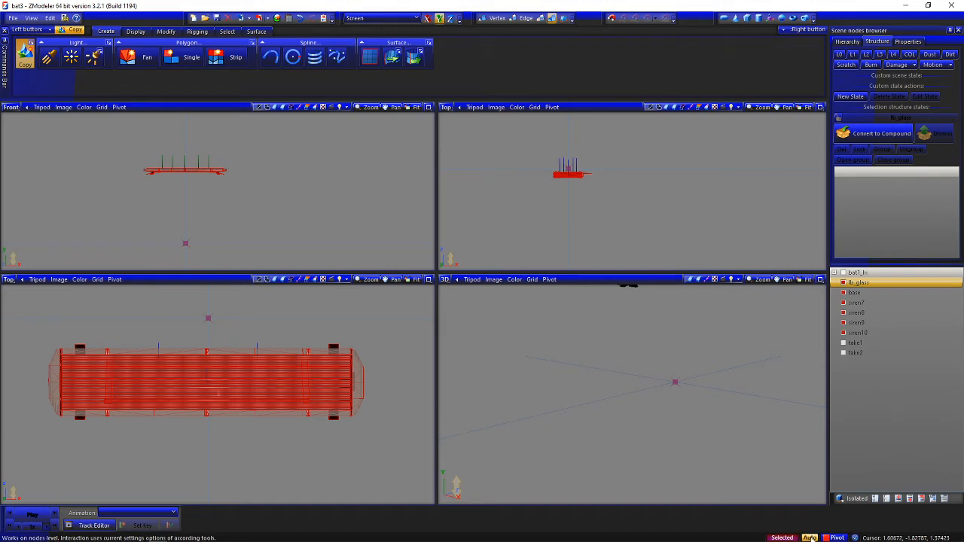
click(383, 356)
click(30, 67)
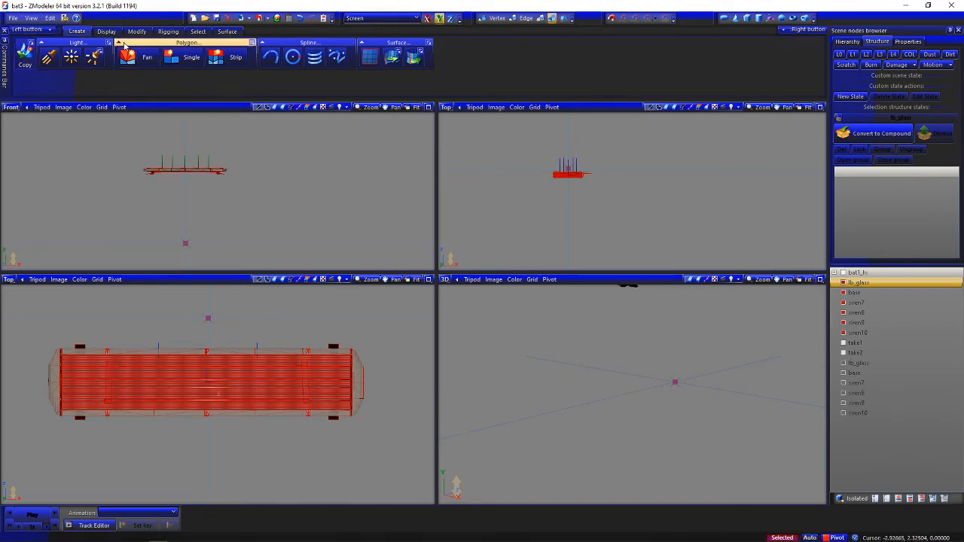
Clear the selection and convert the copied lb_glass, base and siren7 to siren10 nodes to dummies
click(136, 34)
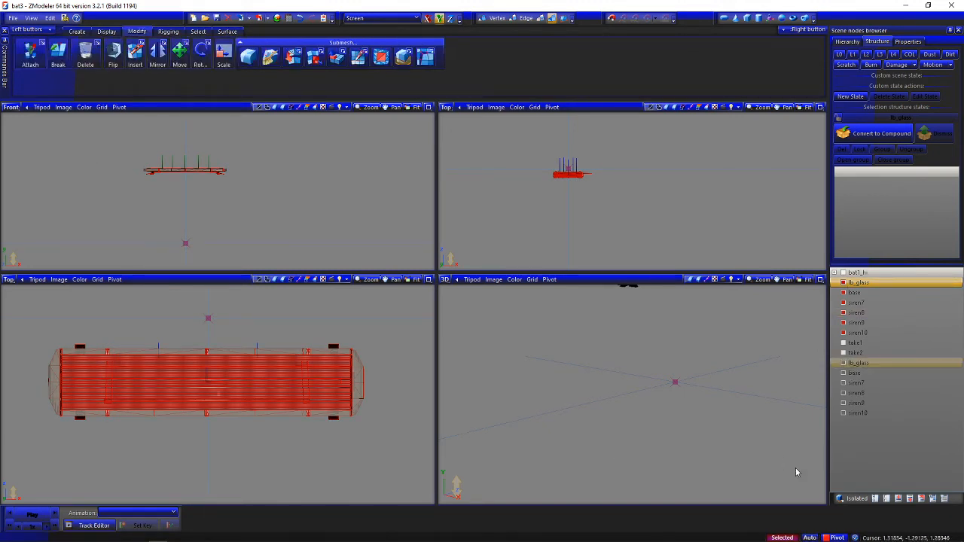
click(809, 537)
click(405, 341)
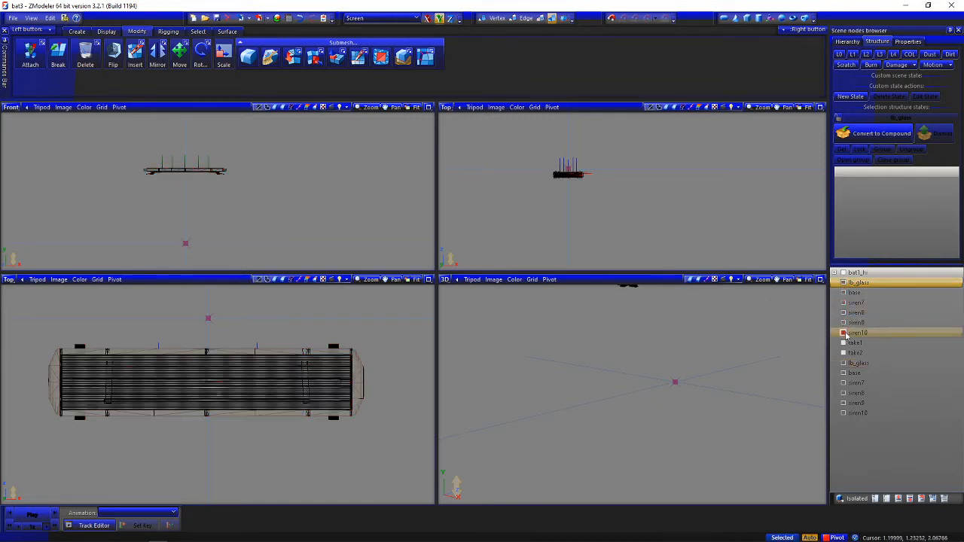
drag(859, 286, 887, 281)
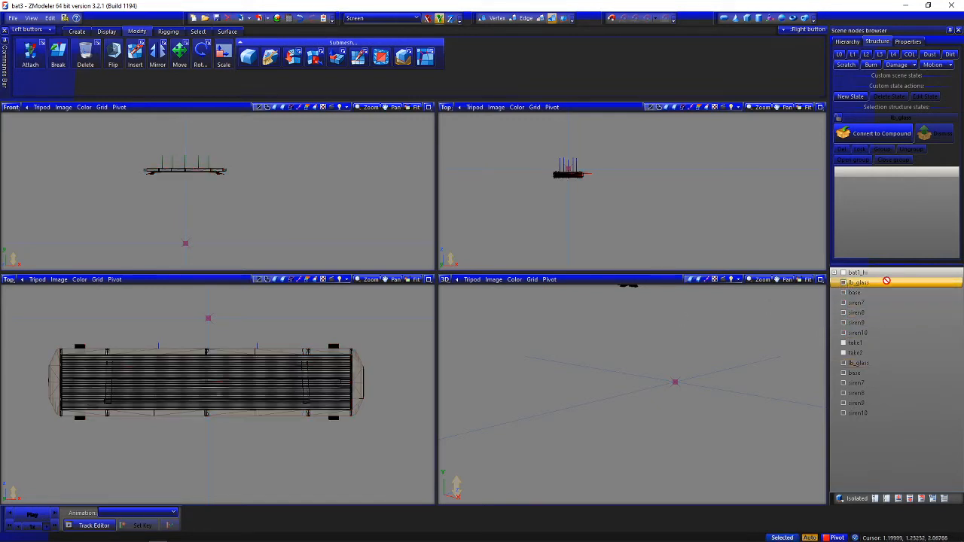
click(873, 364)
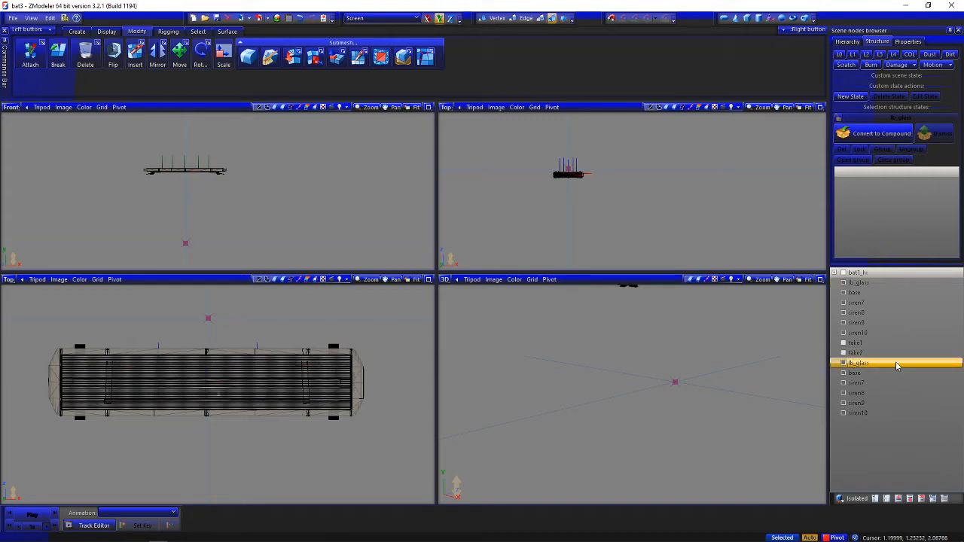
shift+click(881, 413)
right_click(881, 414)
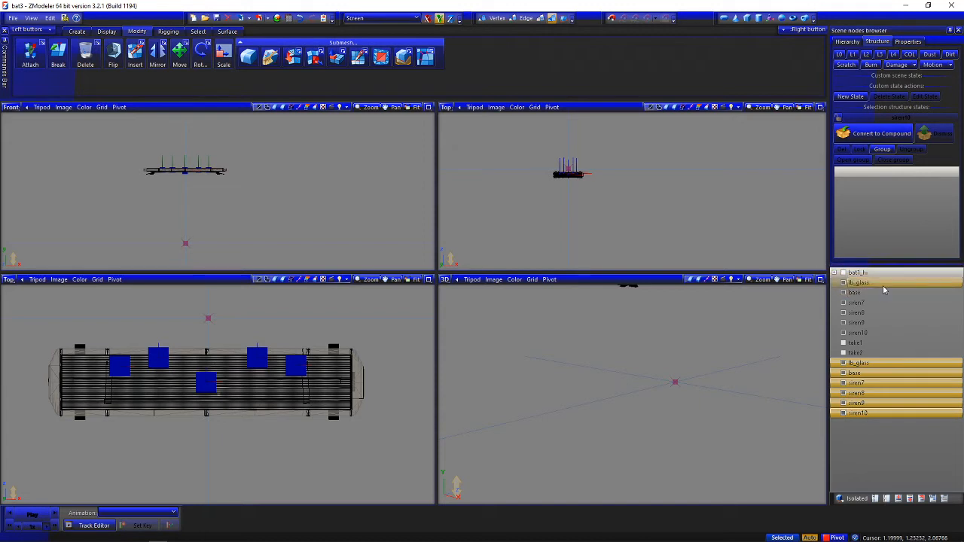
Nest the original lb_glass and base meshes under their matching dummies
drag(862, 284, 879, 364)
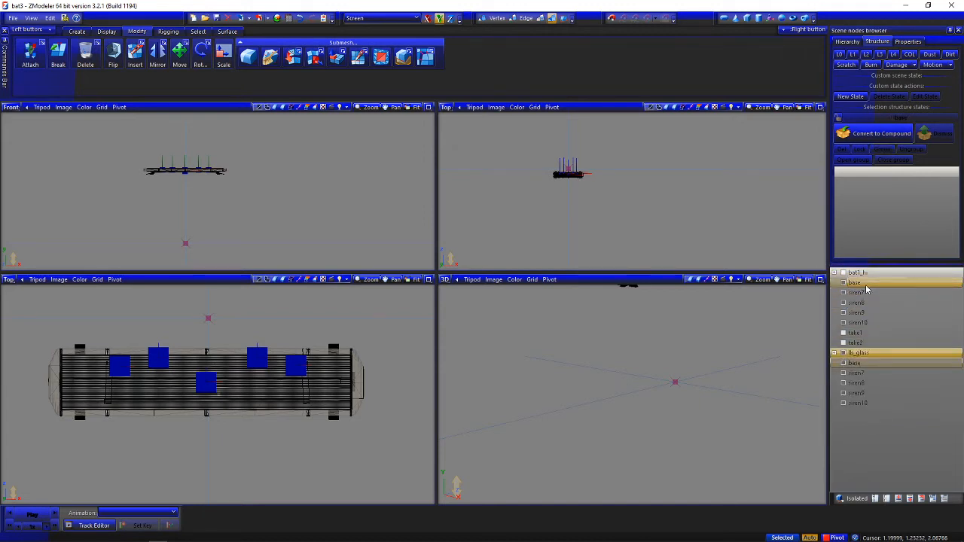
click(852, 285)
drag(887, 283, 883, 364)
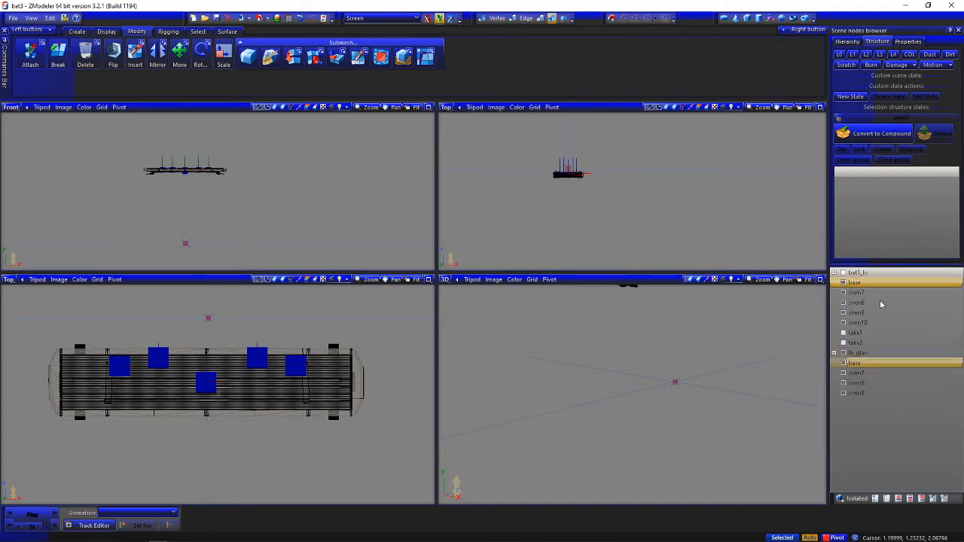
Nest the original siren7, siren8, siren9 and siren10 meshes under their matching dummies
click(853, 284)
drag(853, 285, 889, 363)
click(888, 284)
drag(888, 284, 877, 362)
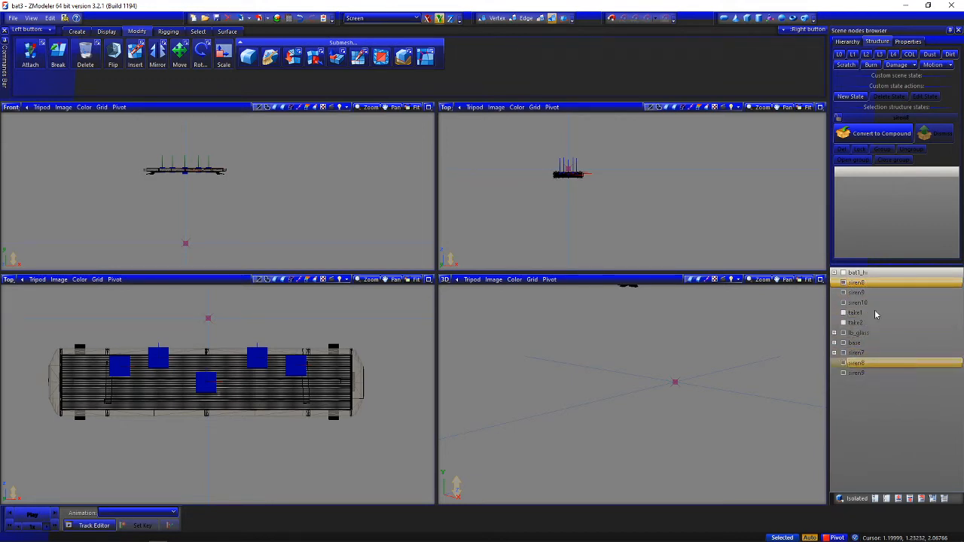
click(880, 283)
drag(884, 279, 884, 363)
click(864, 282)
drag(864, 282, 871, 364)
Expand the six lightbar dummies and hide the lb_glass, base and siren7 to siren10 meshes nested inside them
click(835, 353)
click(835, 343)
click(835, 332)
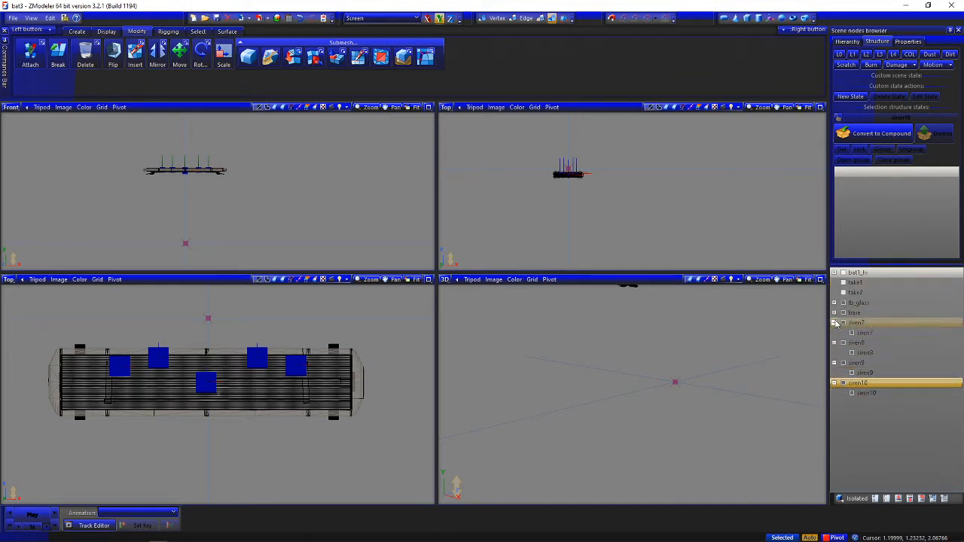
click(834, 322)
click(835, 312)
click(835, 302)
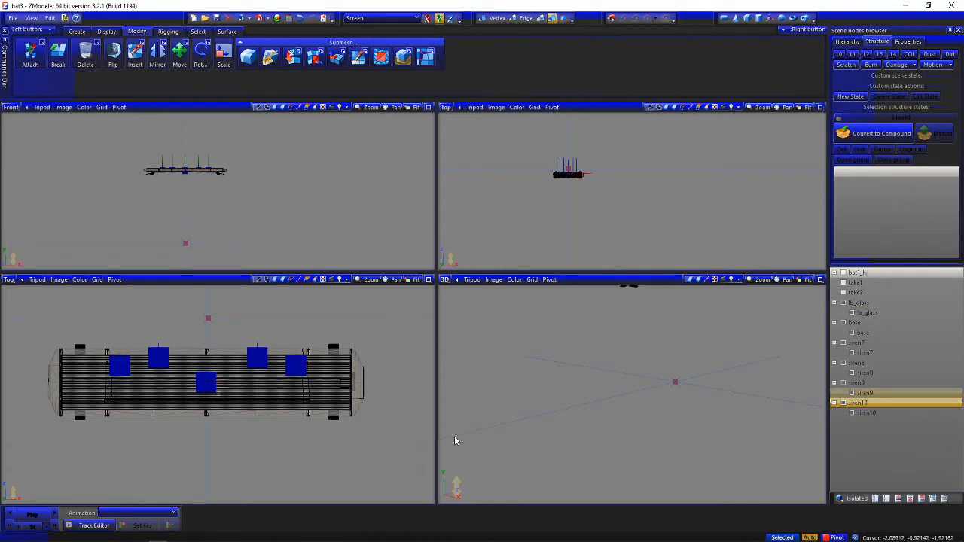
click(852, 333)
click(852, 353)
click(852, 373)
click(853, 393)
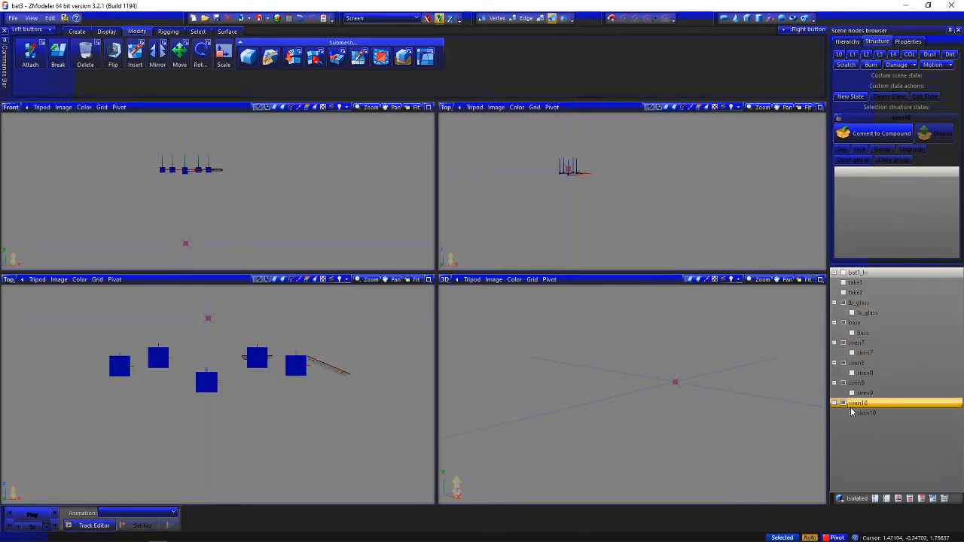
click(852, 413)
Select the six lightbar dummies, show the truck in L0, and move the dummies straight down about 1.56 units into the truck's interior
drag(117, 357, 337, 416)
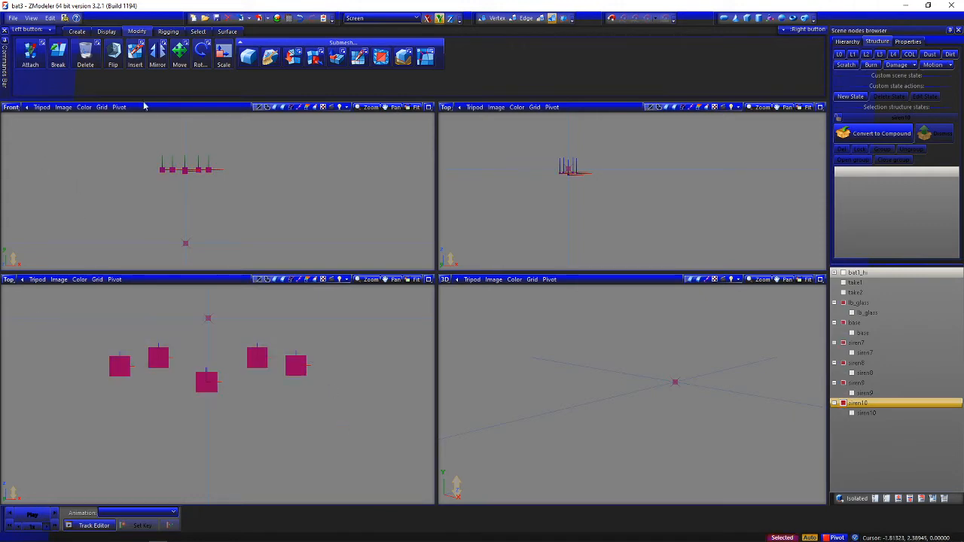
click(179, 55)
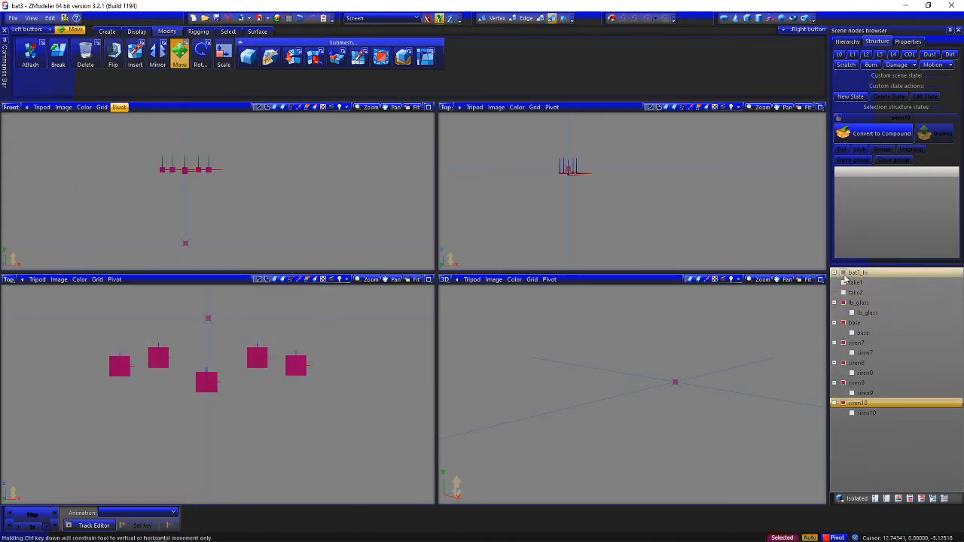
click(844, 274)
click(838, 57)
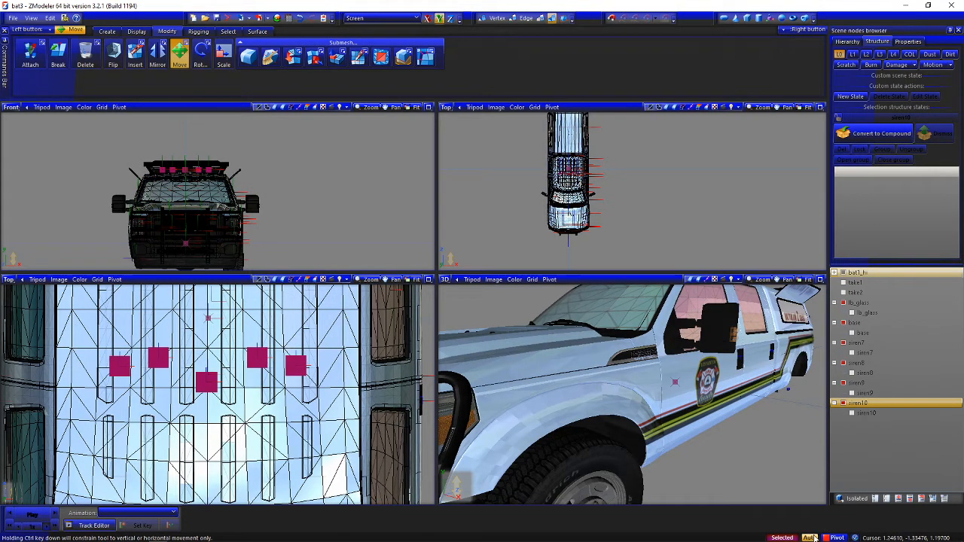
middle_drag(588, 362, 663, 384)
drag(301, 172, 311, 271)
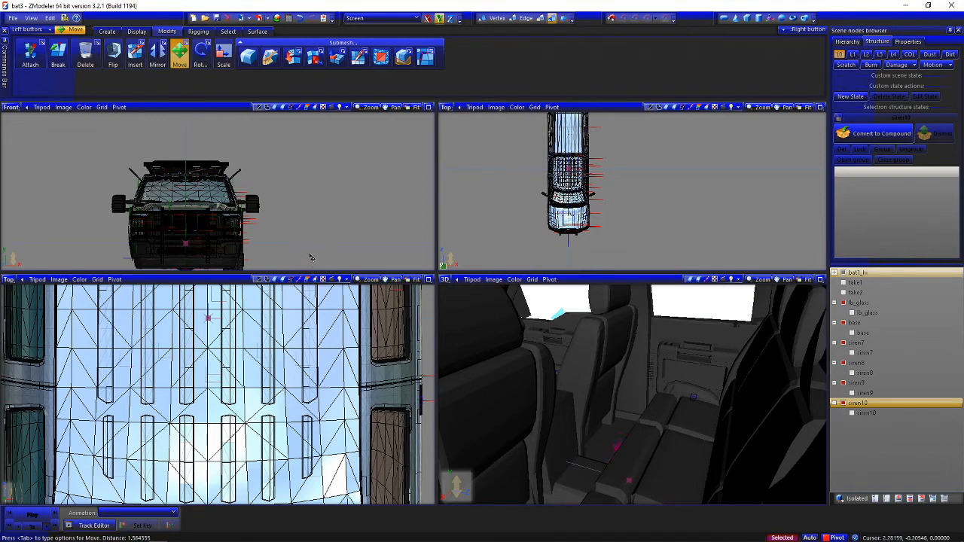
drag(309, 258, 310, 257)
middle_drag(558, 399, 743, 430)
scroll(614, 326, down, 4)
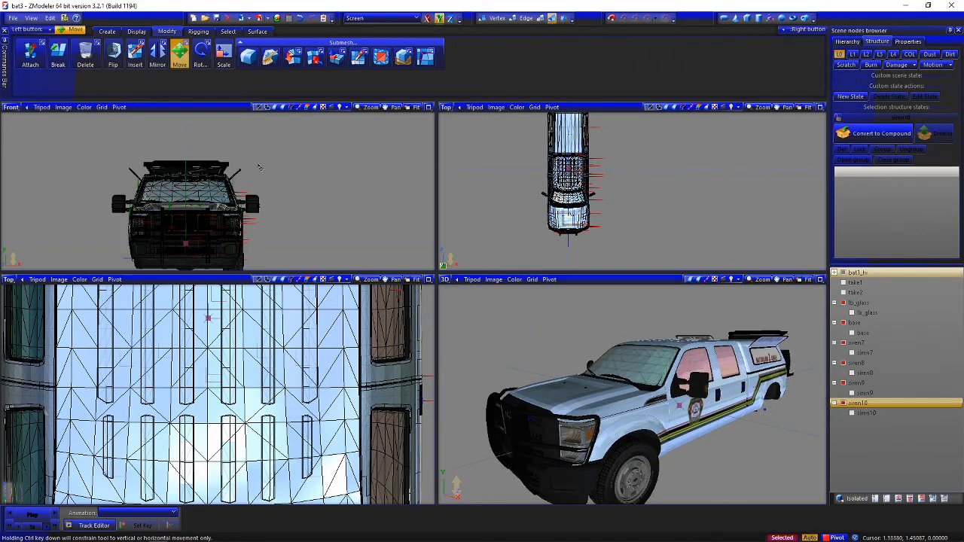
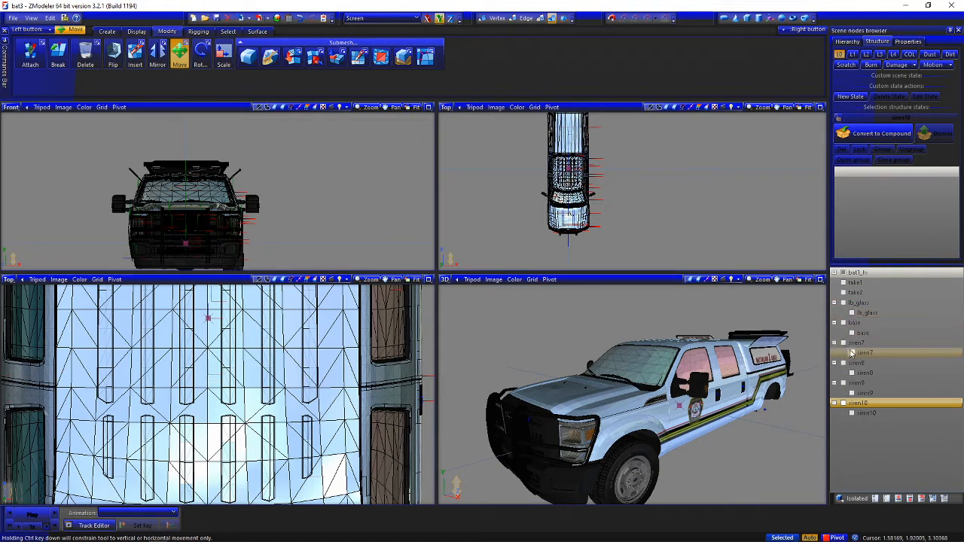
Show the siren7 to siren10 meshes, hide the truck, and reset the selected meshes' local axes to their parents
click(852, 414)
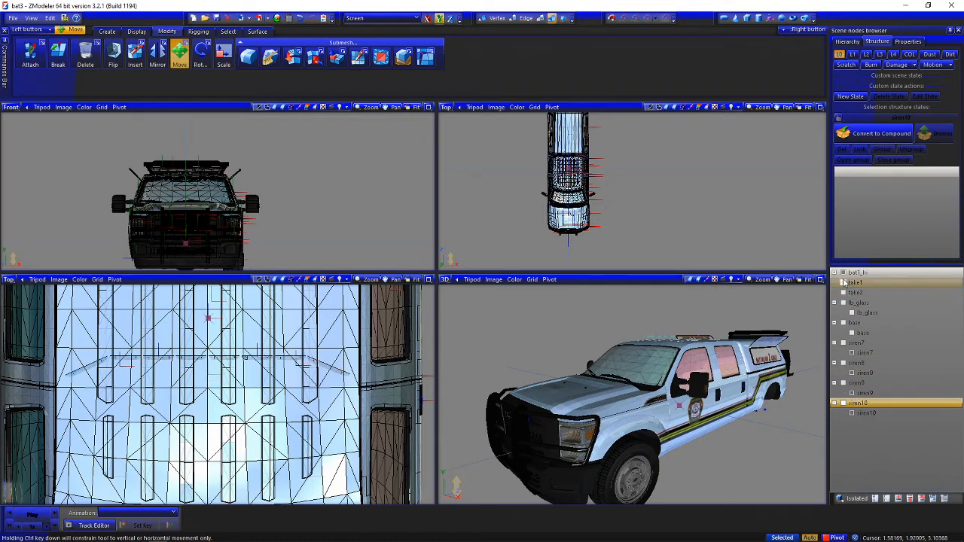
click(843, 273)
drag(27, 339, 407, 429)
click(137, 31)
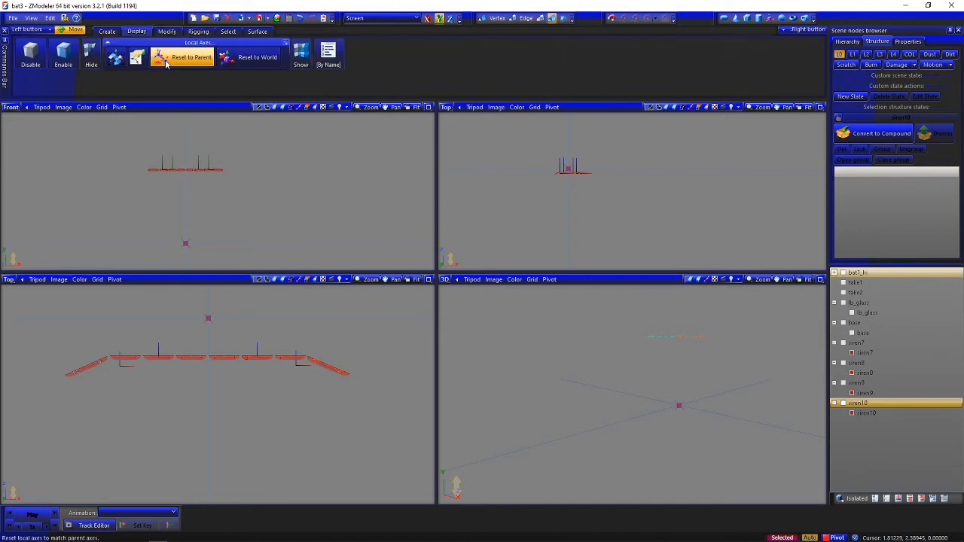
click(182, 59)
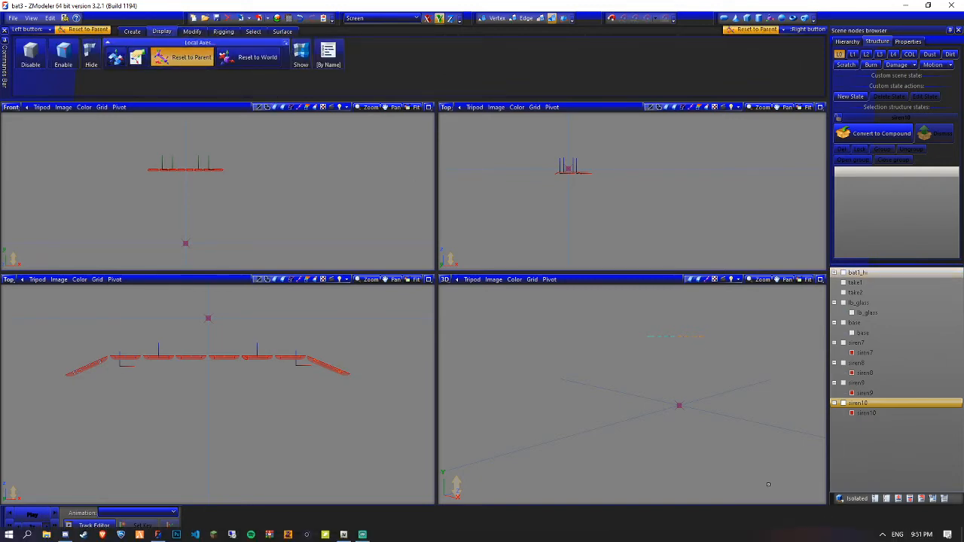
key(super)
key(super)
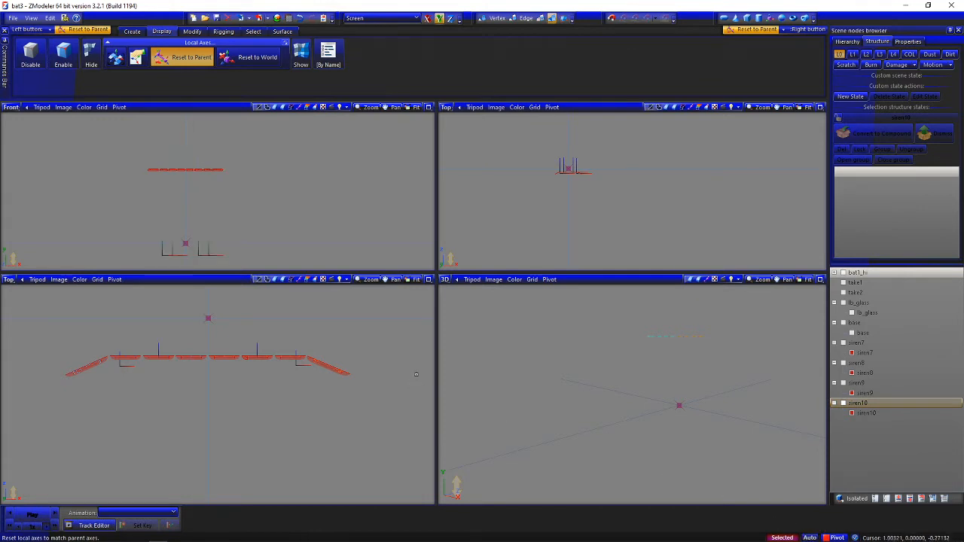
click(182, 59)
click(136, 32)
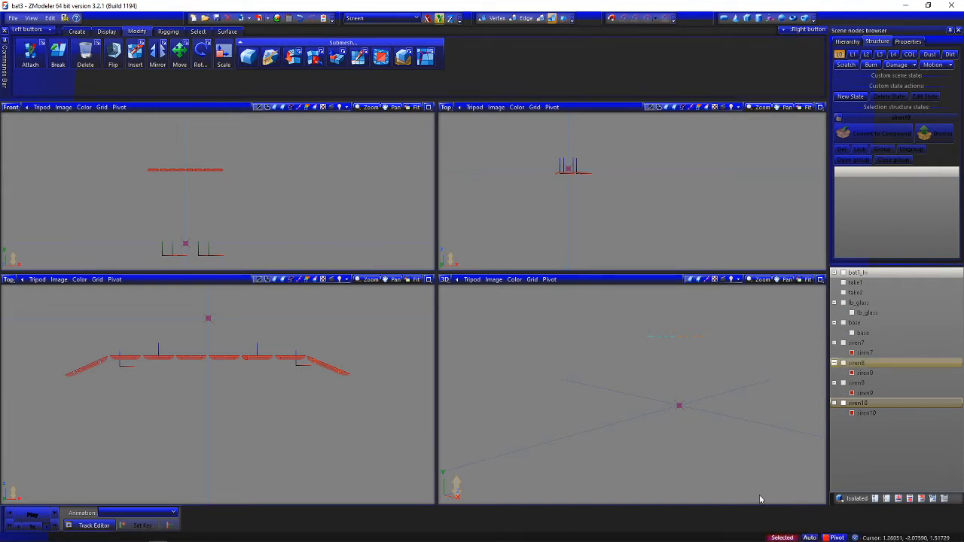
Set the scale of the four siren7 to siren10 meshes to 0.1 on X, Y and Z
click(349, 326)
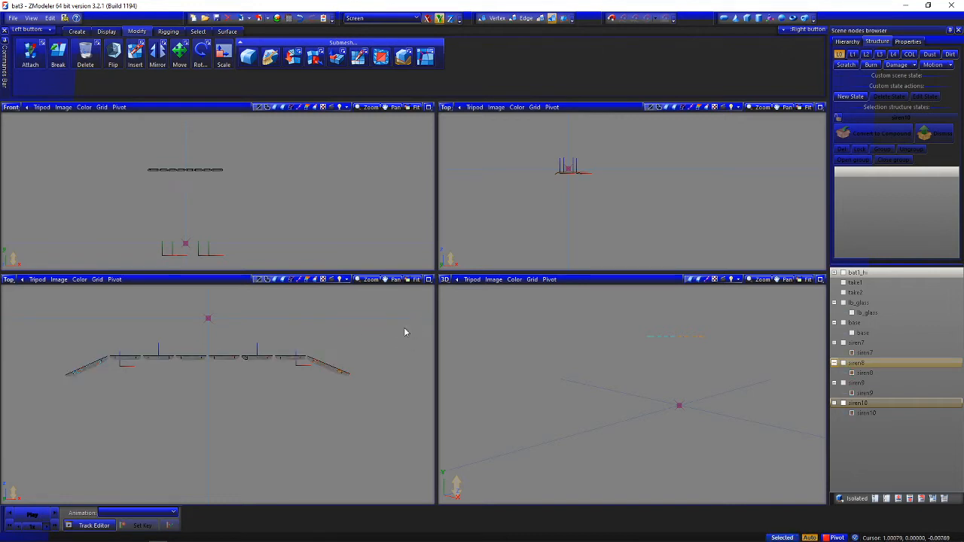
drag(416, 319, 34, 413)
click(908, 41)
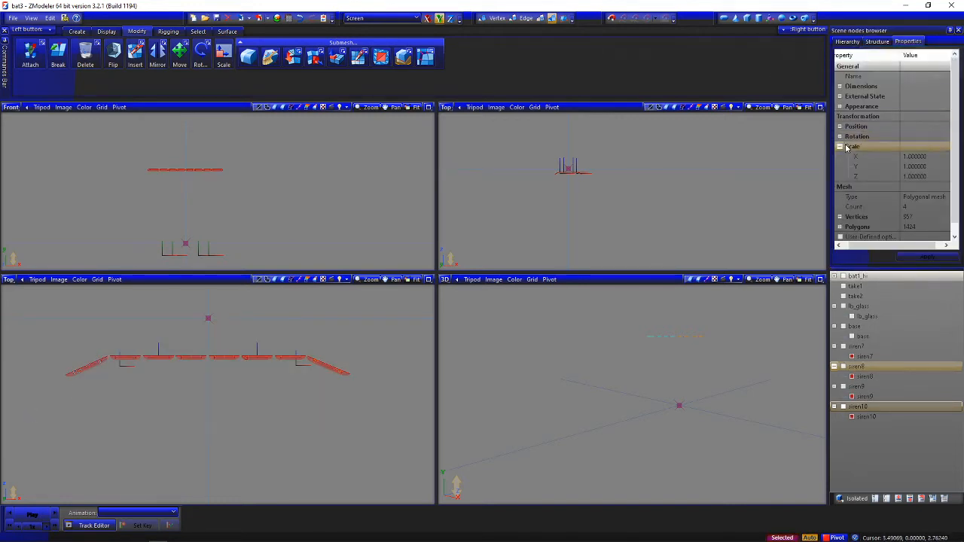
click(927, 157)
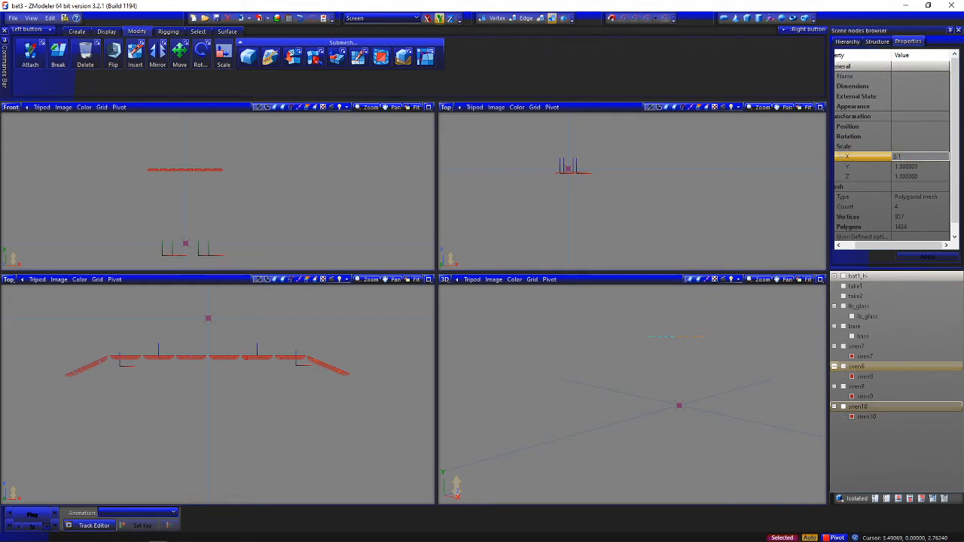
click(921, 166)
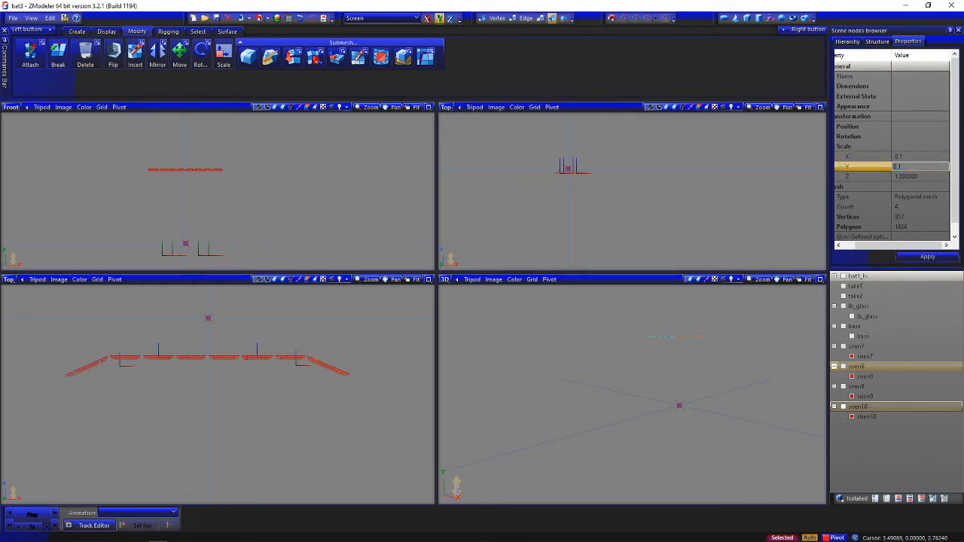
text(0.1)
click(926, 175)
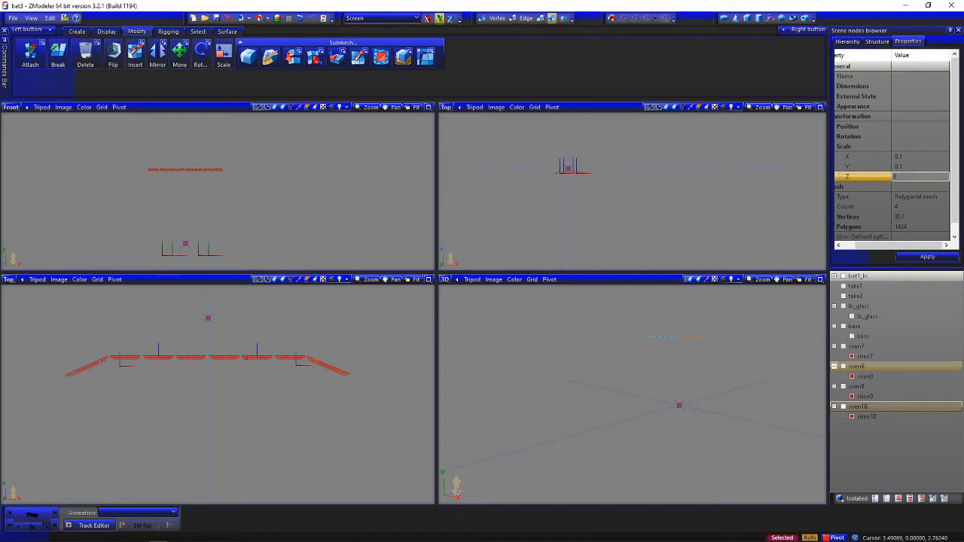
key(Return)
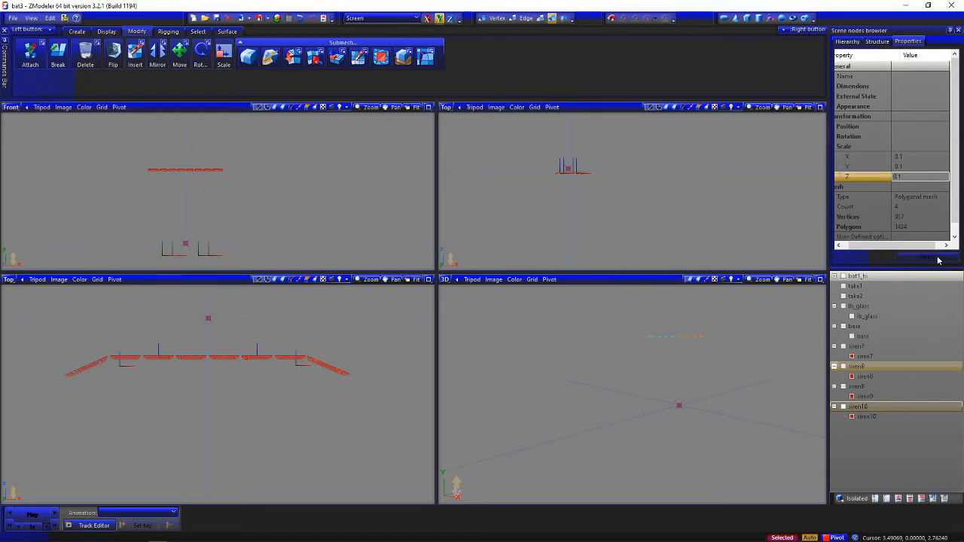
Convert the lb_glass and base dummies to compounds and assign their nested meshes to the L0 state
click(889, 42)
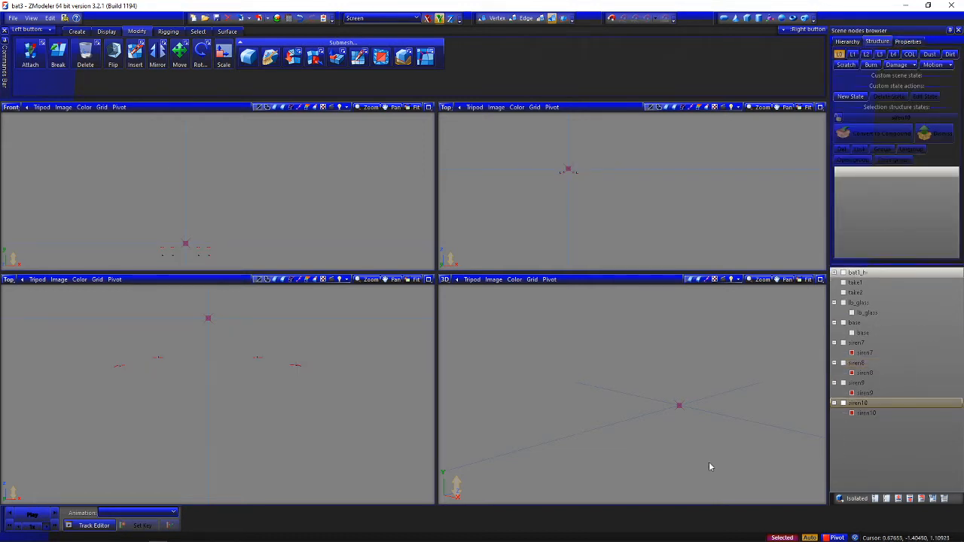
click(887, 303)
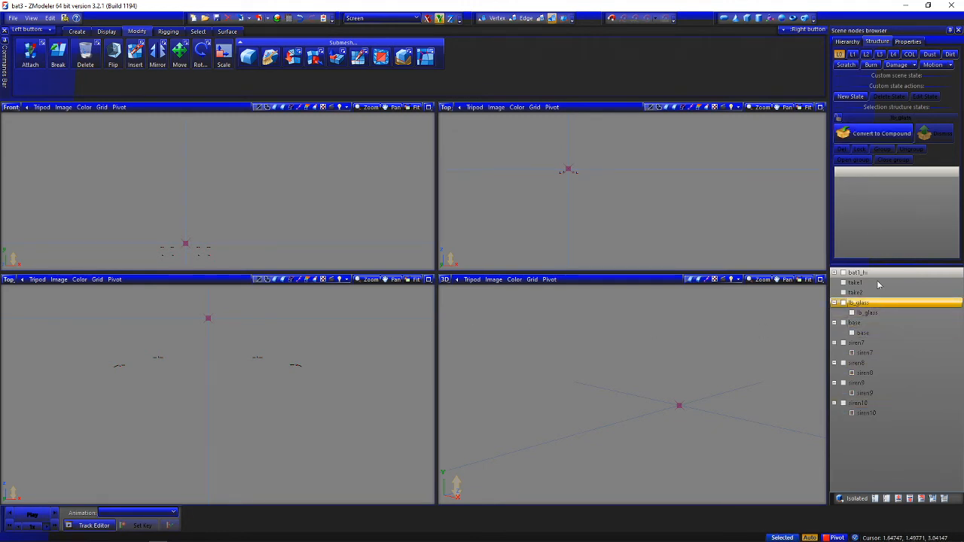
click(840, 118)
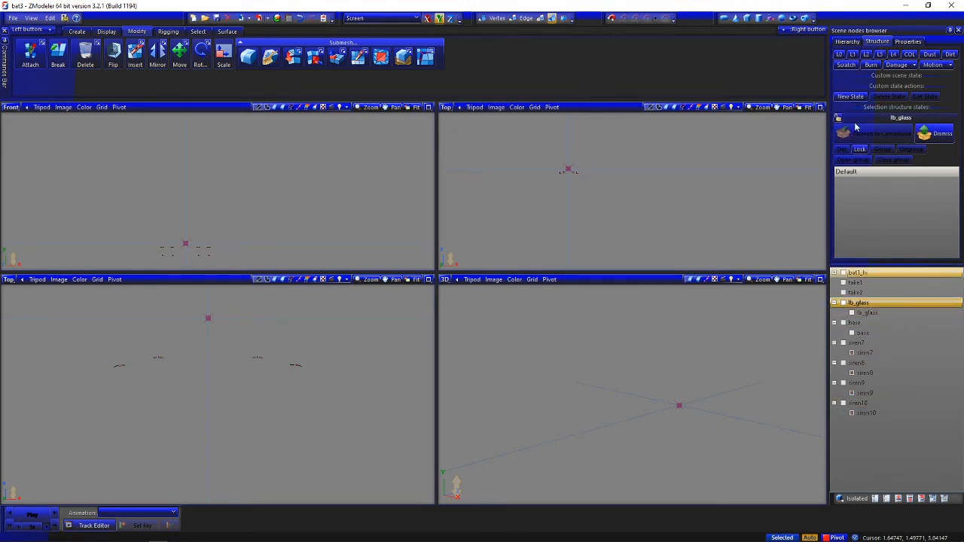
drag(867, 313, 875, 200)
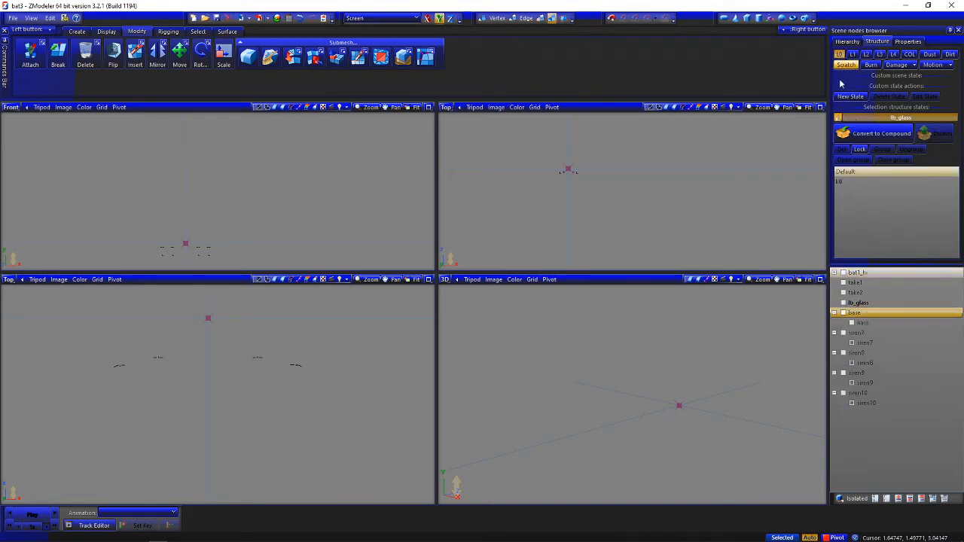
click(846, 120)
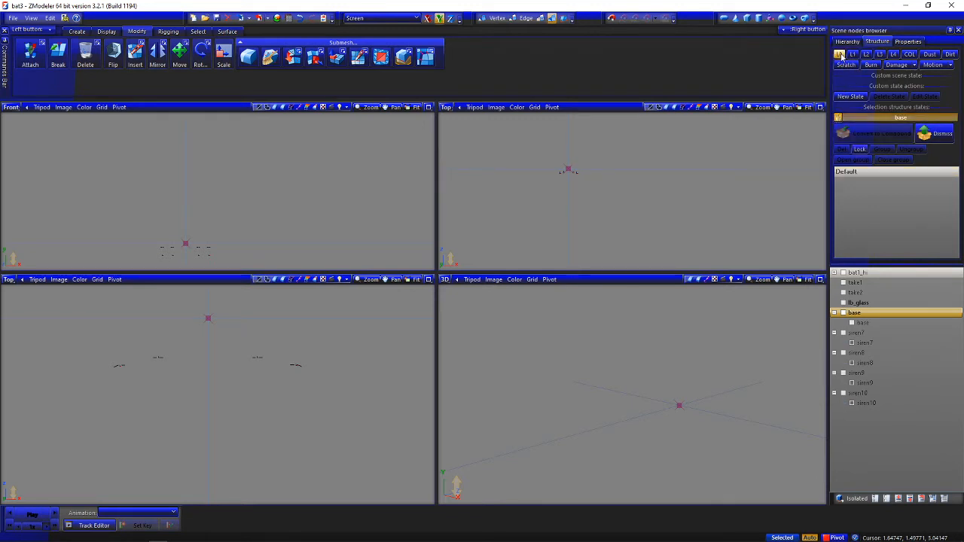
click(878, 324)
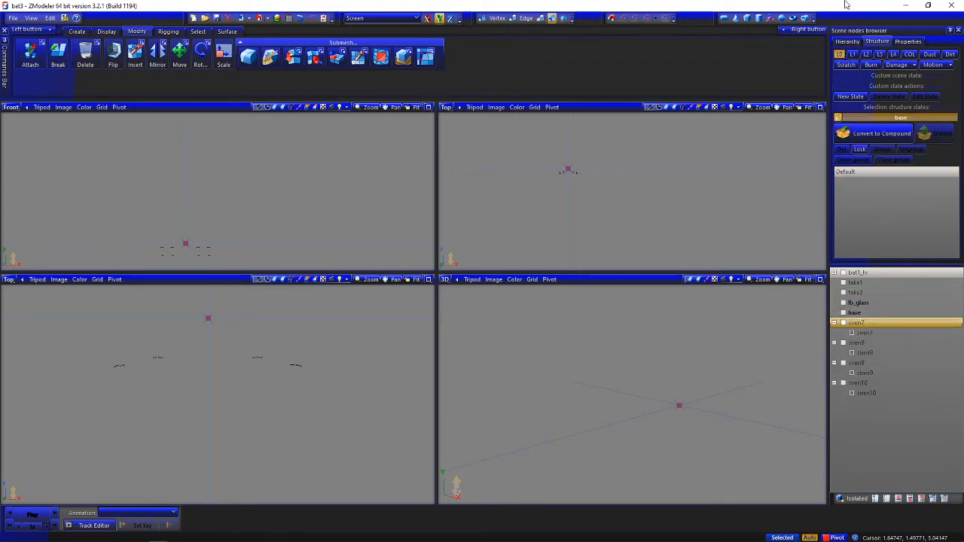
Convert the siren7 and siren8 dummies to compounds and assign their nested meshes to the L0 state
click(847, 121)
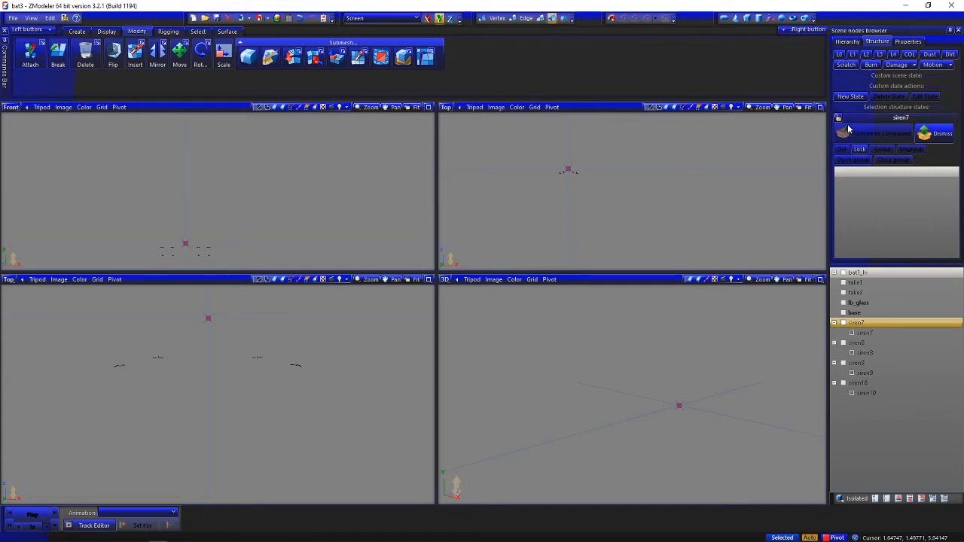
click(838, 119)
click(869, 333)
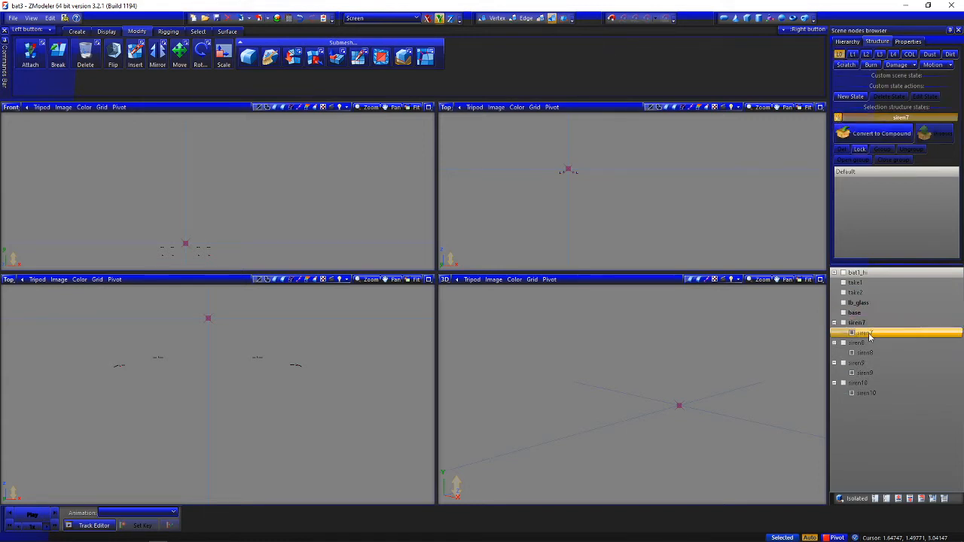
drag(899, 330, 886, 199)
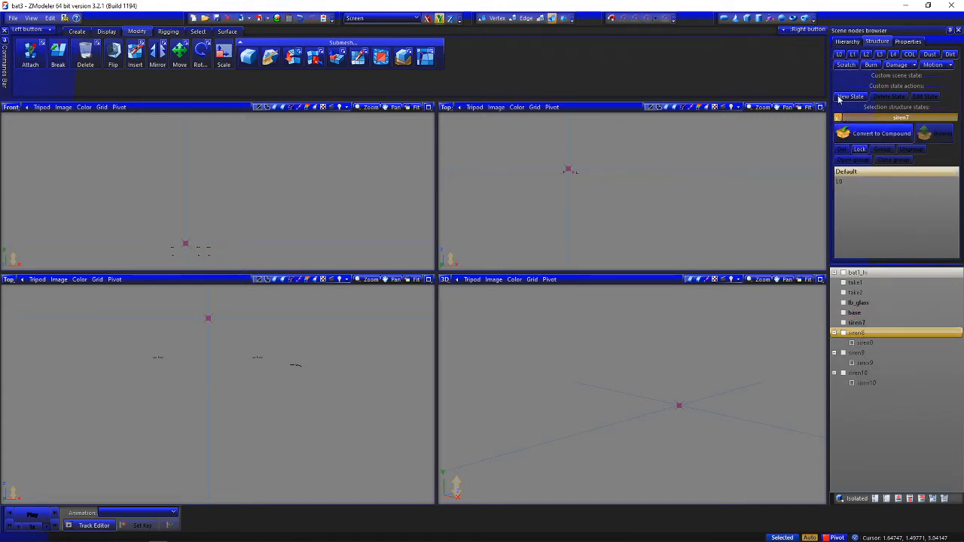
click(839, 117)
click(838, 117)
click(842, 57)
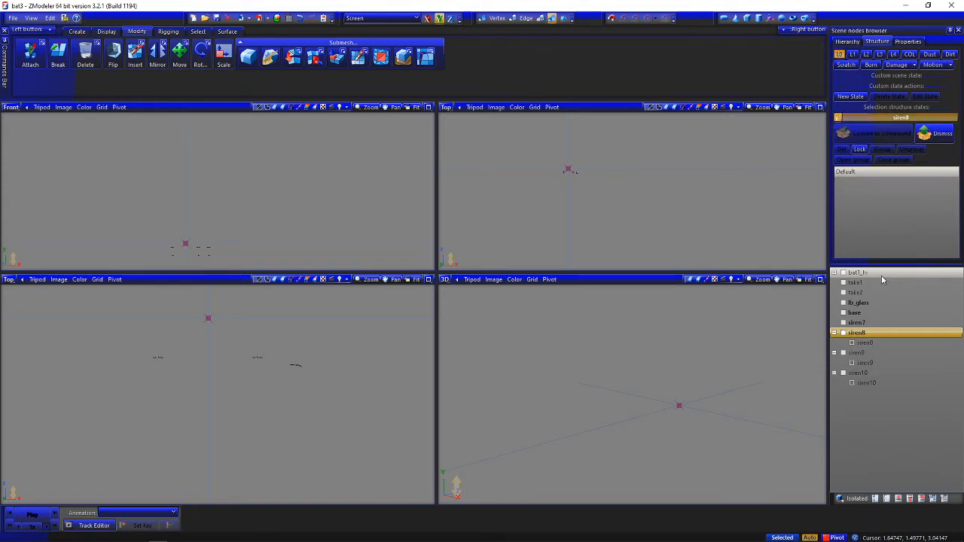
click(870, 344)
drag(870, 343, 864, 204)
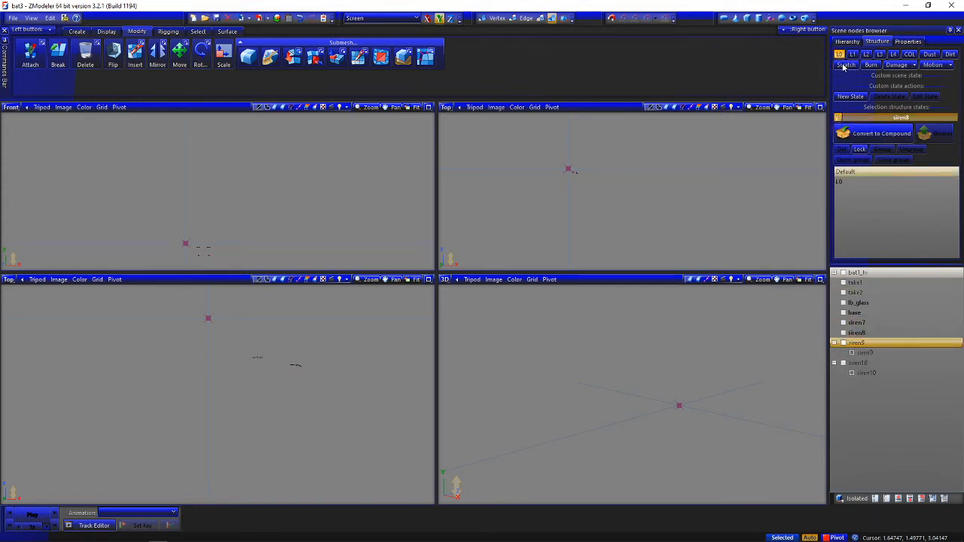
Convert the siren9 and siren10 dummies to compounds and assign their nested meshes to the L0 state
click(838, 118)
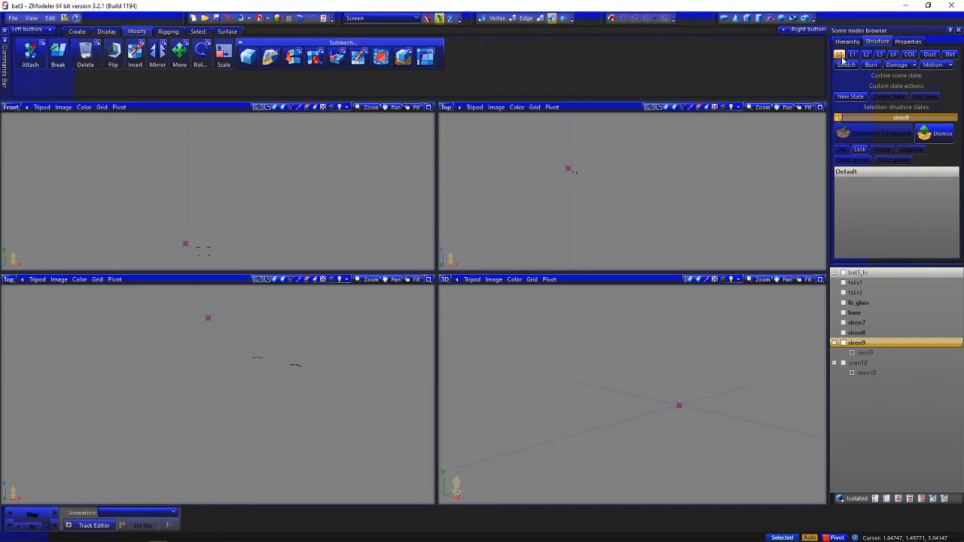
click(874, 353)
drag(886, 354, 882, 172)
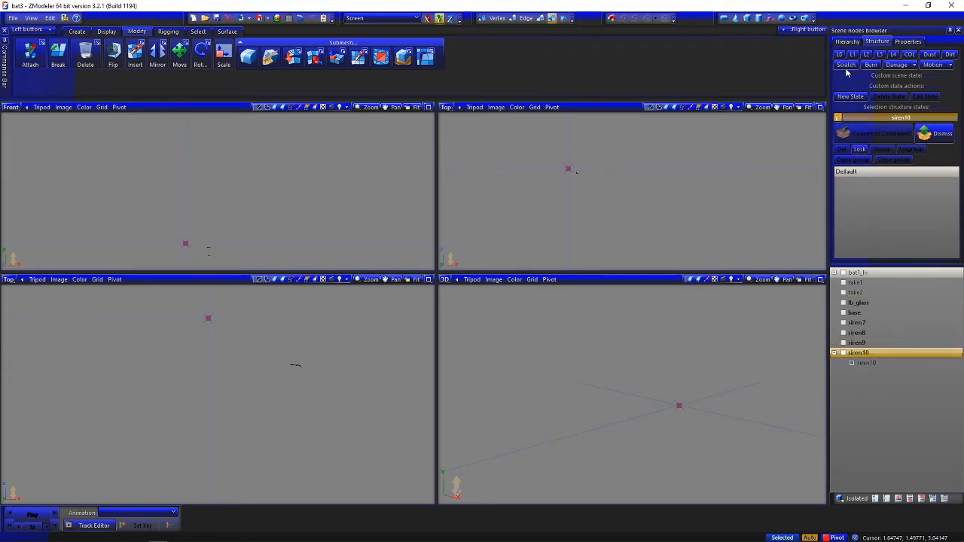
click(862, 364)
drag(879, 361, 889, 237)
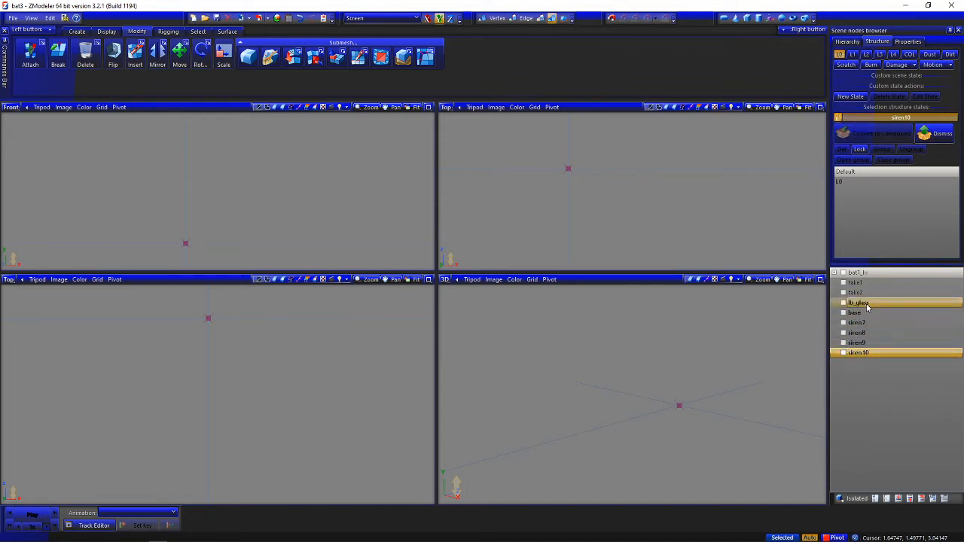
Show the six lightbar compounds and compare their default dummies with their L0 meshes, returning to L0
shift+click(866, 304)
click(843, 303)
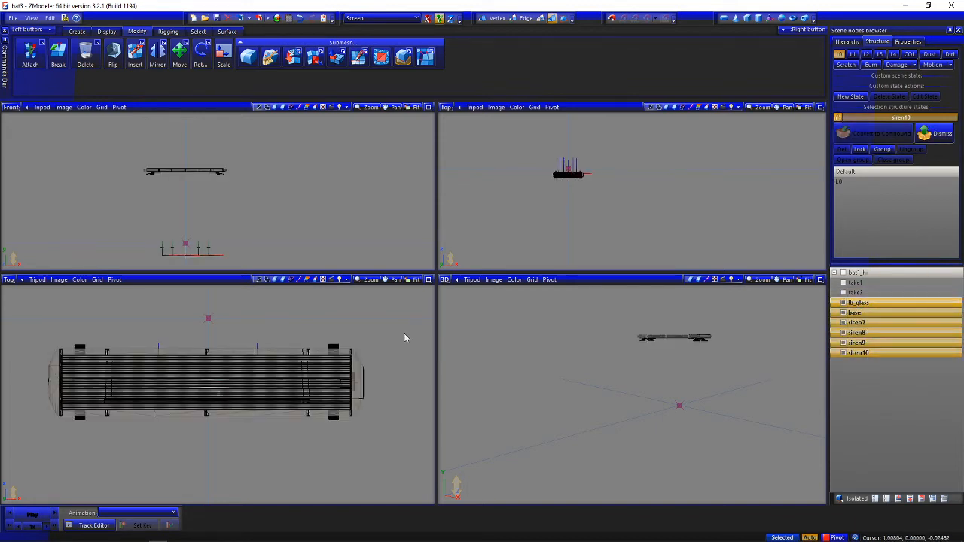
click(840, 55)
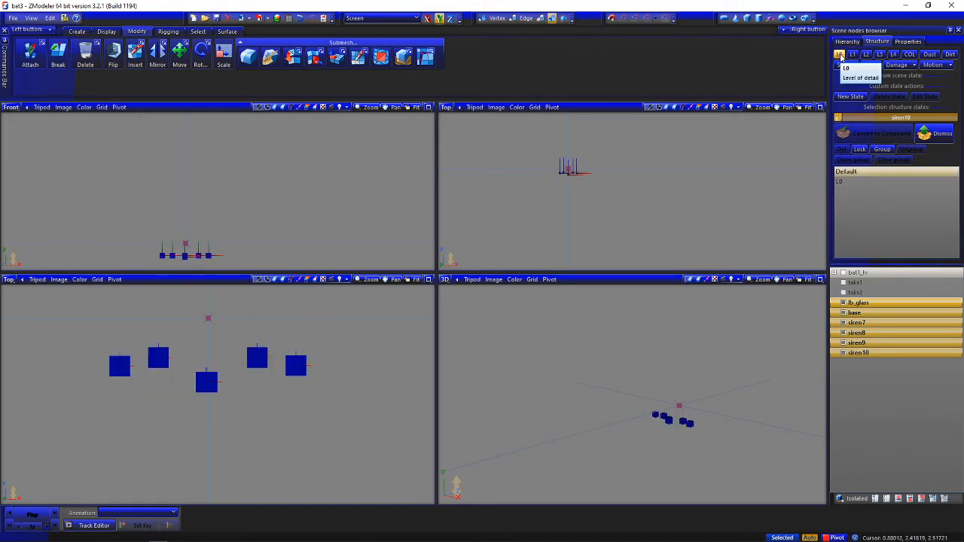
click(841, 56)
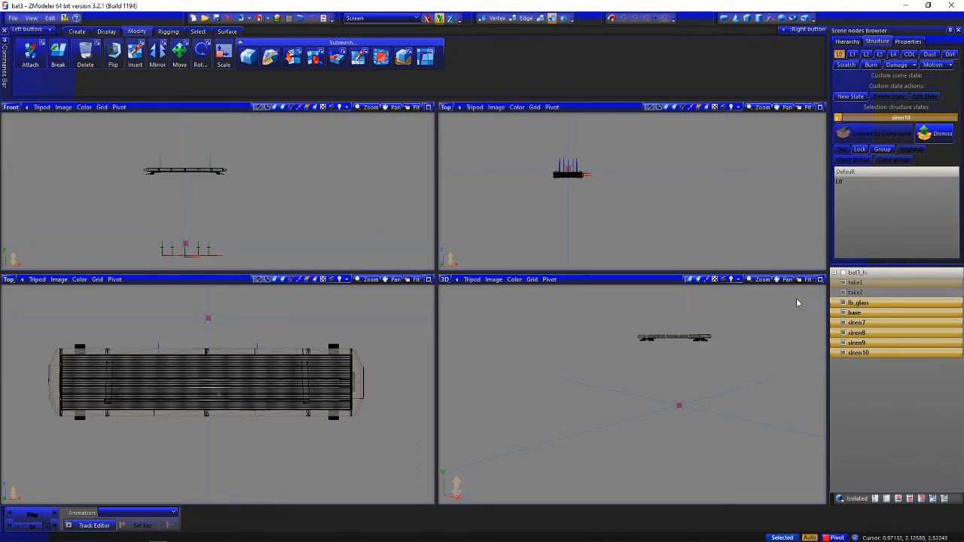
Show the bat1_hi truck and nest take1, take2, lb_glass, base and siren7 to siren10 under its chassis node
click(872, 293)
click(835, 273)
click(844, 273)
scroll(906, 400, down, 5)
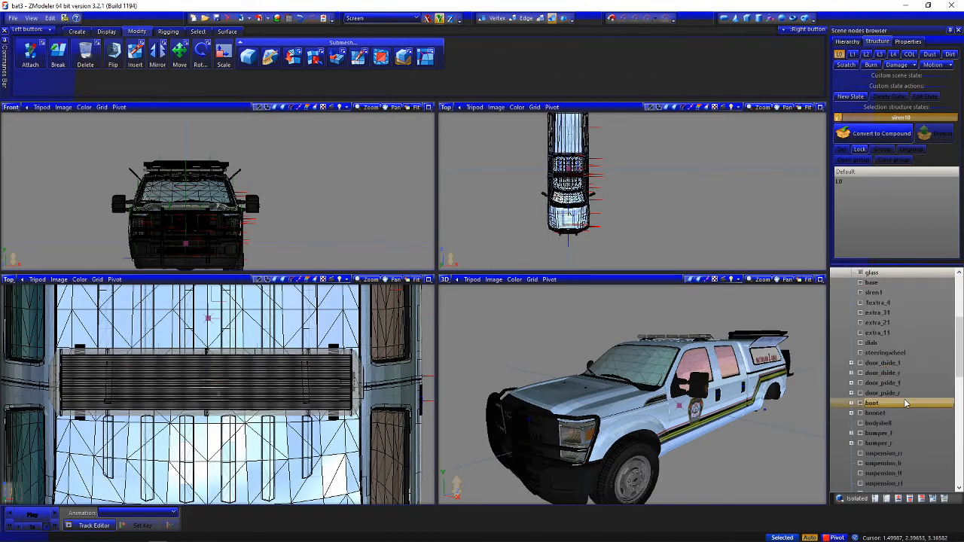
scroll(906, 403, down, 5)
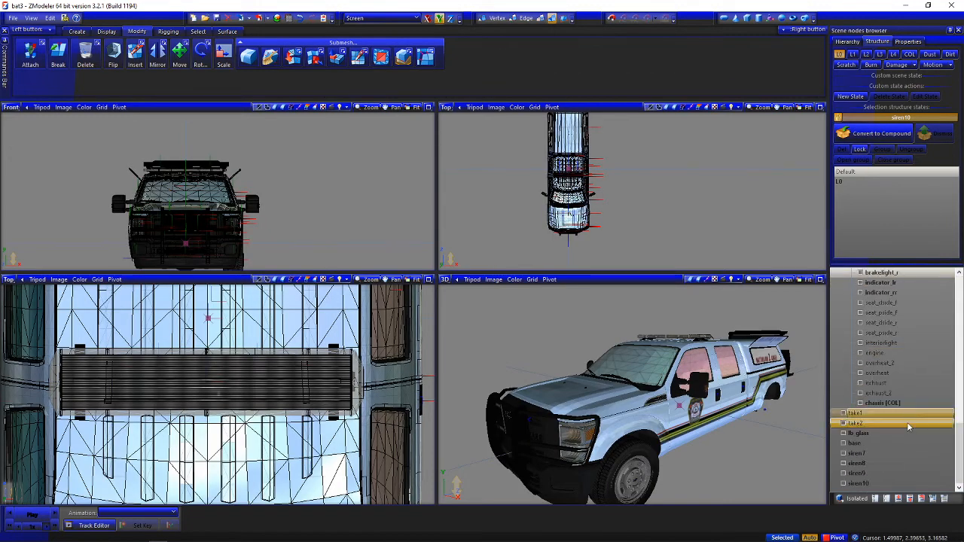
shift+click(866, 487)
scroll(899, 426, up, 15)
drag(865, 486, 903, 325)
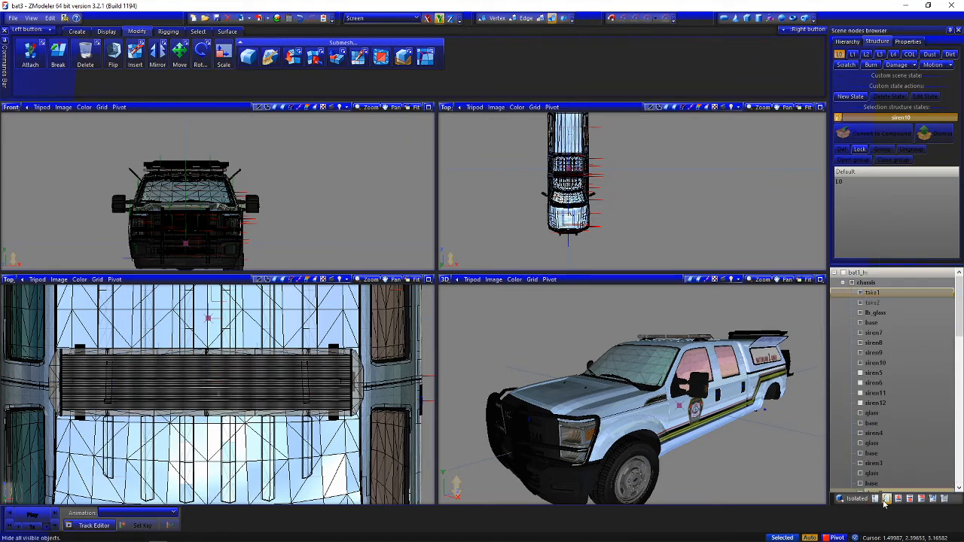
Export the bat1_hi truck as the GTA Rage model bat1_hi.yft in the stream folder, overwriting the existing file
click(835, 273)
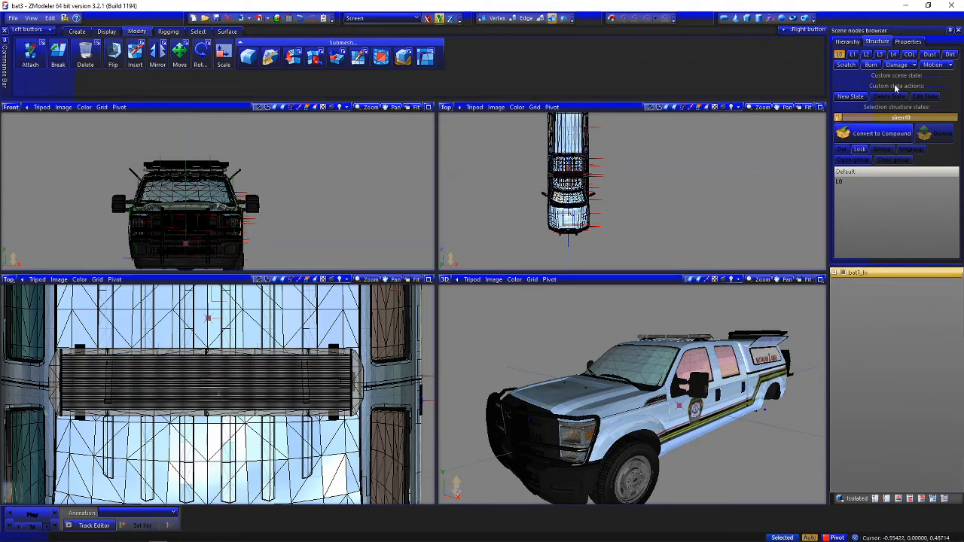
scroll(313, 204, down, 2)
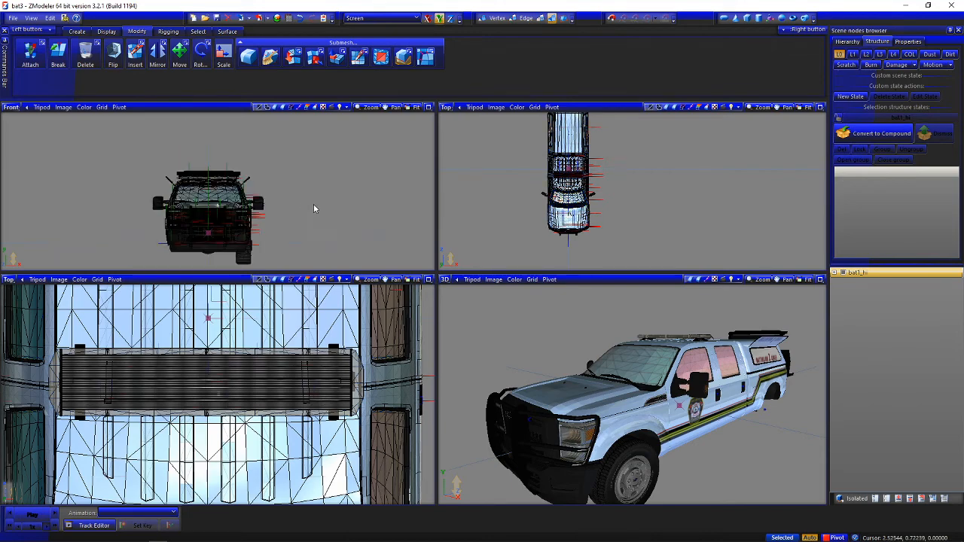
scroll(335, 348, down, 5)
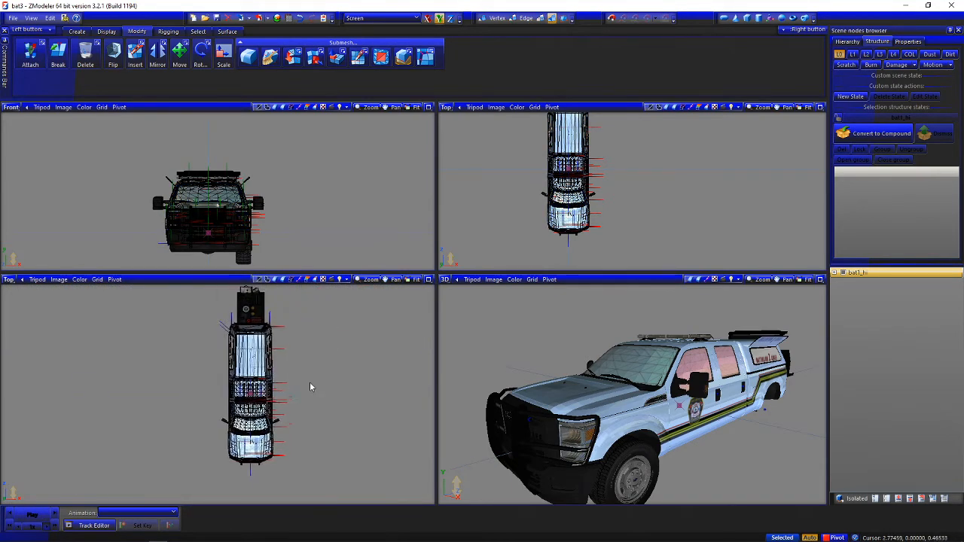
mouse_move(309, 383)
middle_down()
mouse_move(298, 403)
mouse_move(299, 394)
middle_up()
scroll(554, 404, down, 2)
alt+middle_drag(553, 404, 534, 398)
click(258, 19)
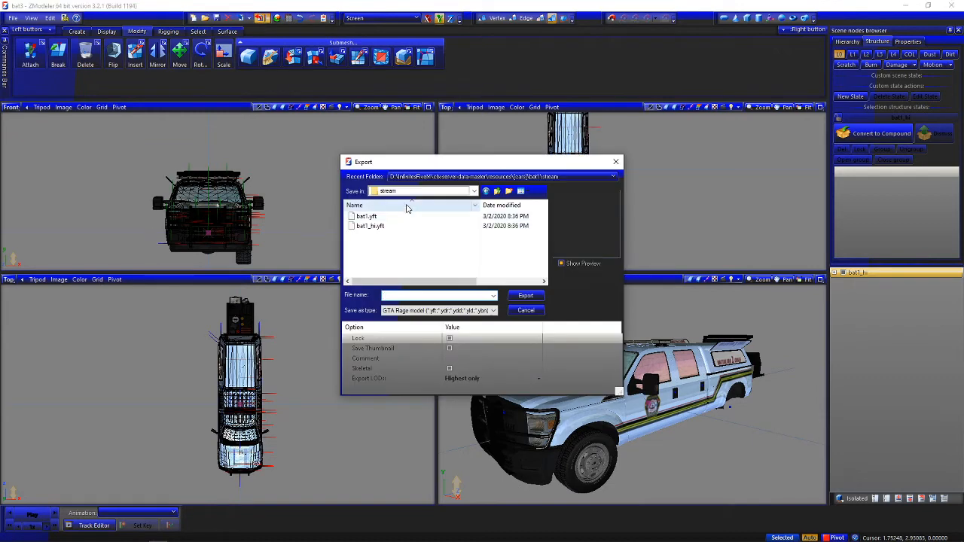
click(385, 226)
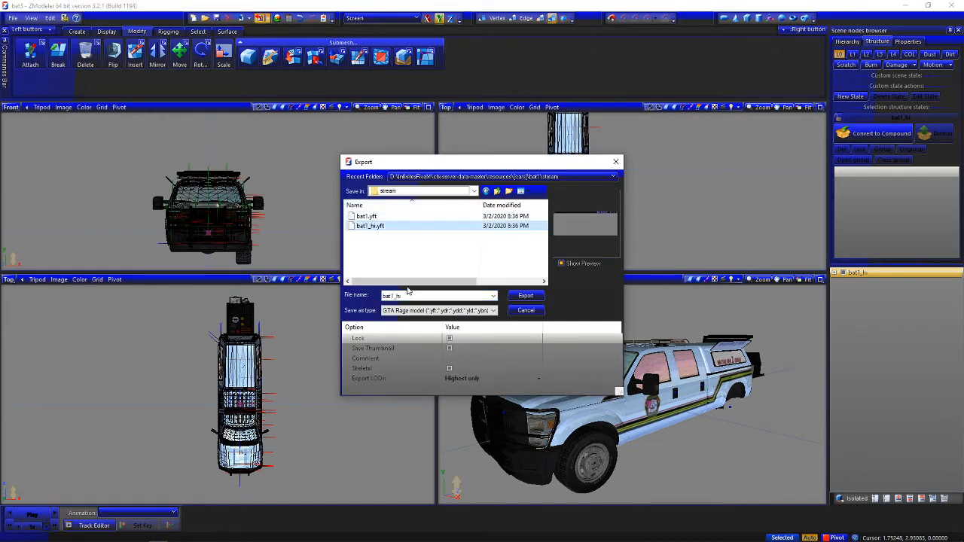
click(525, 296)
click(509, 280)
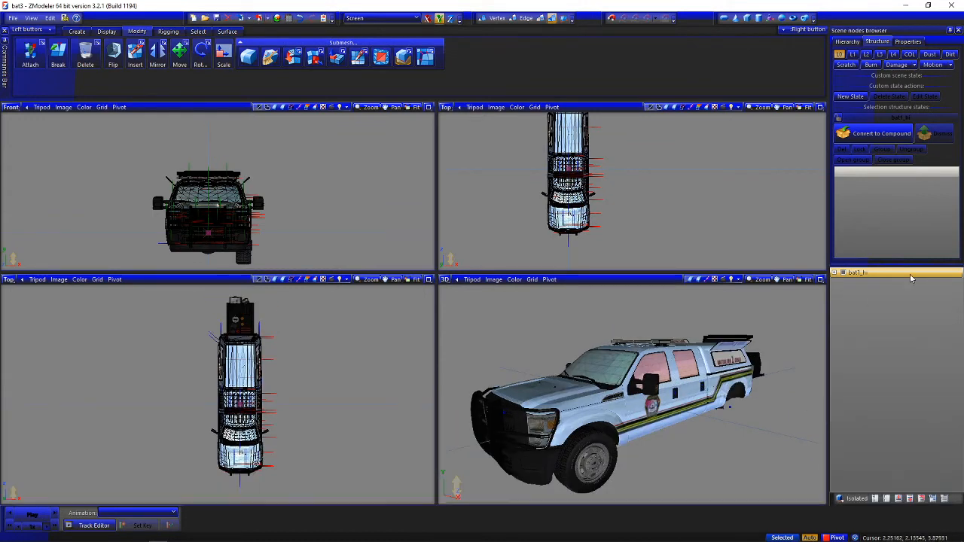
Rename the truck's root node to bat1 and export it over bat1.yft in the stream folder
double_click(901, 273)
key(BackSpace)
key(Return)
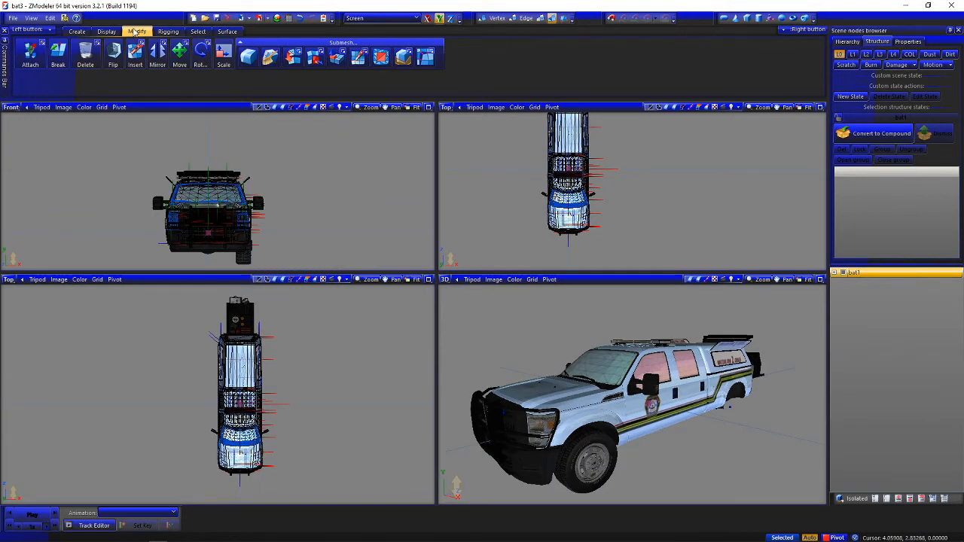
click(260, 18)
click(366, 216)
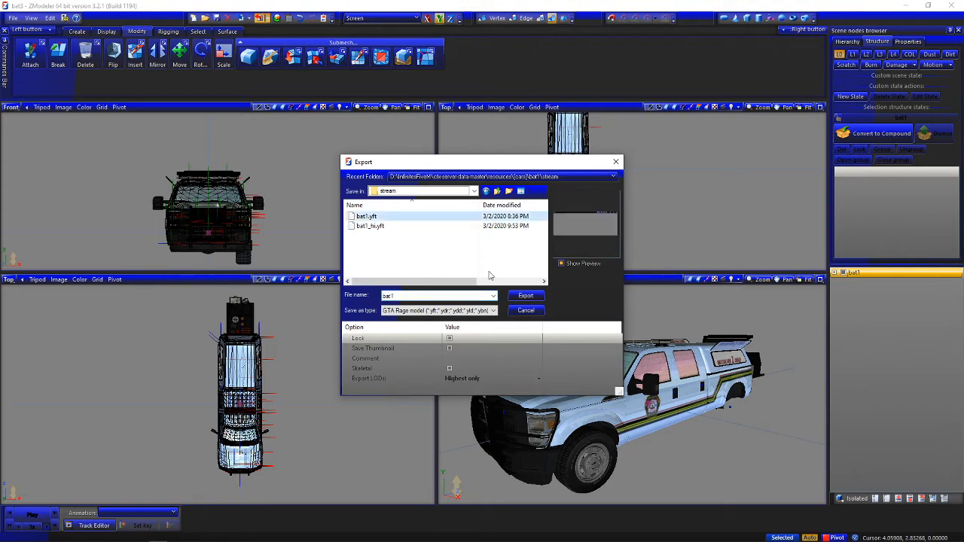
click(526, 295)
click(509, 276)
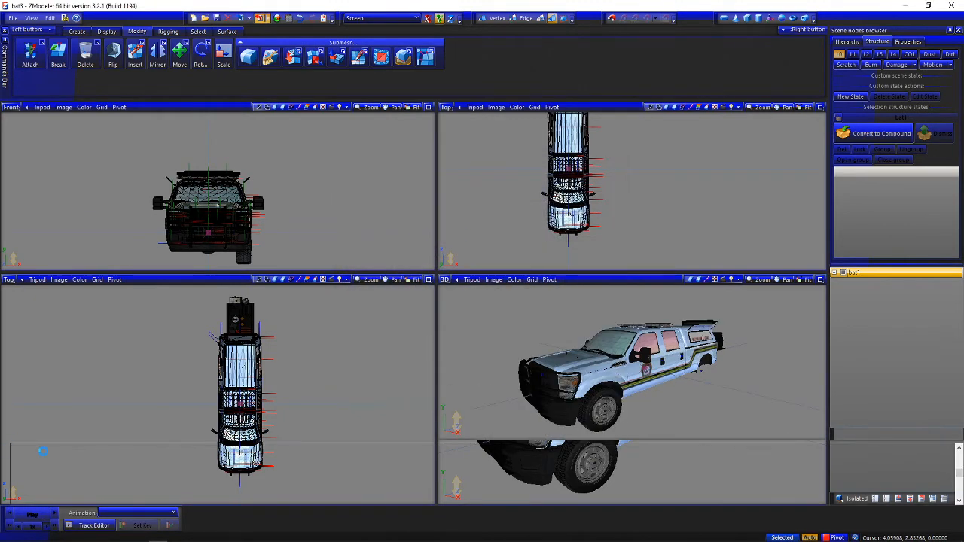
Switch to File Explorer and open the carcols meta file from the server's resources\[cars]\bat1 folder in Notepad++
click(835, 273)
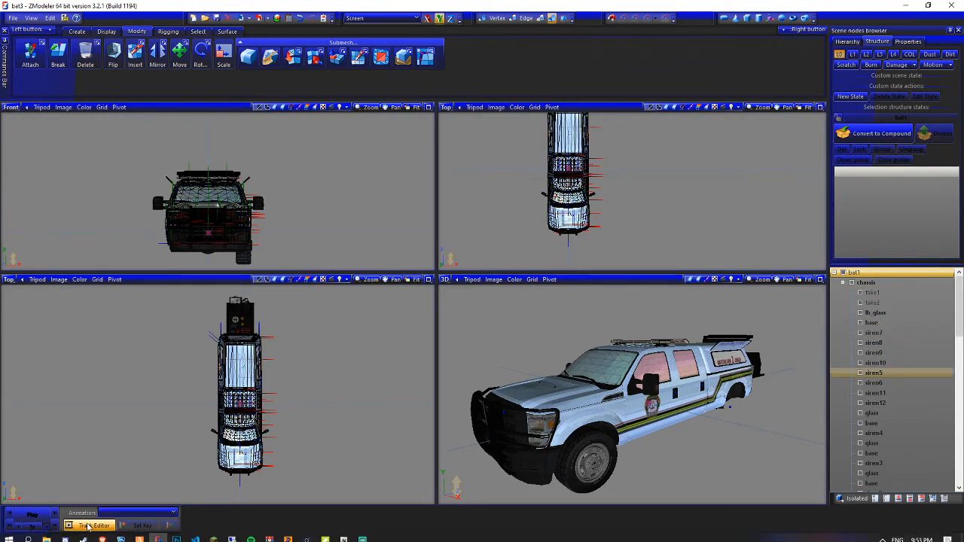
click(46, 535)
click(441, 179)
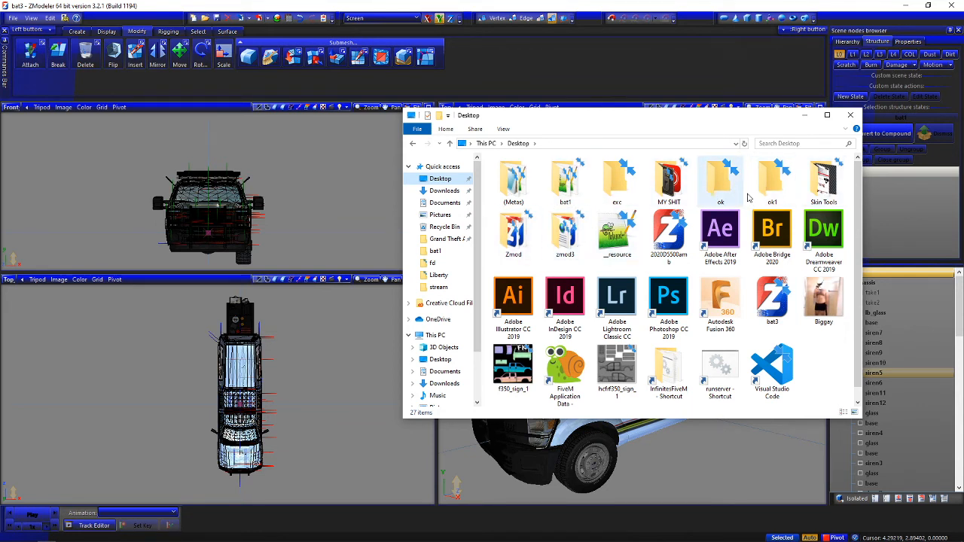
double_click(669, 369)
double_click(518, 172)
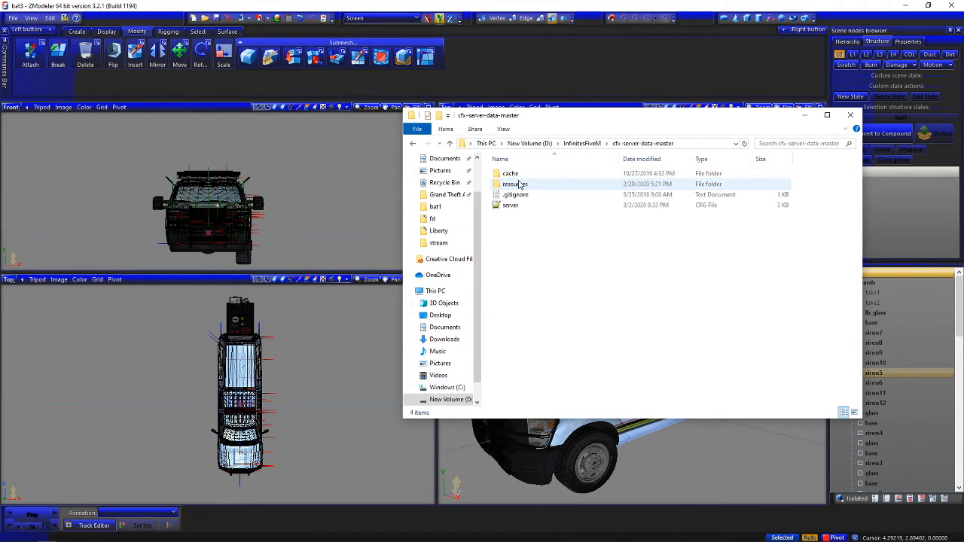
double_click(518, 184)
double_click(519, 174)
double_click(516, 221)
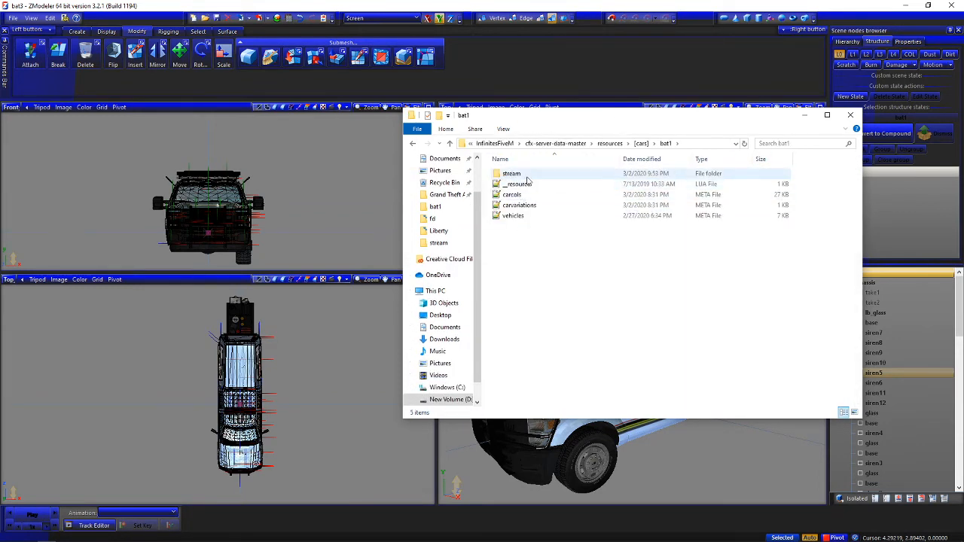
double_click(526, 194)
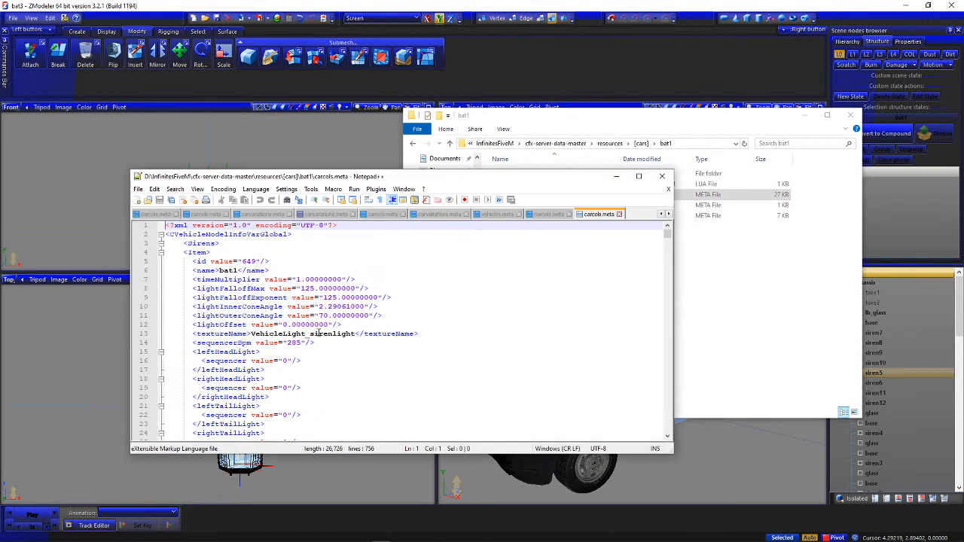
Examine the rotation, flashiness and corona settings of the numbered siren entries in carcols.meta, and return to ZModeler
scroll(320, 334, down, 12)
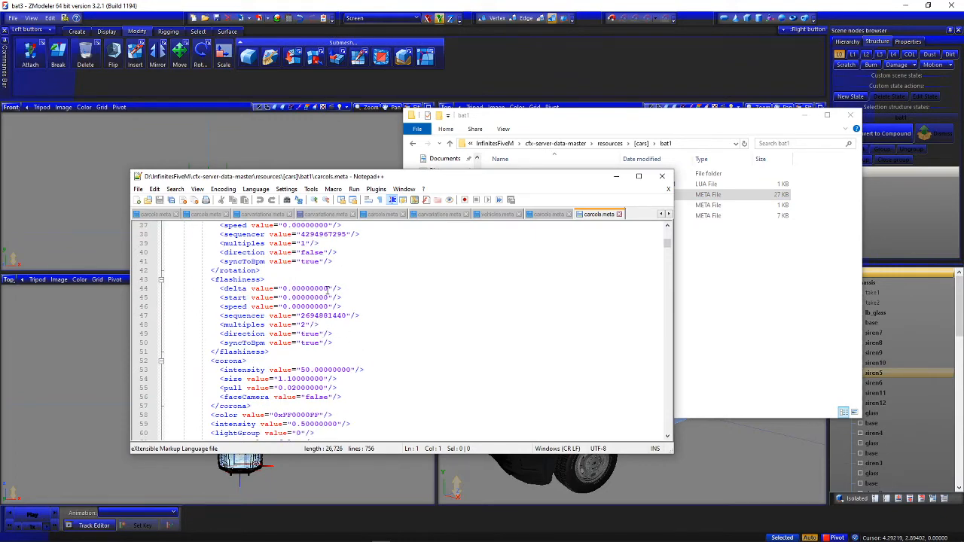
drag(327, 289, 284, 289)
scroll(383, 332, down, 20)
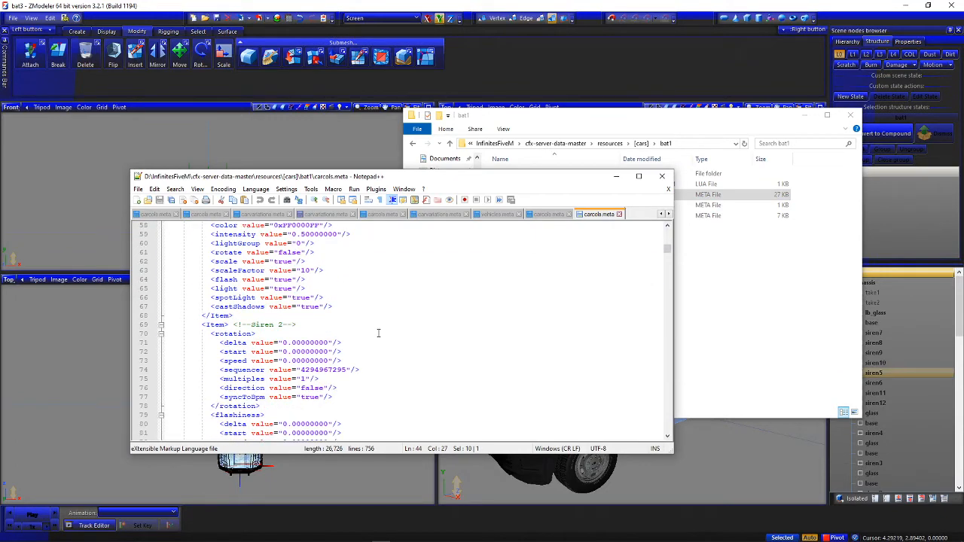
scroll(378, 333, down, 20)
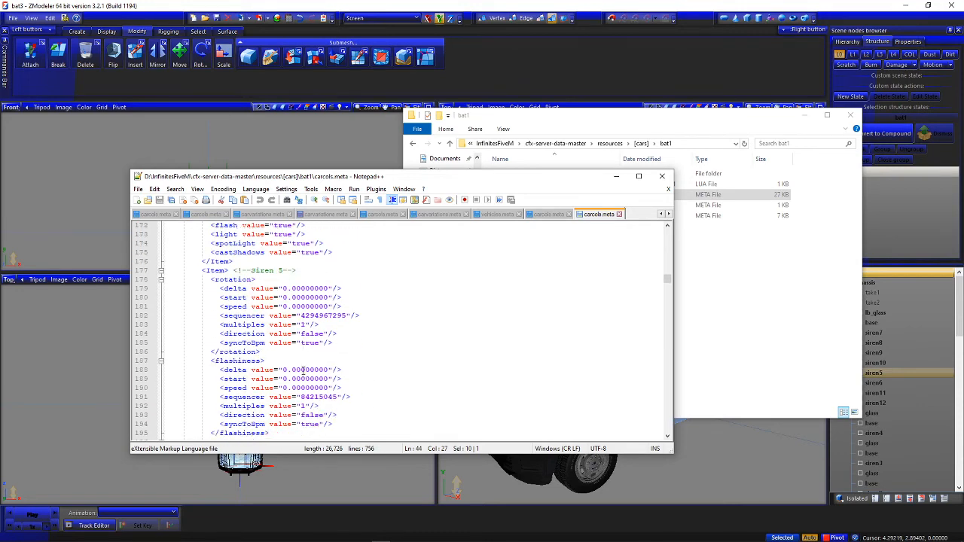
double_click(303, 370)
click(441, 352)
scroll(439, 353, down, 13)
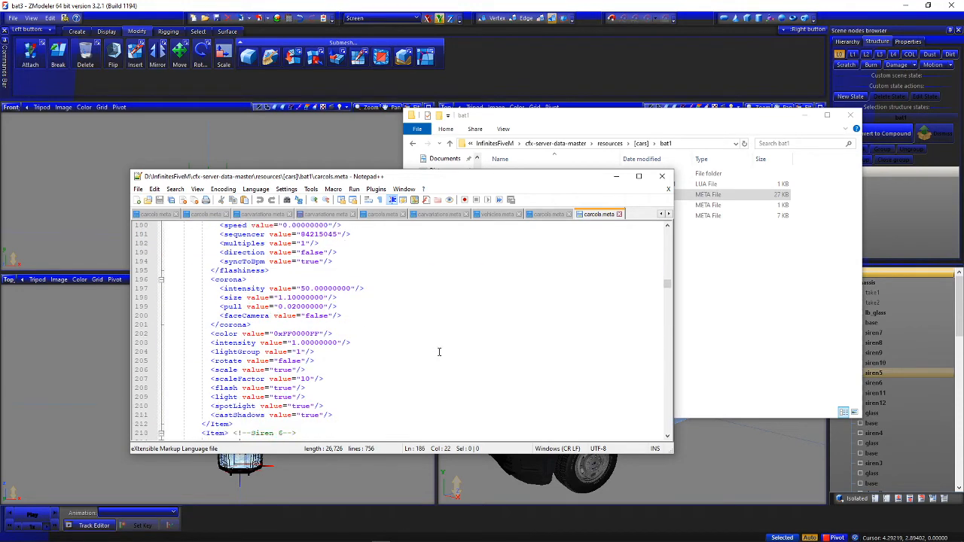
scroll(339, 346, down, 16)
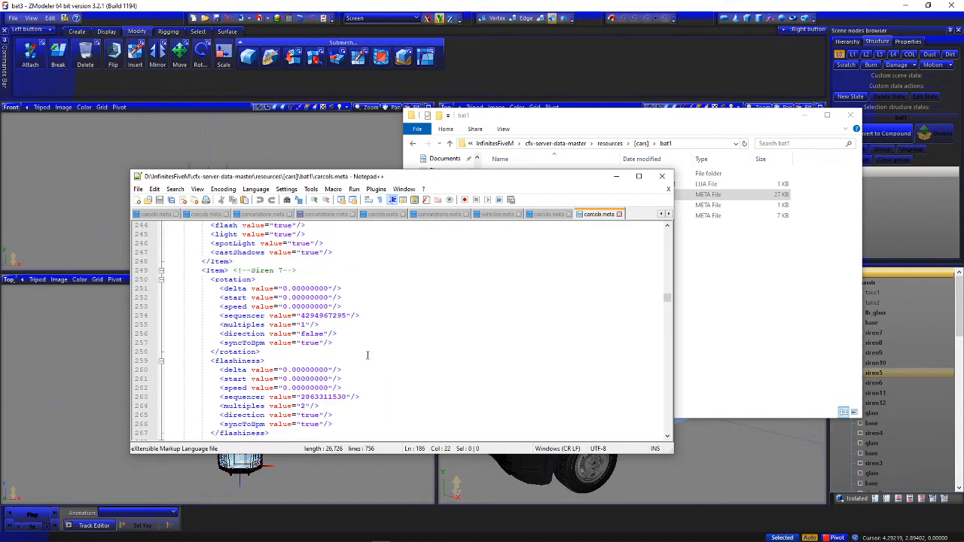
scroll(368, 355, down, 4)
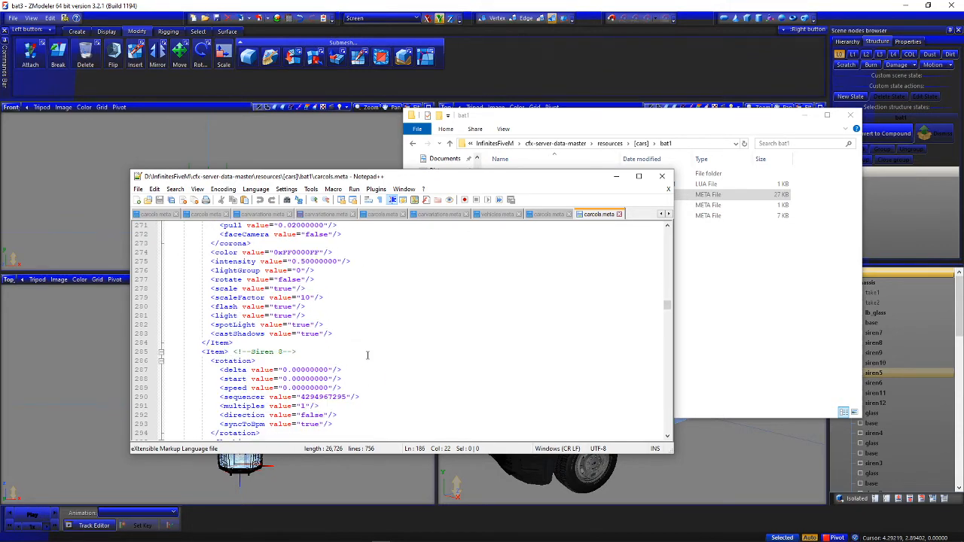
scroll(368, 355, up, 6)
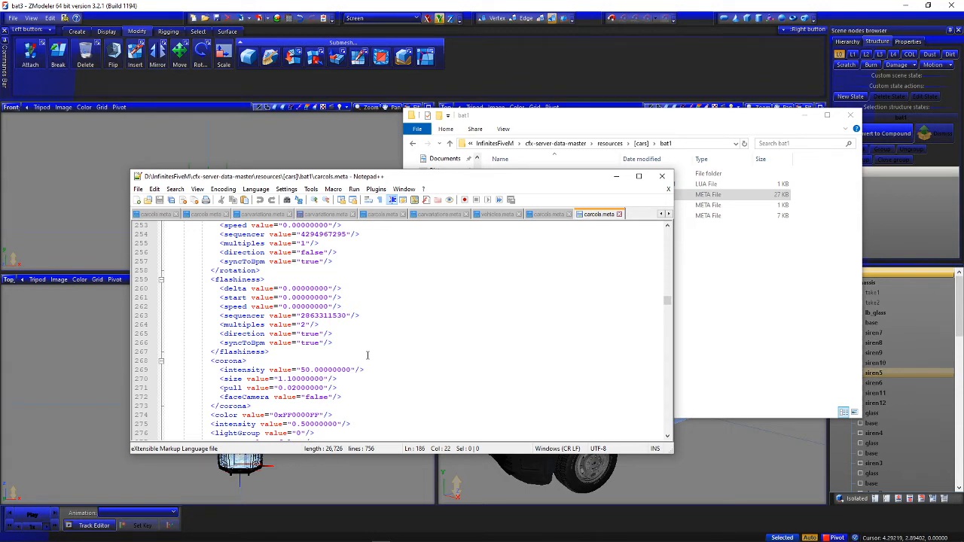
scroll(368, 355, up, 1)
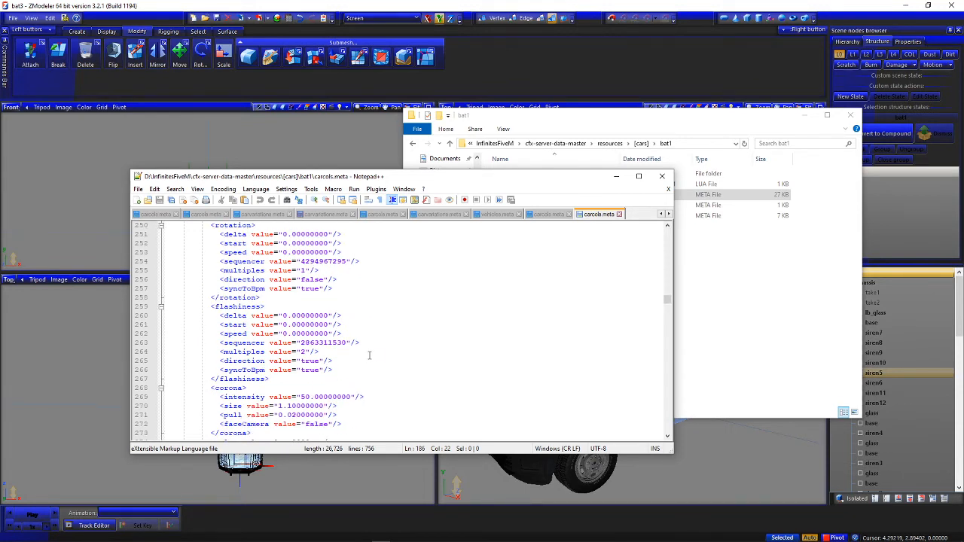
click(616, 178)
click(793, 119)
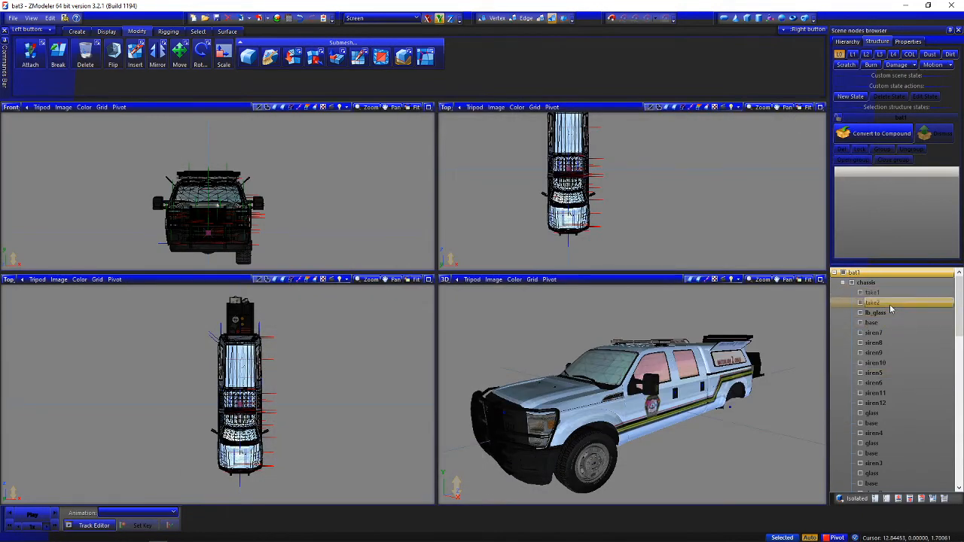
Hide all truck parts and show only the siren5 to siren12 nodes under the chassis
click(898, 500)
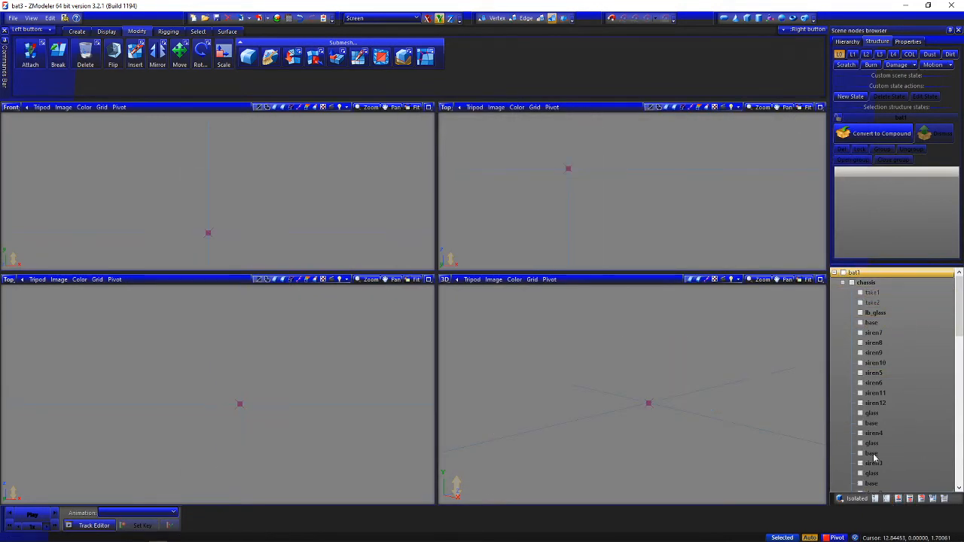
click(862, 394)
click(862, 404)
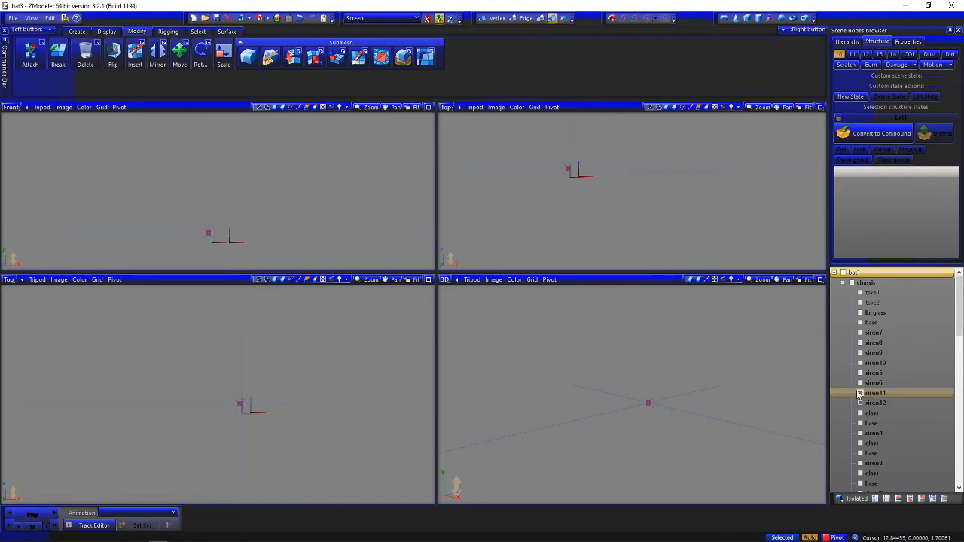
click(862, 384)
click(862, 374)
click(862, 364)
click(862, 354)
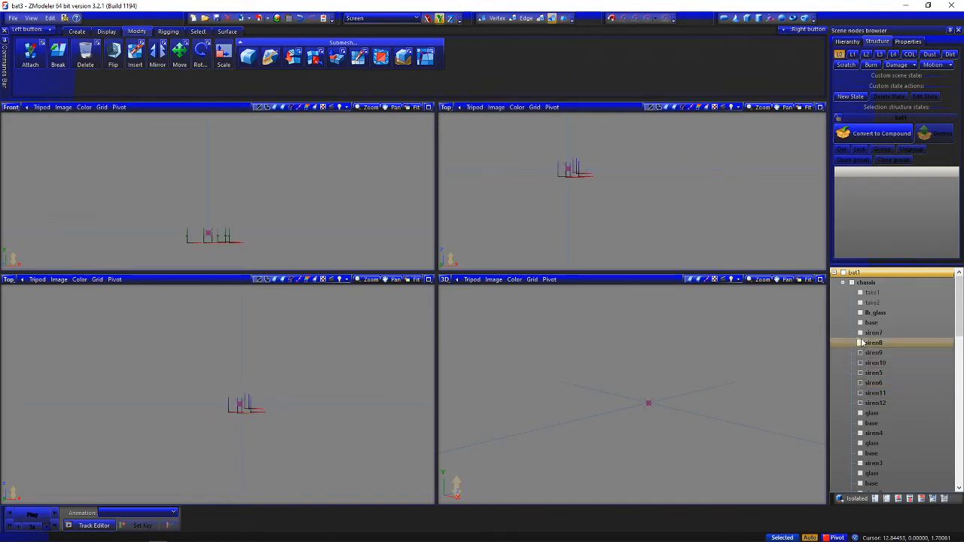
click(862, 344)
click(862, 333)
click(861, 324)
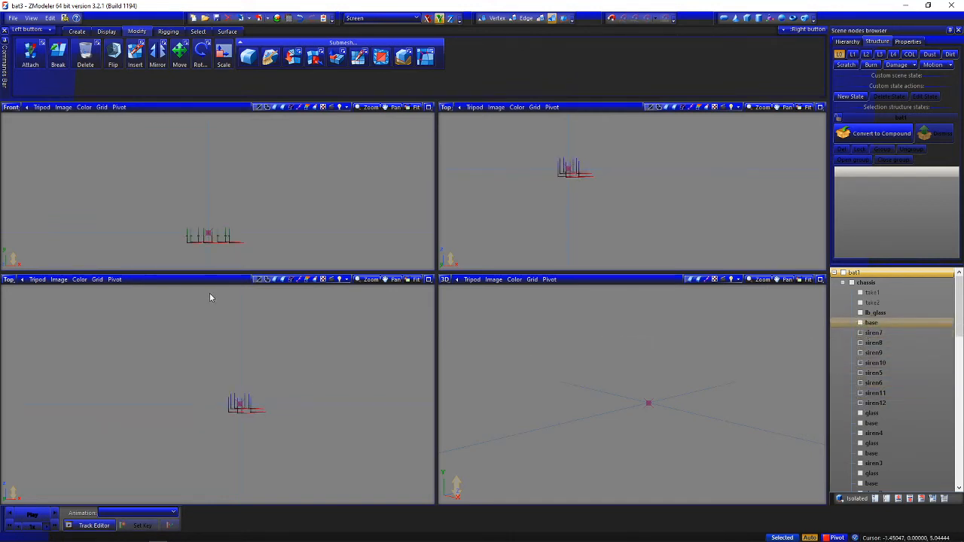
Examine the lightbar siren nodes in the top view to identify which siren number sits at each position
scroll(177, 189, up, 2)
scroll(154, 409, up, 1)
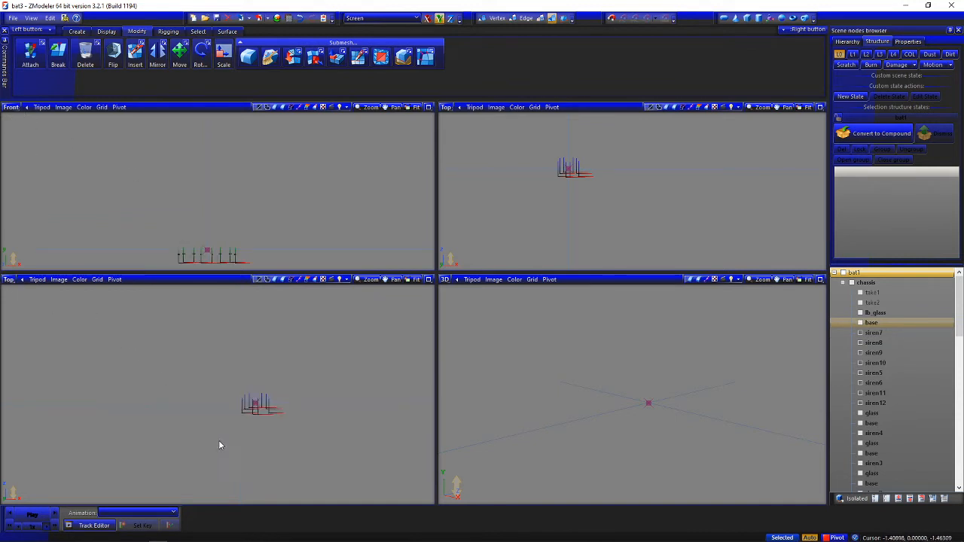
scroll(229, 412, up, 3)
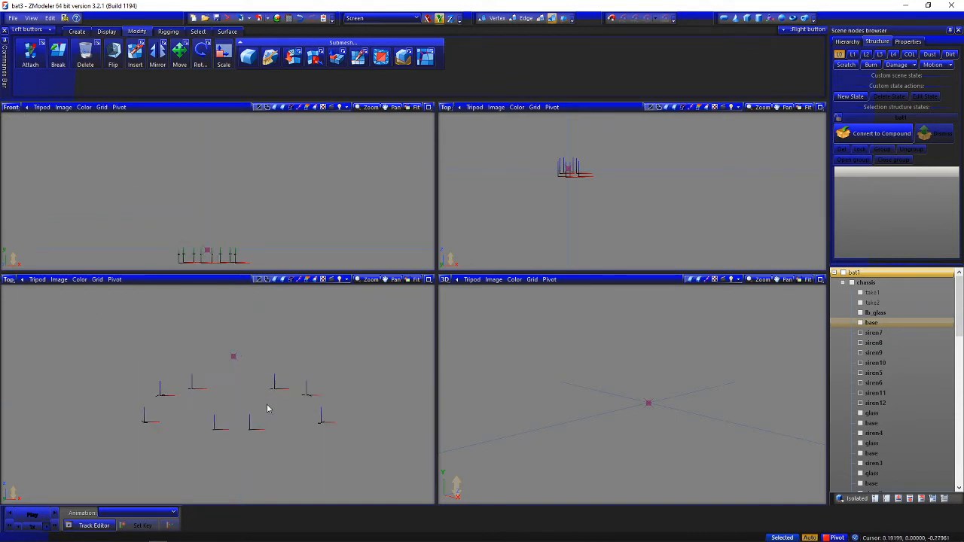
scroll(252, 405, up, 1)
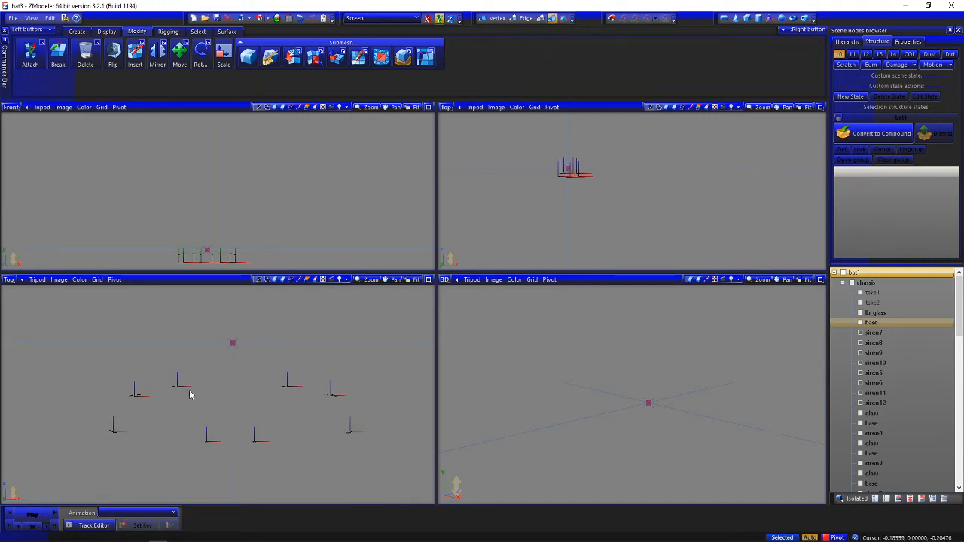
scroll(192, 390, up, 3)
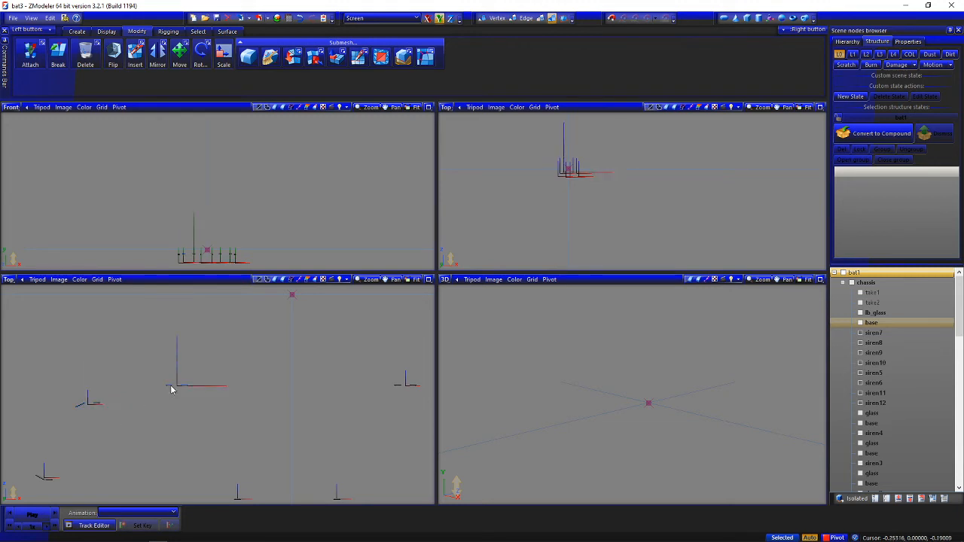
middle_drag(172, 389, 56, 380)
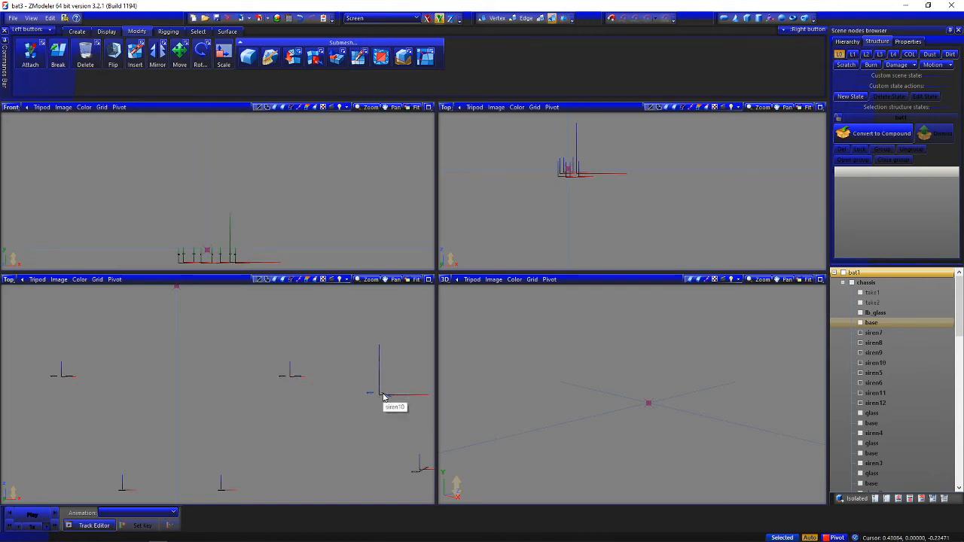
scroll(252, 404, down, 3)
click(874, 352)
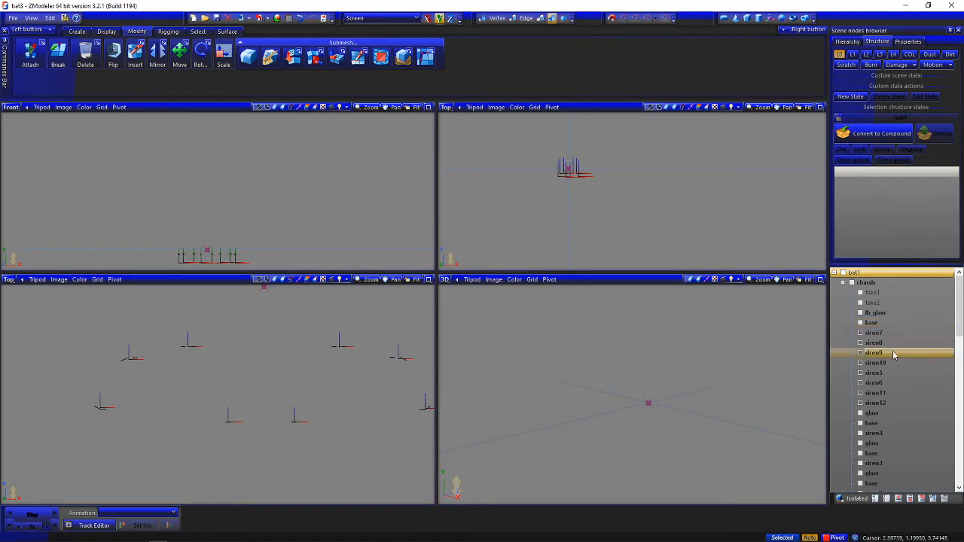
click(874, 383)
Copy the back-facing value 3.14159265 from the Carcols Stuff notes in the desktop's (Metas) folder, and close the notes
click(382, 533)
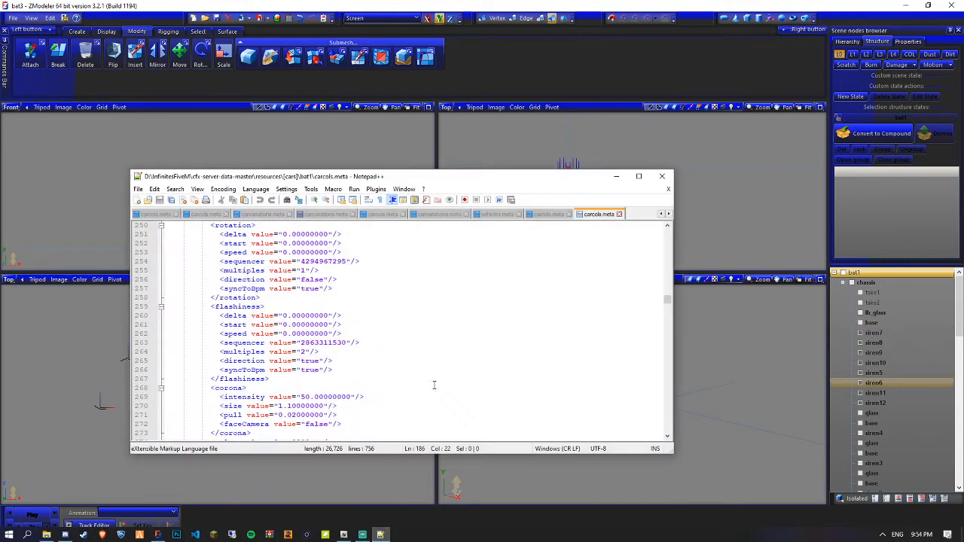
click(47, 535)
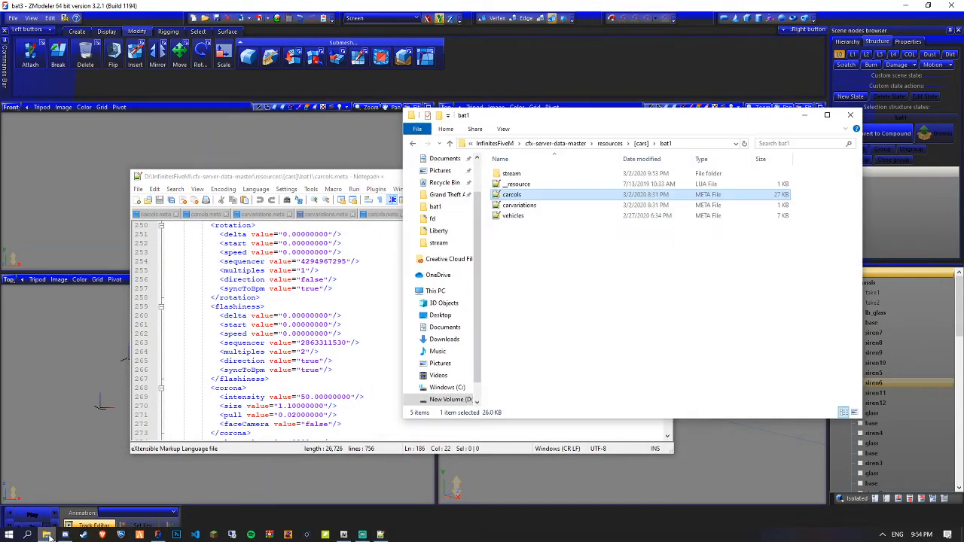
click(442, 181)
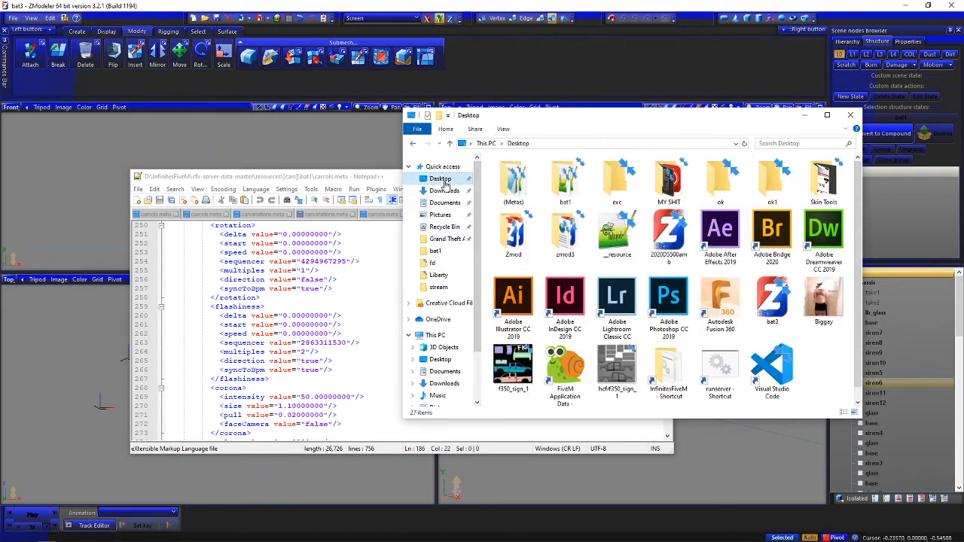
double_click(517, 183)
click(534, 187)
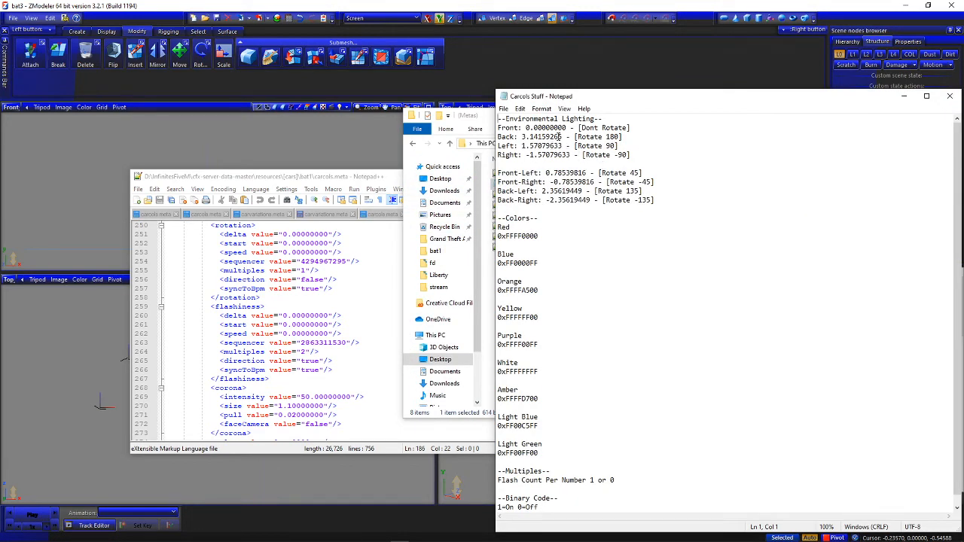
drag(525, 140, 522, 138)
key(ctrl+c)
drag(776, 101, 694, 101)
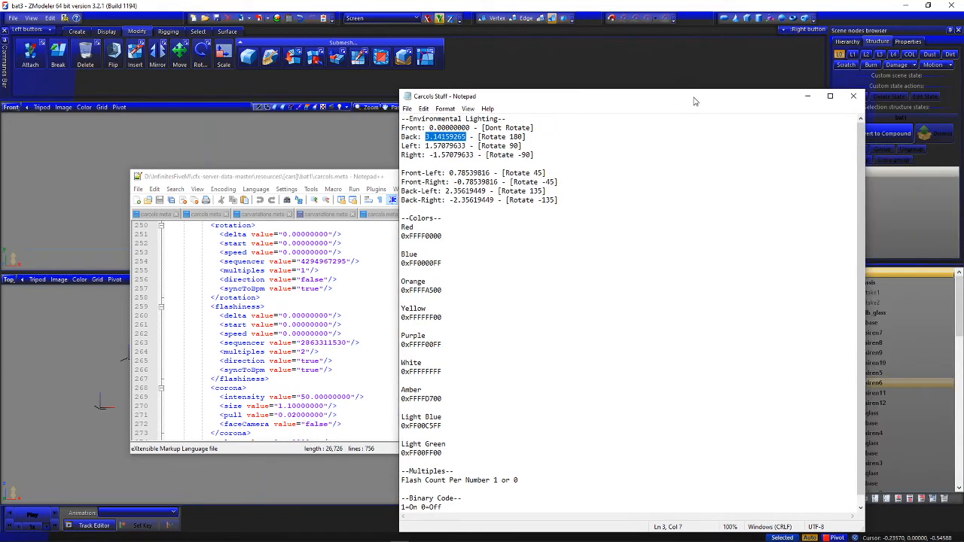
click(854, 96)
Set Siren 7's flashiness delta to 3.14159265 in the server's carcols.meta and save the file
scroll(310, 332, up, 1)
double_click(308, 343)
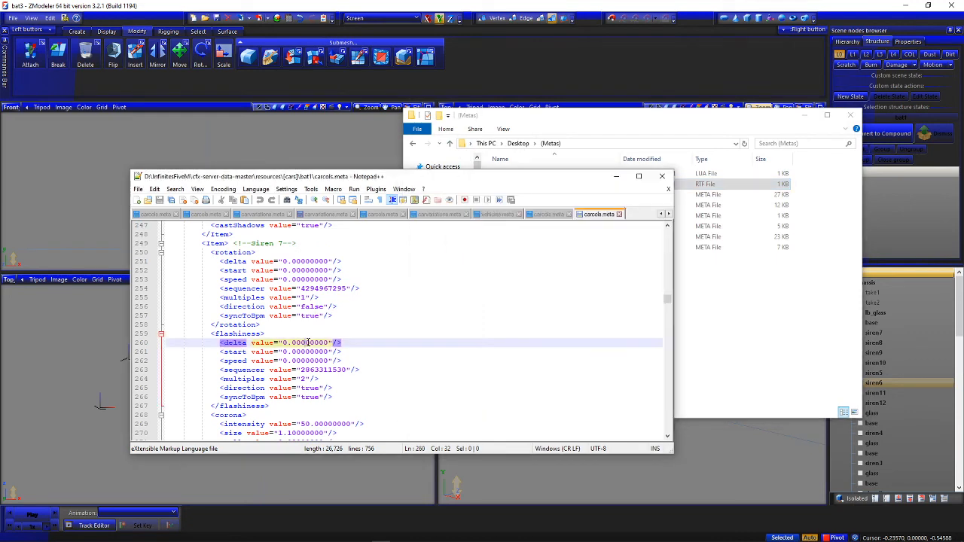
key(BackSpace)
key(BackSpace)
key(BackSpace)
key(ctrl+v)
key(ctrl+s)
Examine the flashiness settings of the Siren 7 to Siren 10 entries, and close Notepad++ and the (Metas) folder
scroll(308, 342, down, 13)
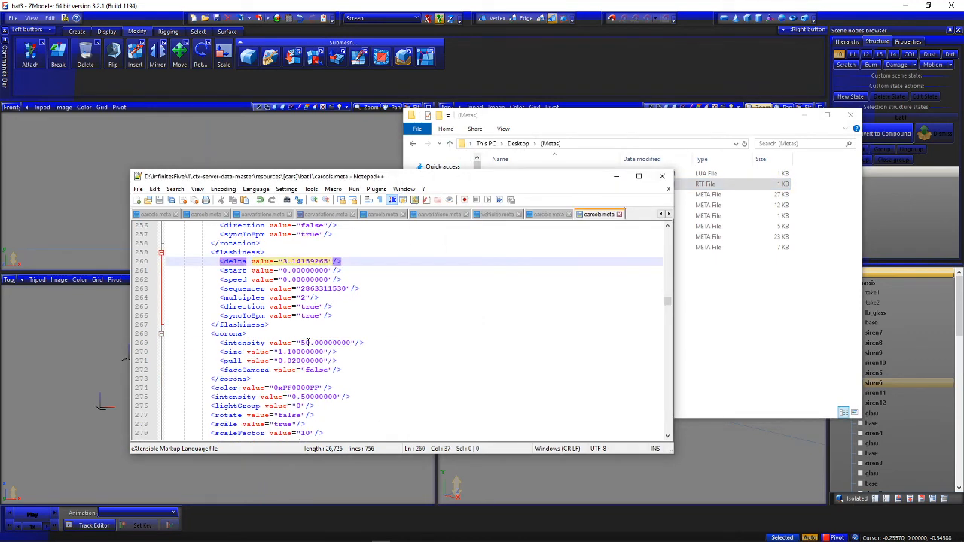
scroll(308, 342, down, 17)
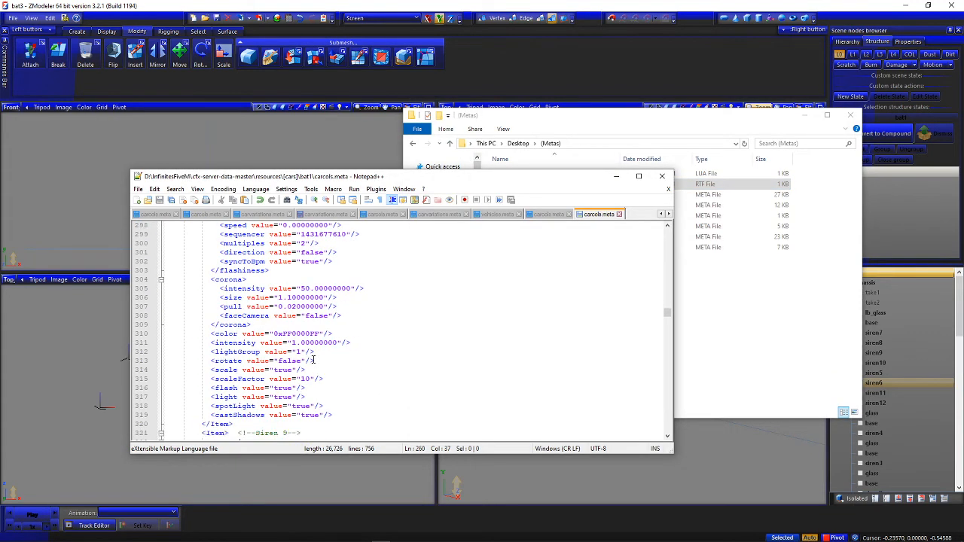
scroll(313, 360, down, 10)
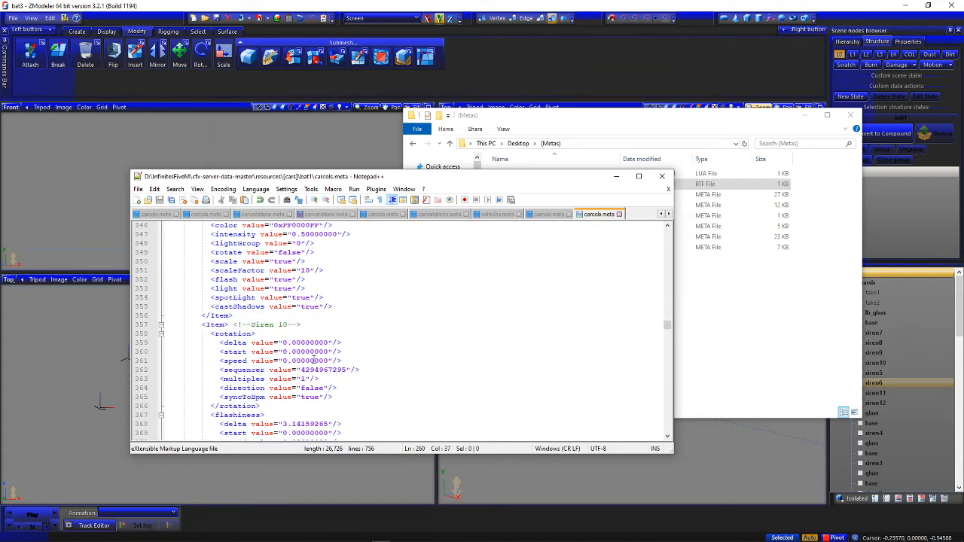
scroll(313, 360, up, 6)
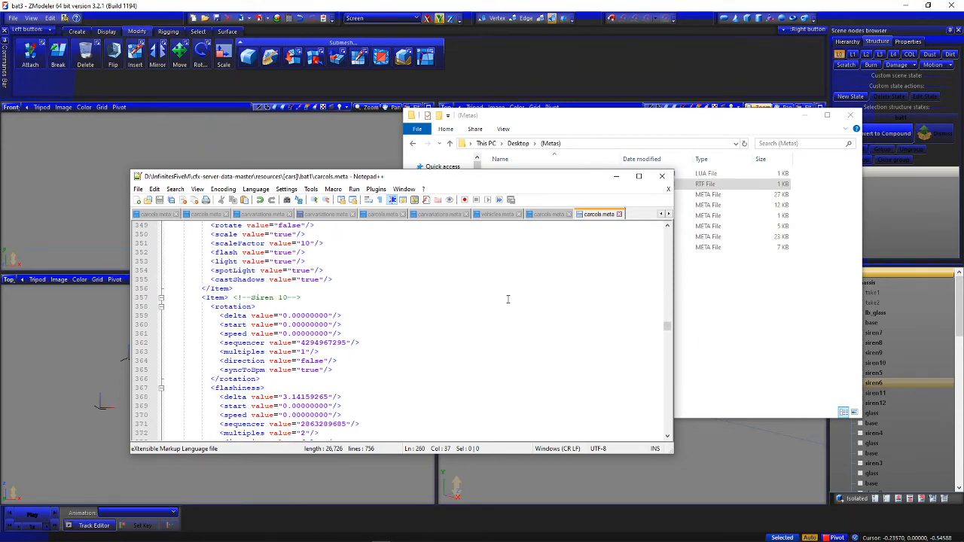
click(766, 362)
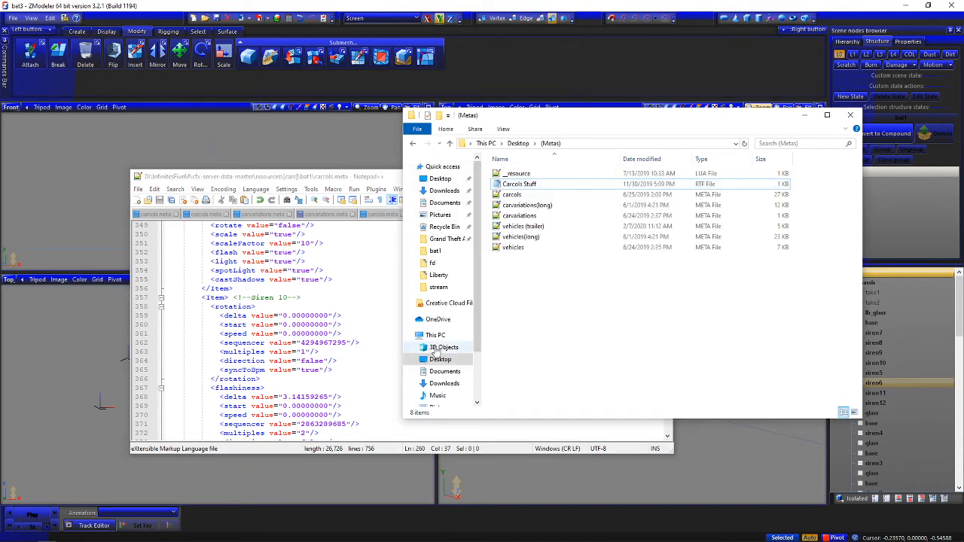
scroll(346, 367, up, 13)
scroll(345, 366, up, 20)
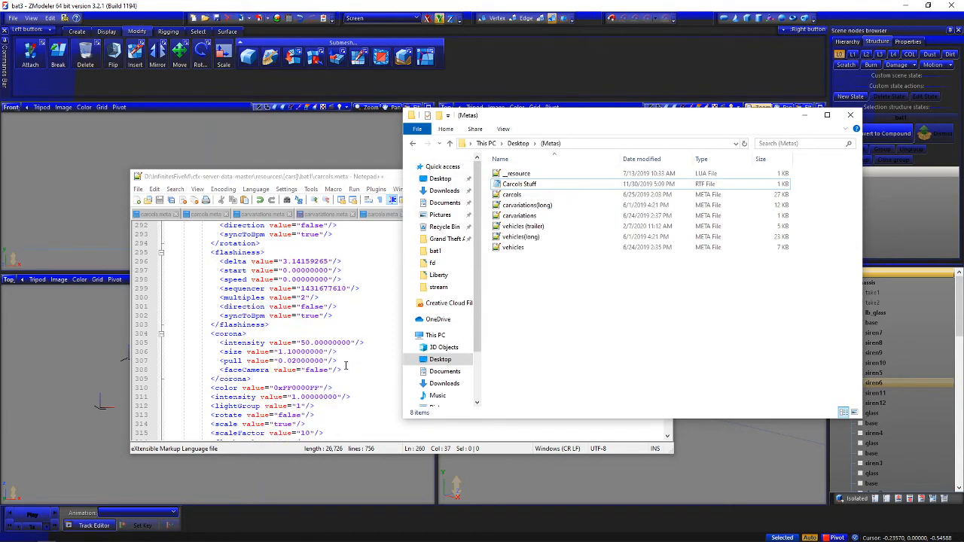
click(383, 378)
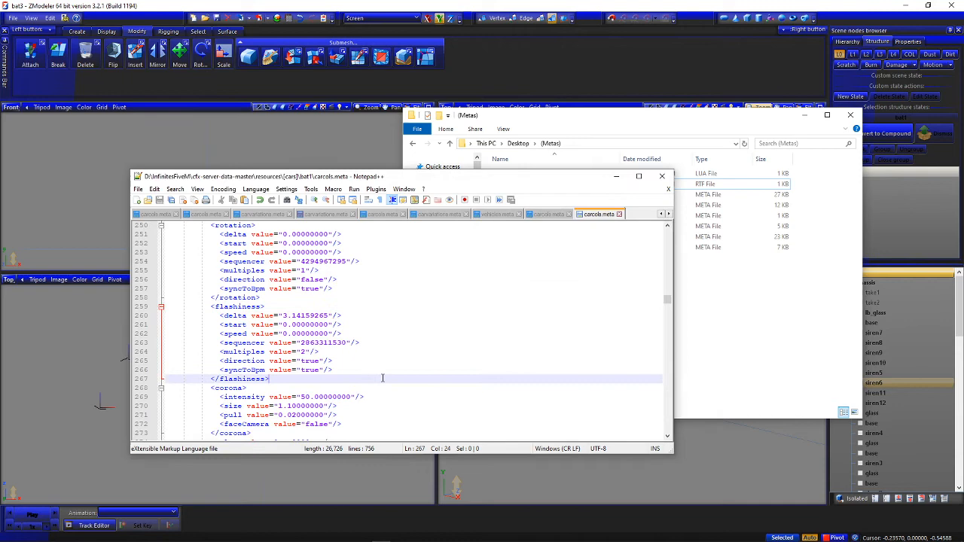
click(662, 176)
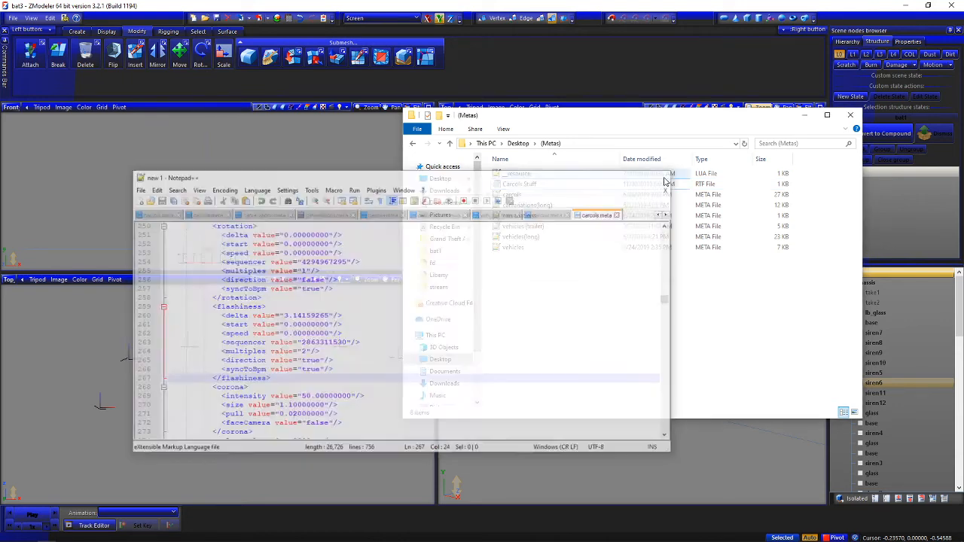
click(852, 116)
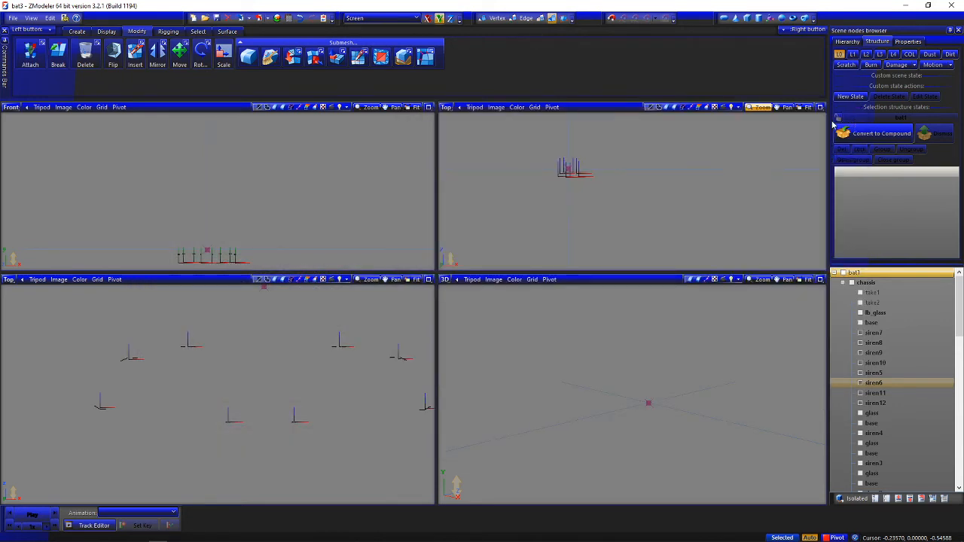
Save the bat3 scene and close ZModeler to return to OpenIV on the desktop
click(13, 17)
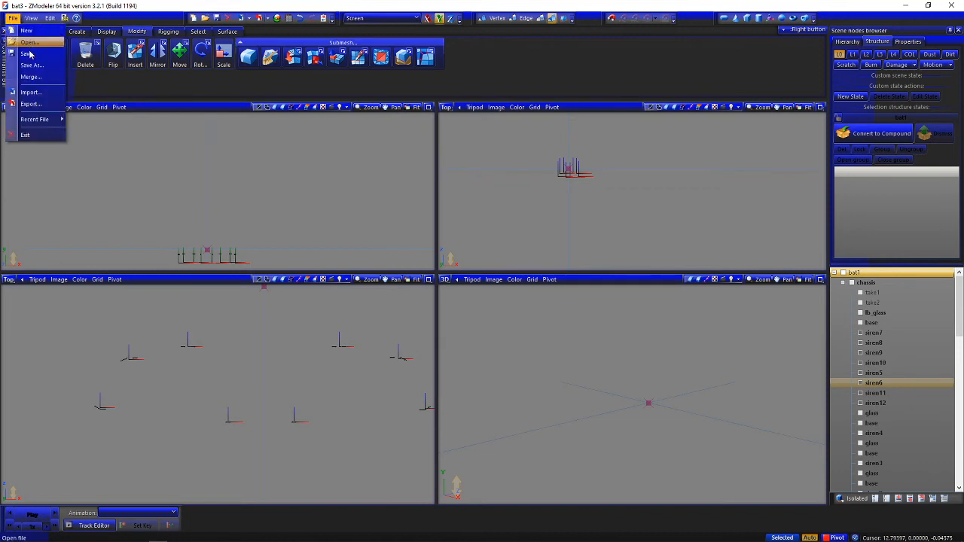
click(27, 47)
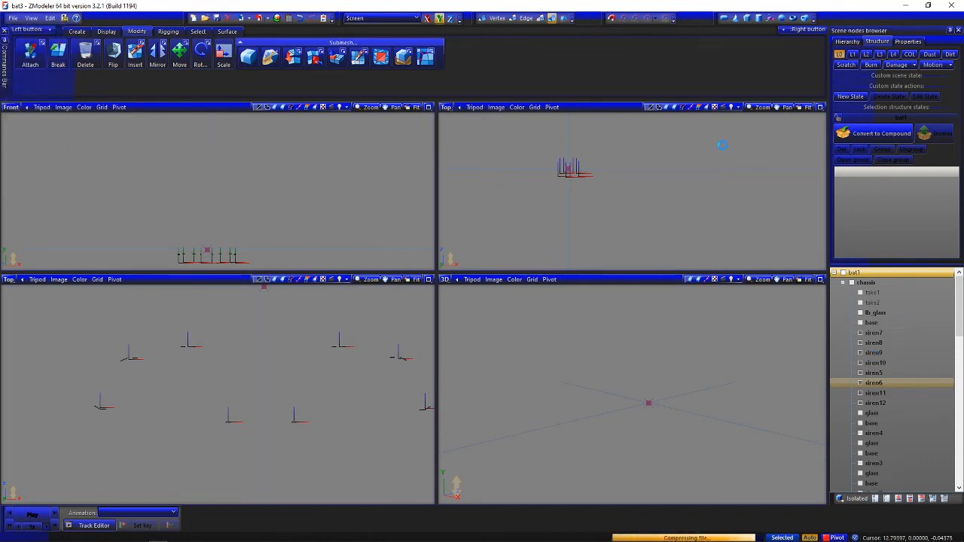
click(953, 6)
double_click(322, 21)
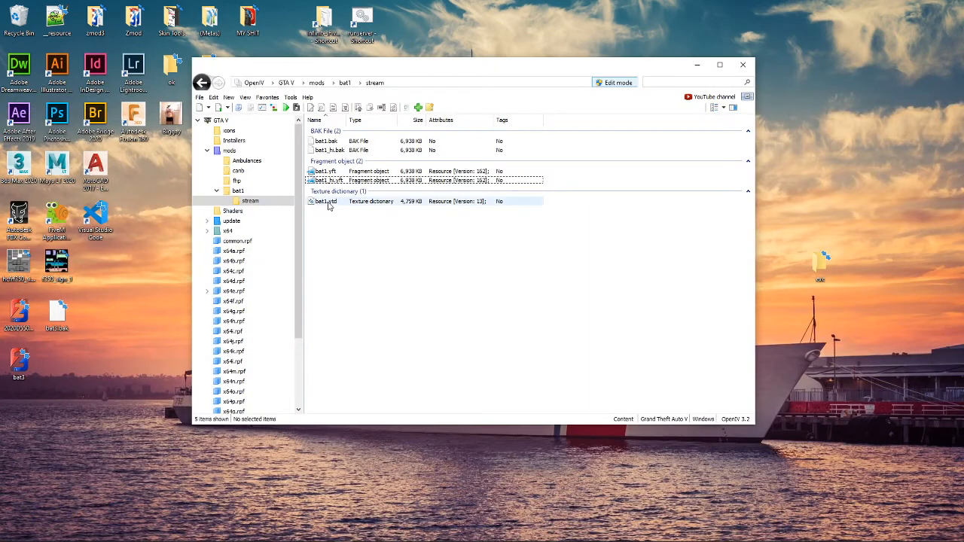
Find the Liberty folder in the desktop's Zmod folder, open its Textures subfolder, and open bat1.ytd in OpenIV's texture editor
double_click(134, 18)
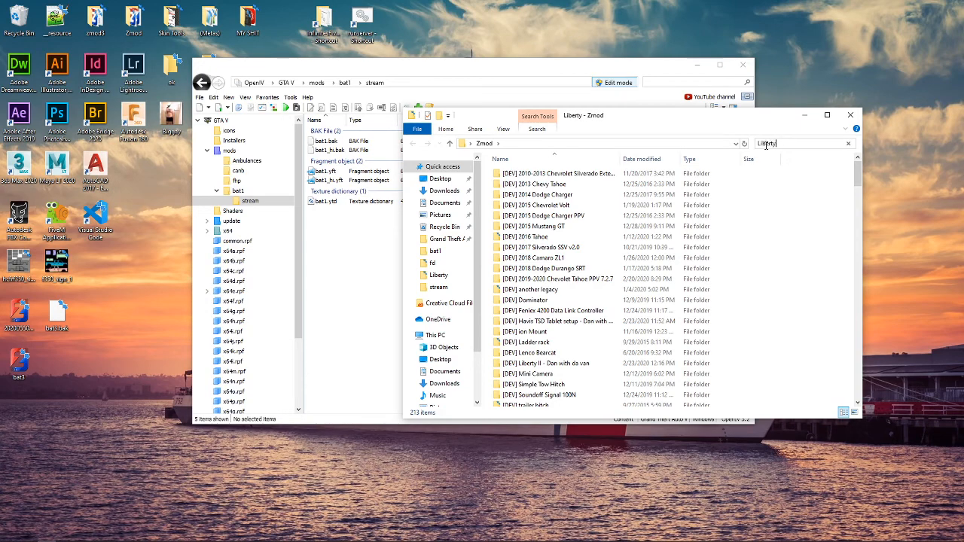
click(767, 144)
text(Liberty)
double_click(561, 164)
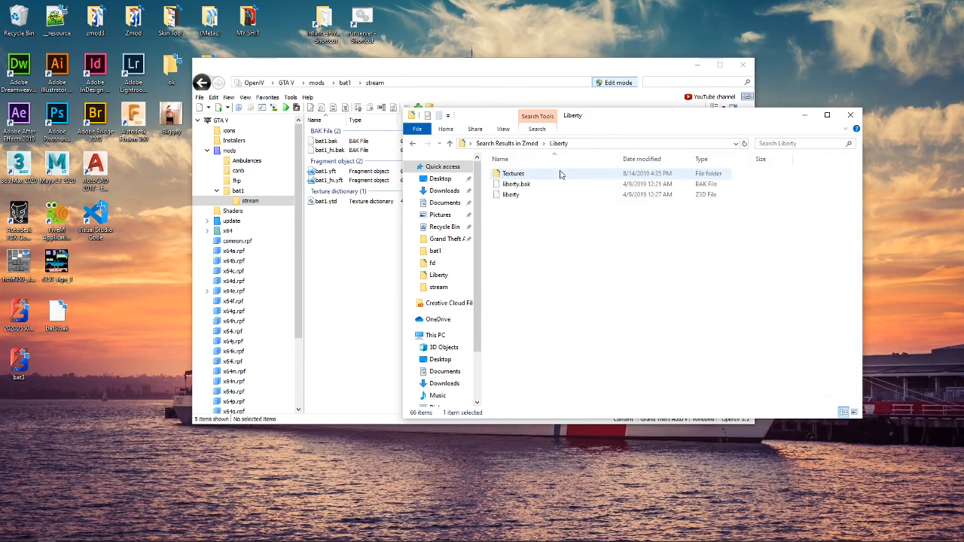
double_click(520, 174)
drag(572, 116, 451, 263)
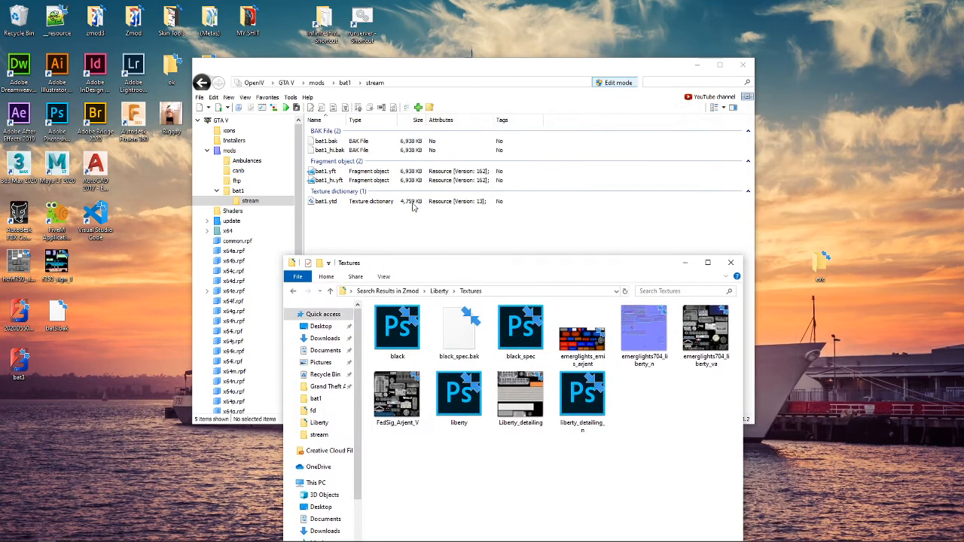
double_click(413, 202)
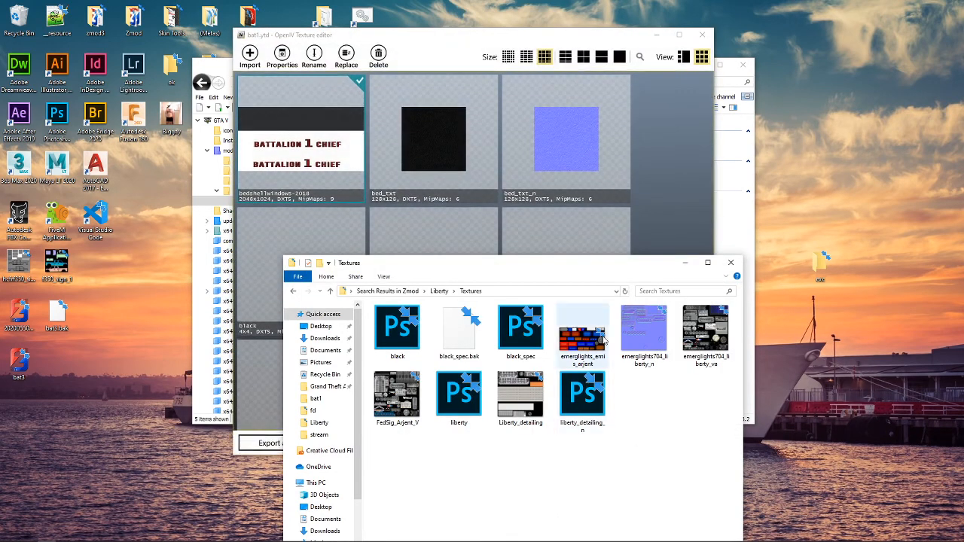
click(601, 342)
ctrl+drag(645, 341, 668, 342)
ctrl+click(699, 345)
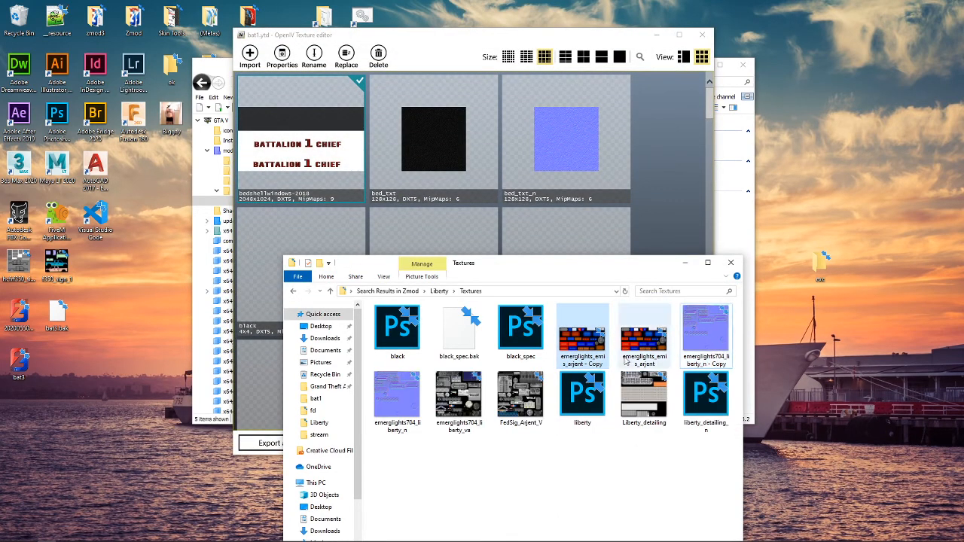
key(ctrl+z)
Import the three emerglights textures, FedSig_Arjent_V, liberty and Liberty_detailing into bat1.ytd, save it, and close the Textures folder
click(585, 337)
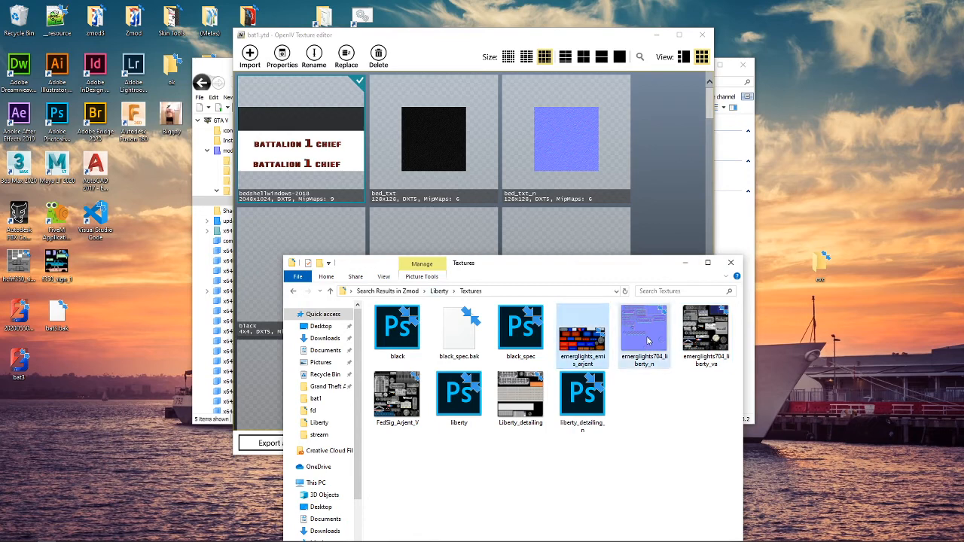
ctrl+click(647, 341)
ctrl+click(706, 331)
ctrl+click(397, 396)
ctrl+click(459, 396)
ctrl+click(499, 416)
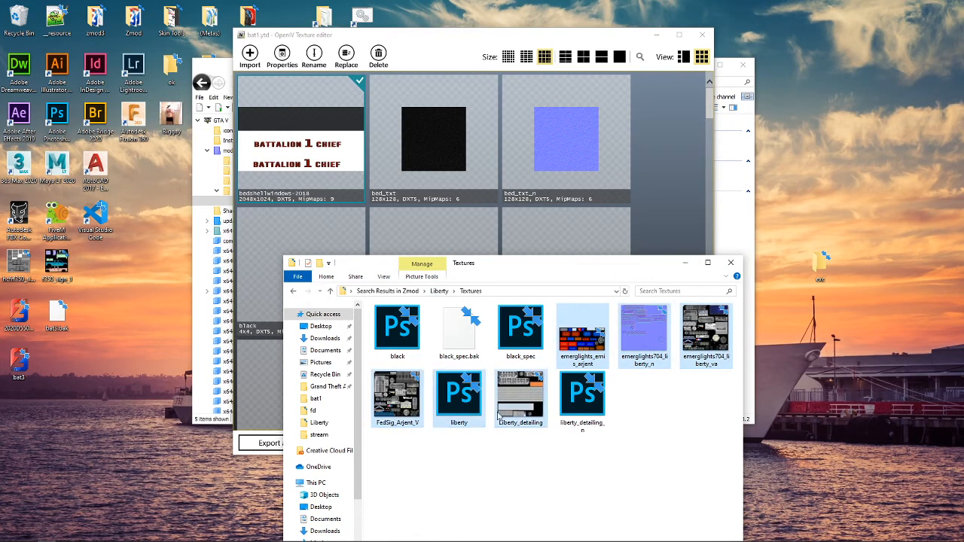
drag(527, 399, 668, 220)
click(657, 228)
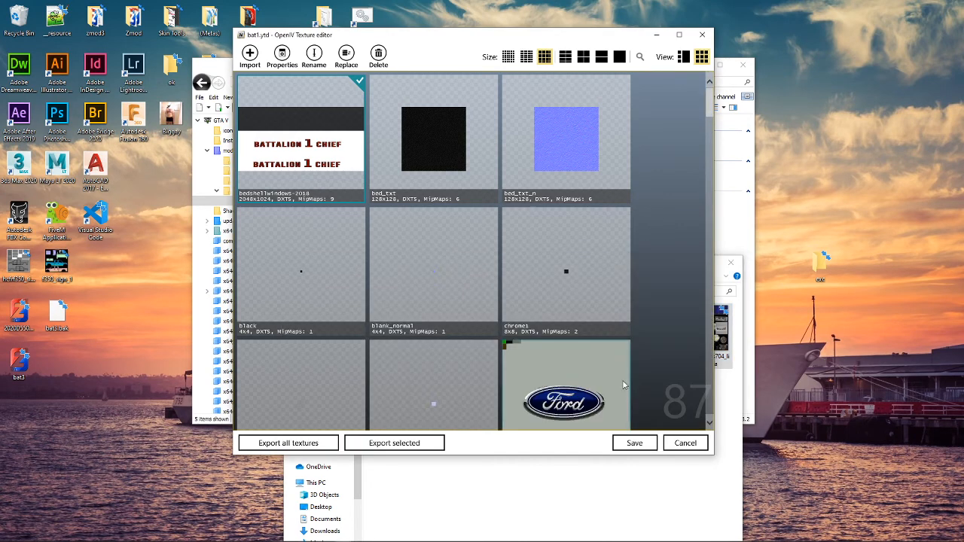
click(623, 494)
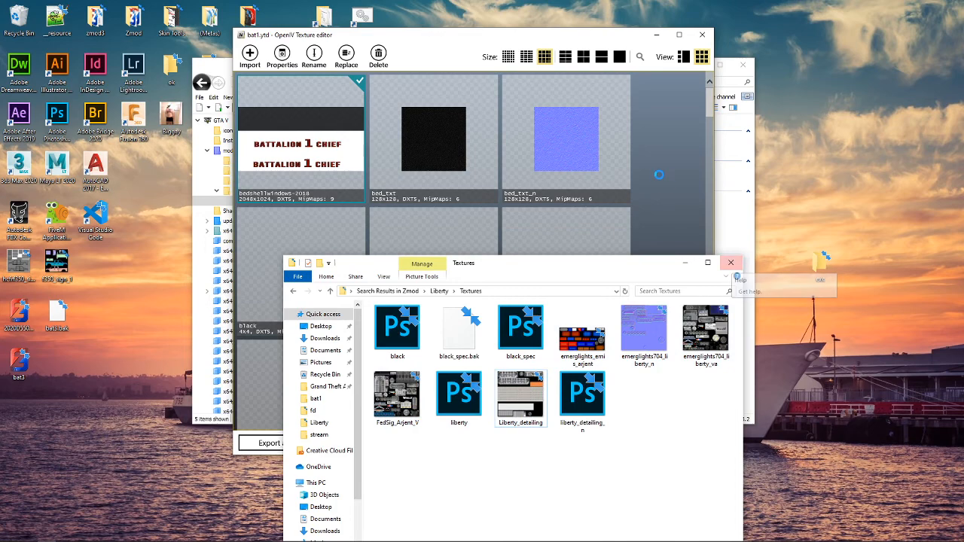
click(731, 263)
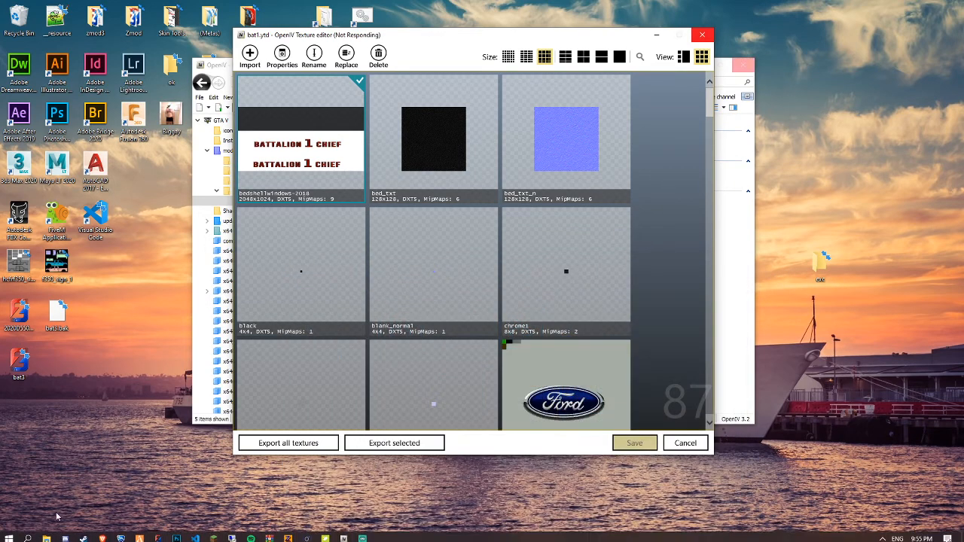
Open the FiveM server's resources\[cars]\bat1\stream folder in File Explorer through the InfinitesFiveM desktop shortcut
click(63, 536)
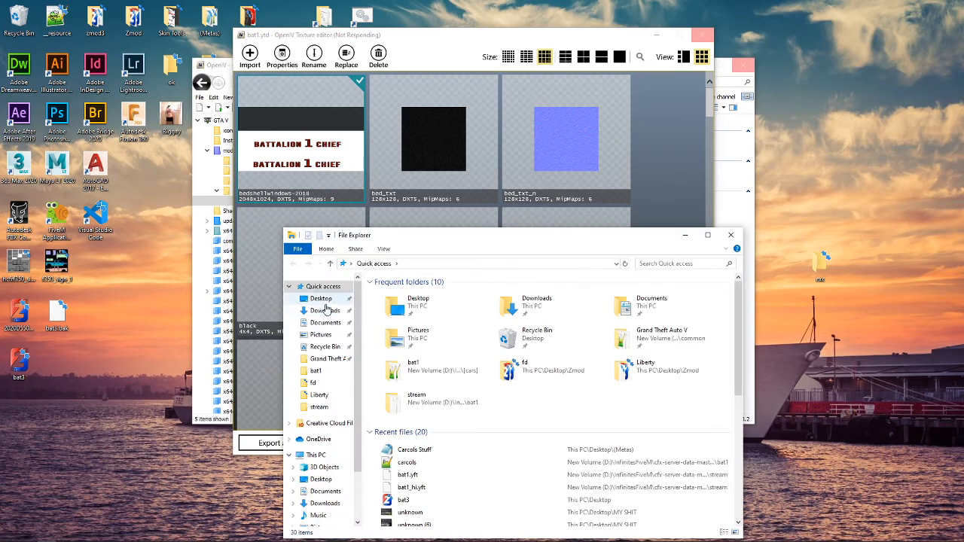
click(322, 300)
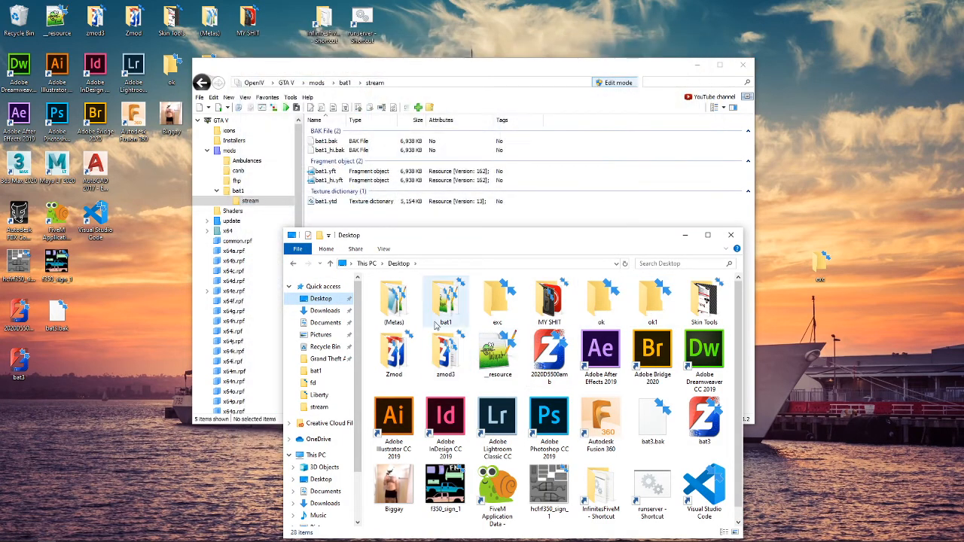
scroll(557, 392, down, 1)
click(599, 488)
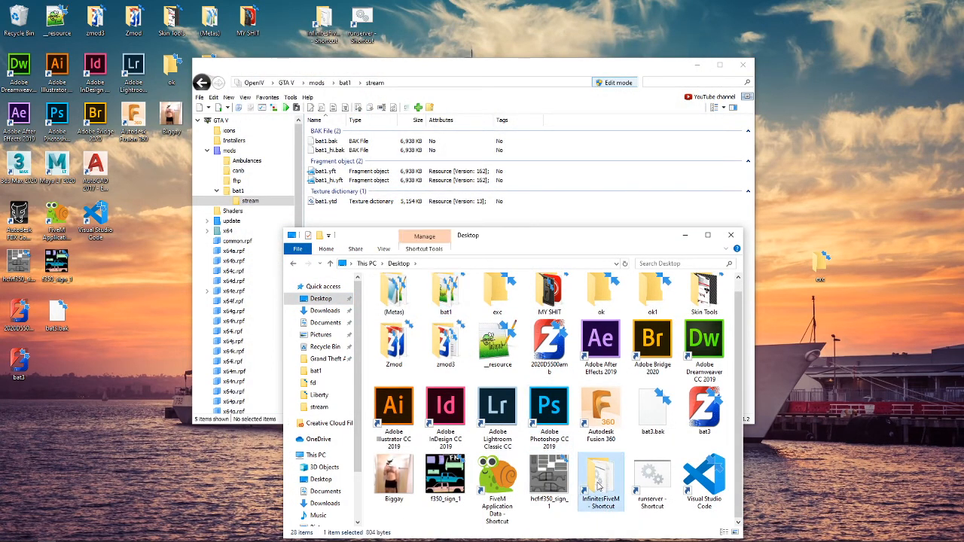
double_click(599, 488)
double_click(421, 294)
double_click(418, 304)
double_click(414, 295)
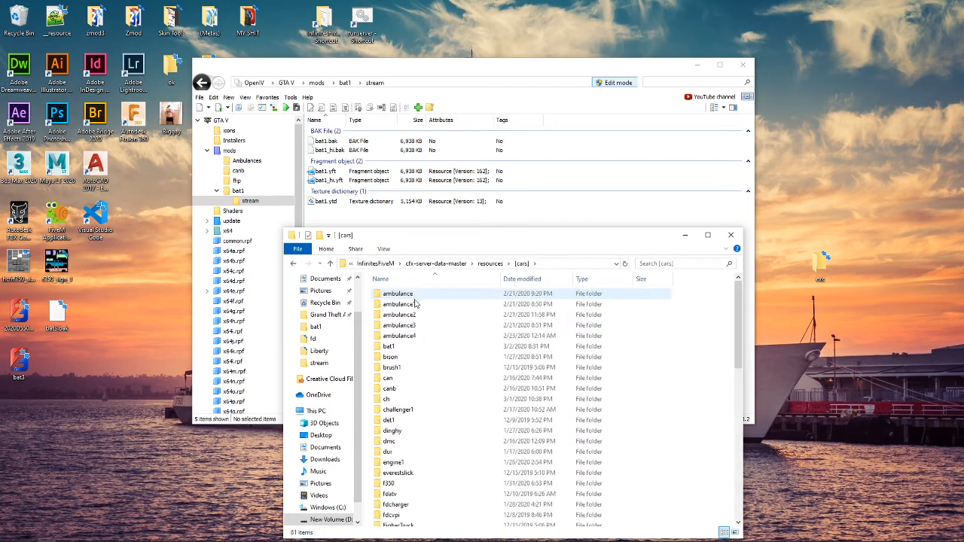
double_click(388, 346)
double_click(396, 294)
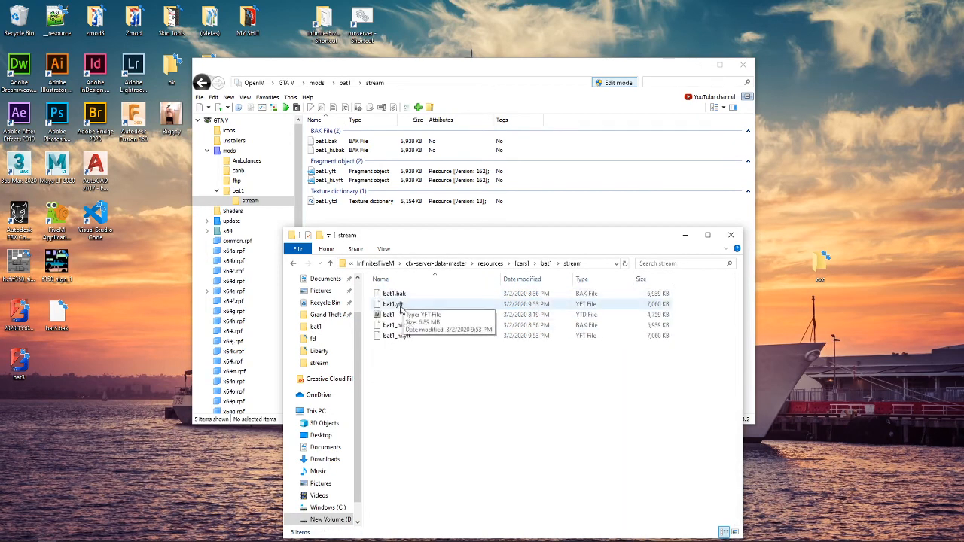
Delete the two BAK backup files from the server's bat1 stream folder
click(412, 296)
key(Delete)
click(398, 314)
key(Delete)
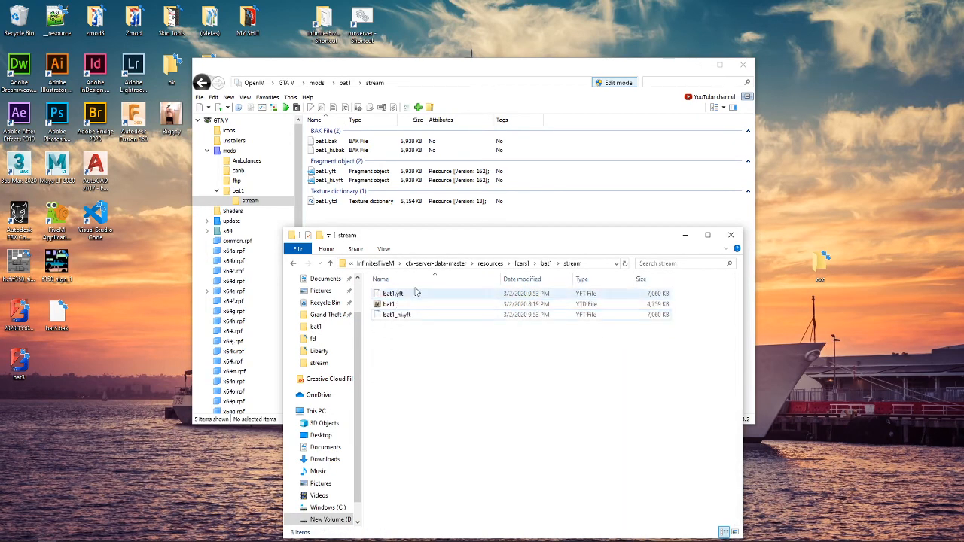
Replace the bat1 YTD file in the server's stream folder with the updated bat1.ytd from OpenIV
click(403, 304)
key(Delete)
drag(331, 202, 494, 474)
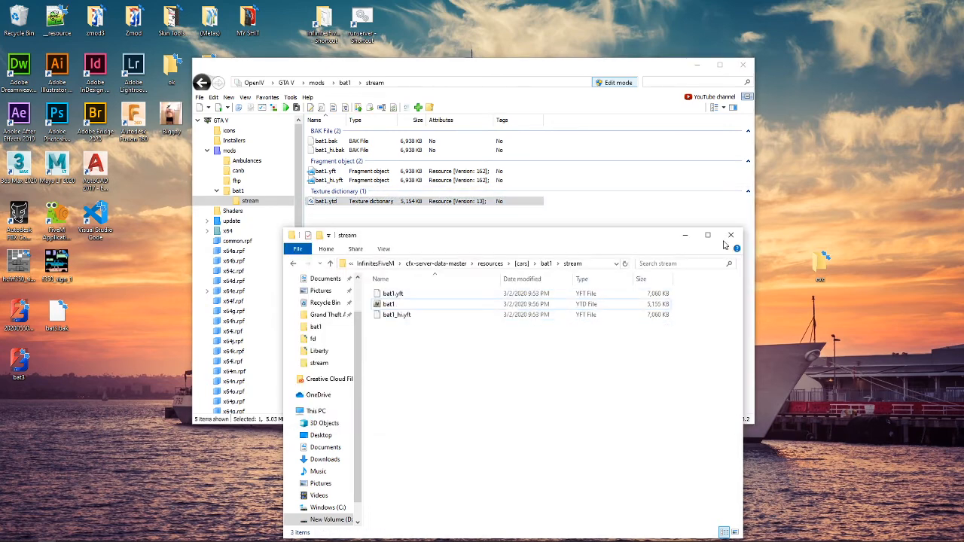
Close the stream folder, minimize OpenIV, and start the FiveM server with the runserver desktop shortcut
click(728, 240)
click(696, 66)
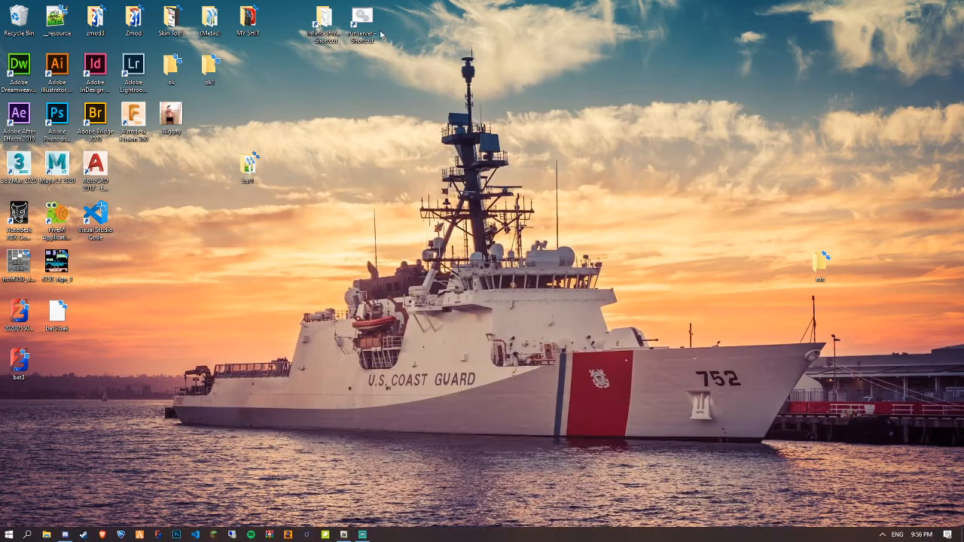
double_click(374, 35)
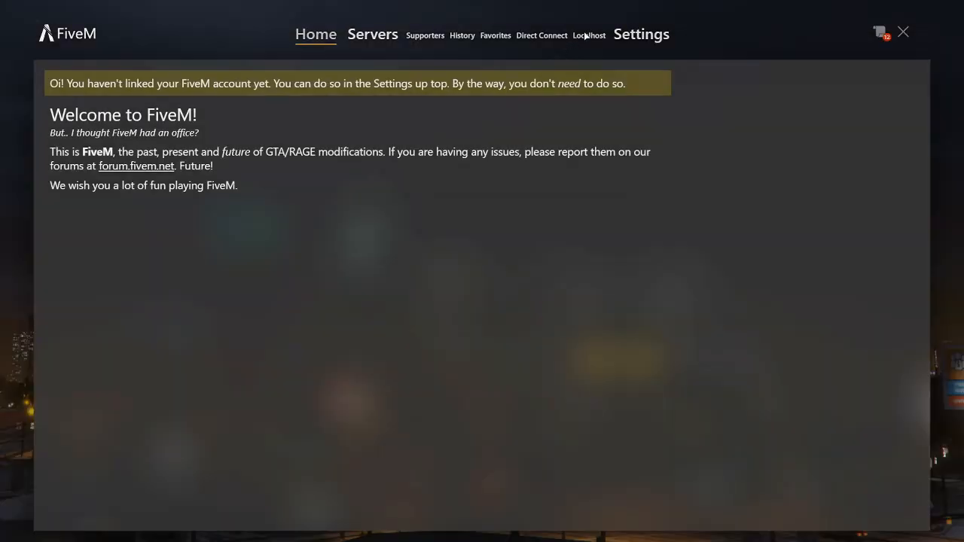
click(585, 33)
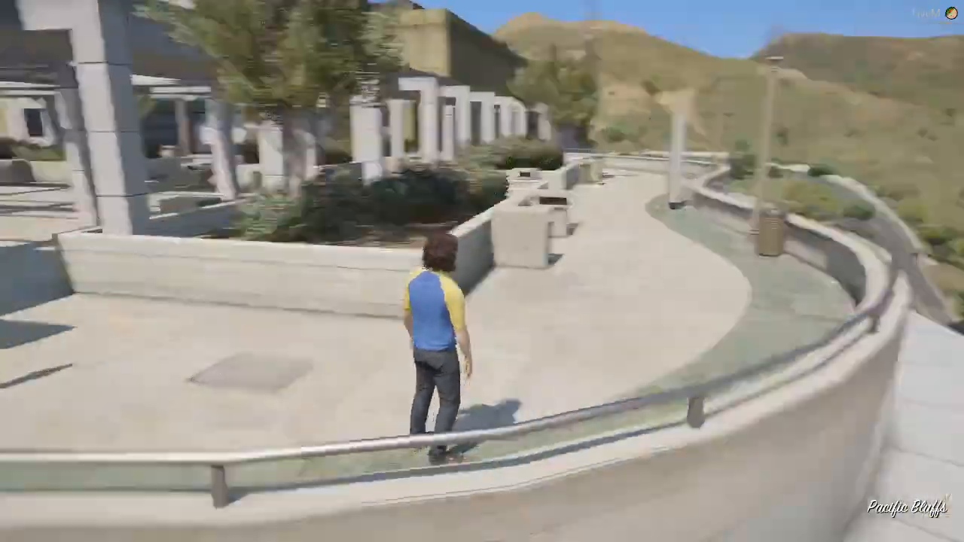
In FiveM, move the character in noclip mode to the open parking lot at Pacific Bluffs
key(F2)
key(w)
key(shift)
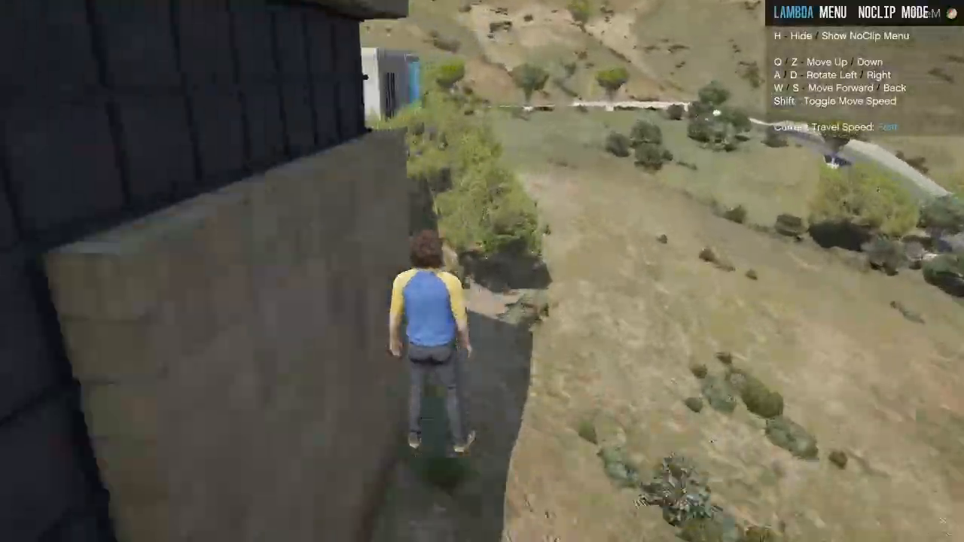
key(w)
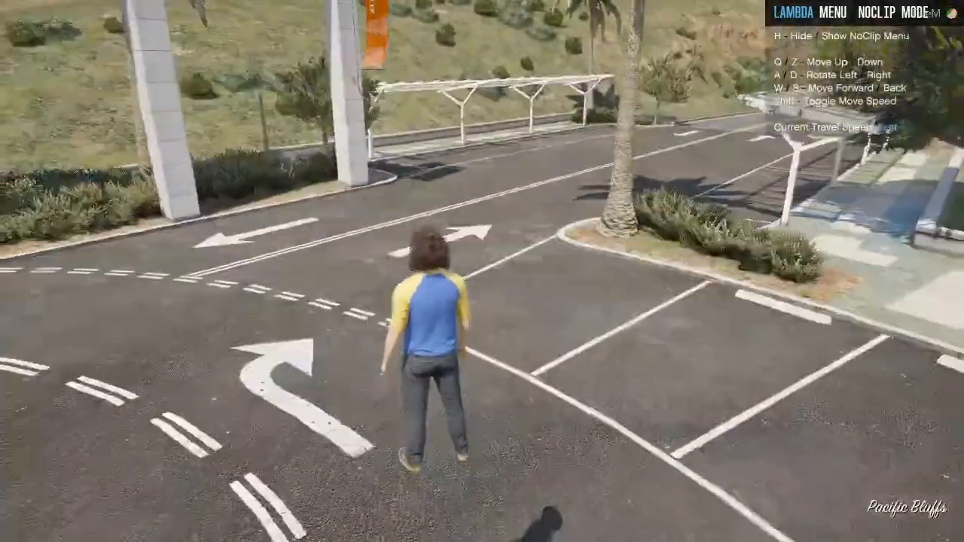
key(F2)
Spawn the bat1 truck in the parking lot using the Lambda Menu's Spawn Vehicle By Name option
key(m)
key(Down)
key(Down)
key(Down)
key(Down)
key(Return)
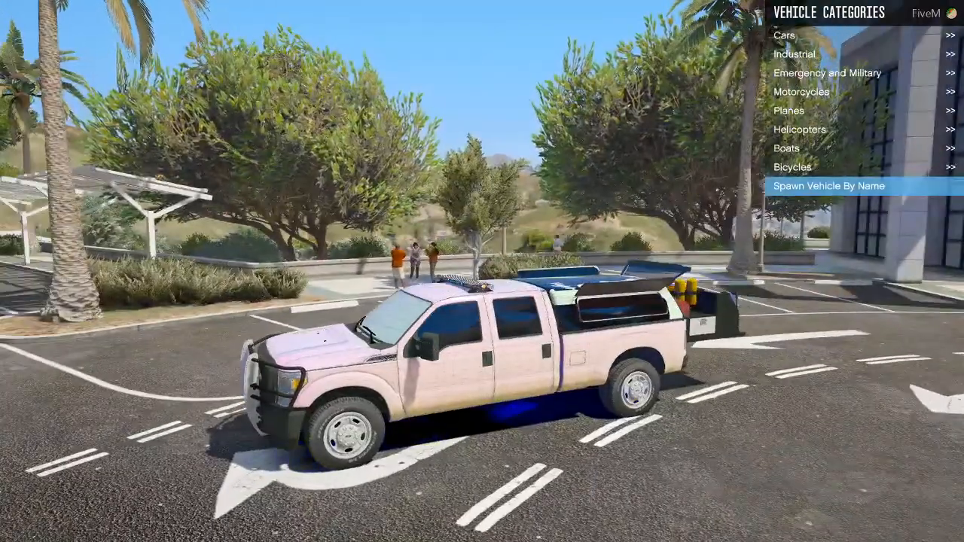
key(BackSpace)
key(BackSpace)
key(BackSpace)
Change the time of day to night through the Lambda Menu's World options
key(m)
key(Down)
key(Up)
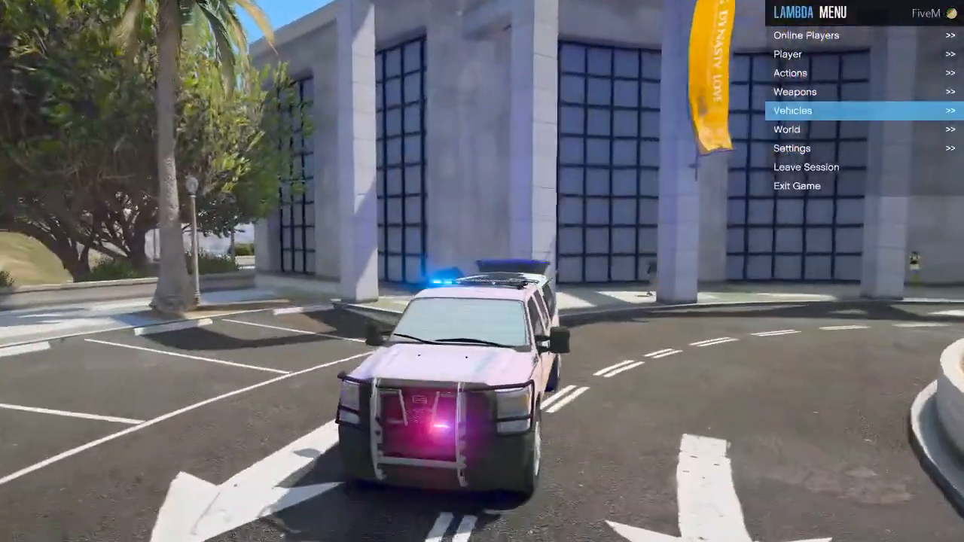
key(Down)
key(Return)
key(Down)
key(Down)
key(Return)
key(Up)
key(Up)
key(Up)
key(Return)
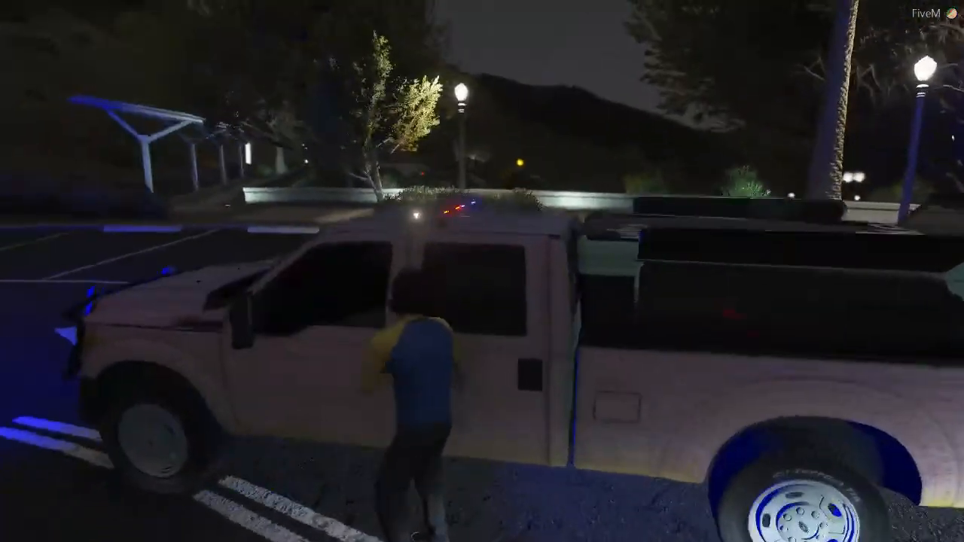
Examine the truck's emergency lights at night from inside and outside the cab, and exit the vehicle options
key(space)
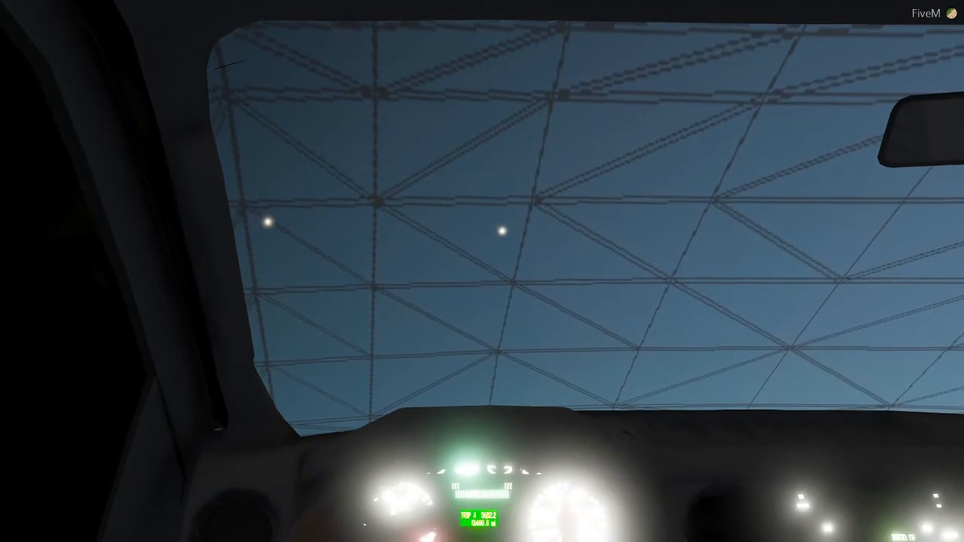
key(v)
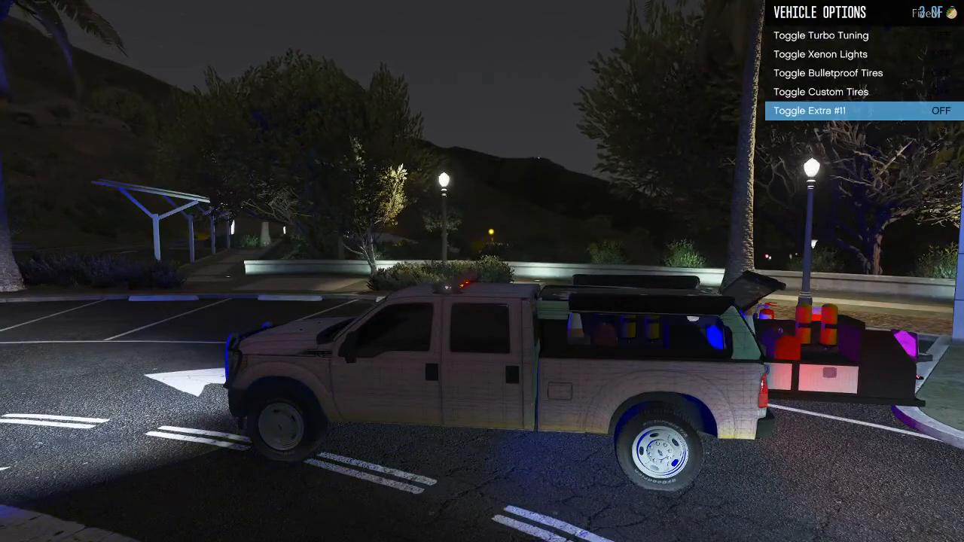
key(BackSpace)
key(BackSpace)
key(BackSpace)
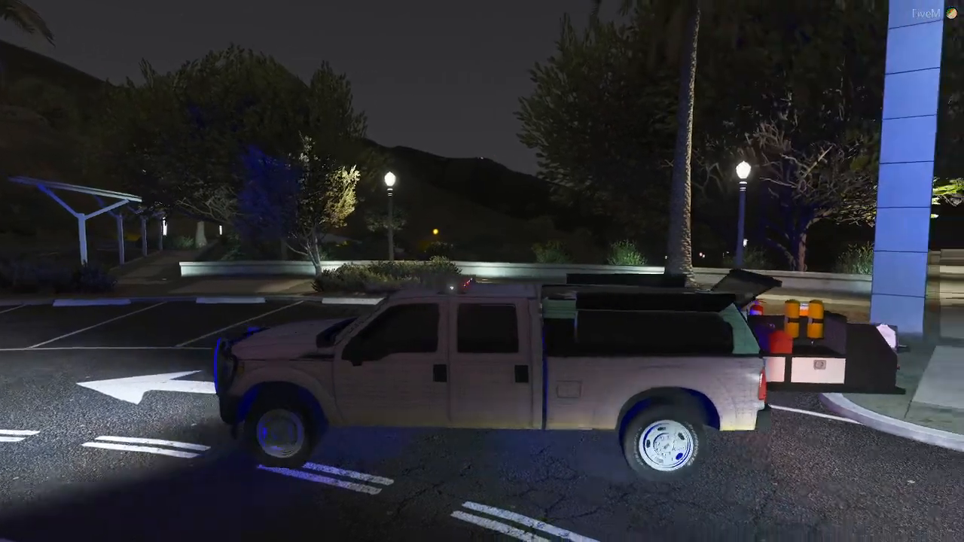